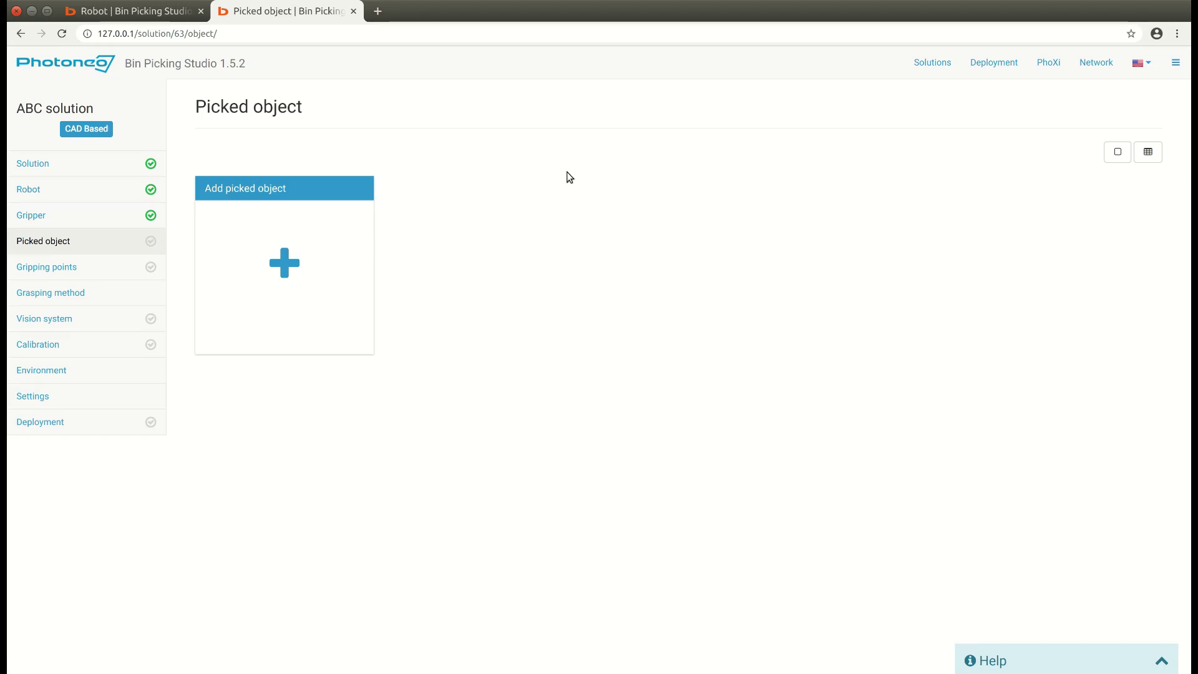
# Step: Add a picked object named "A letter" with the description "it is made of plastic"
pyautogui.click(302, 265)
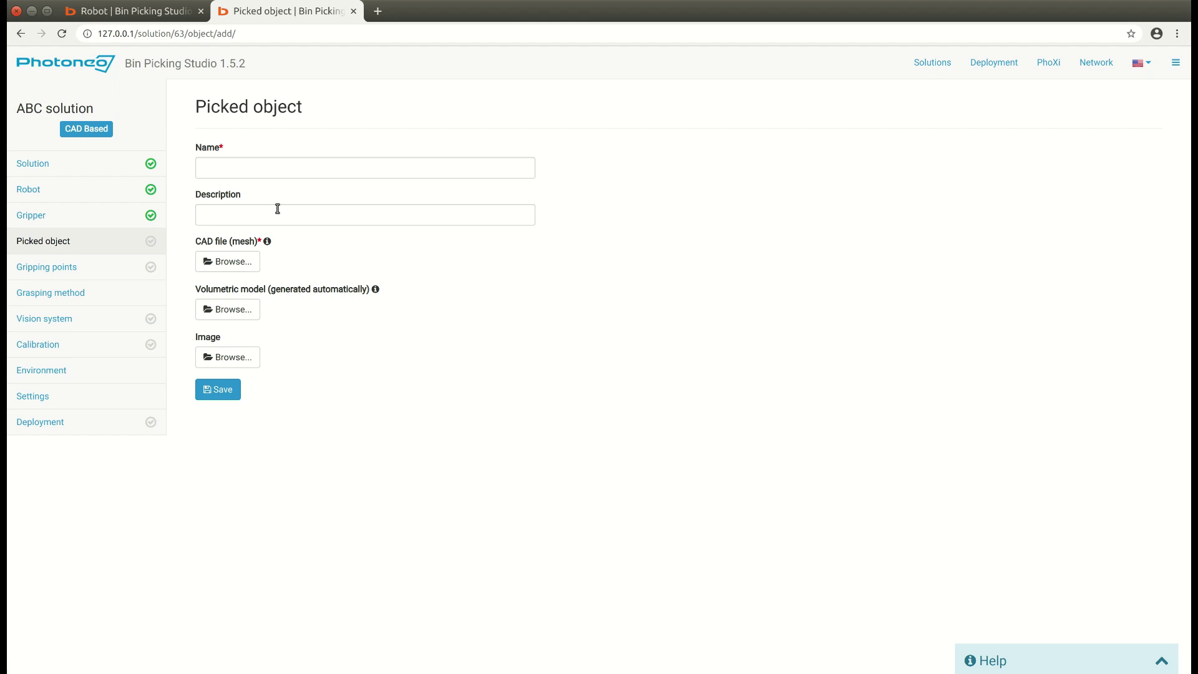
pyautogui.click(269, 165)
pyautogui.write('A lett')
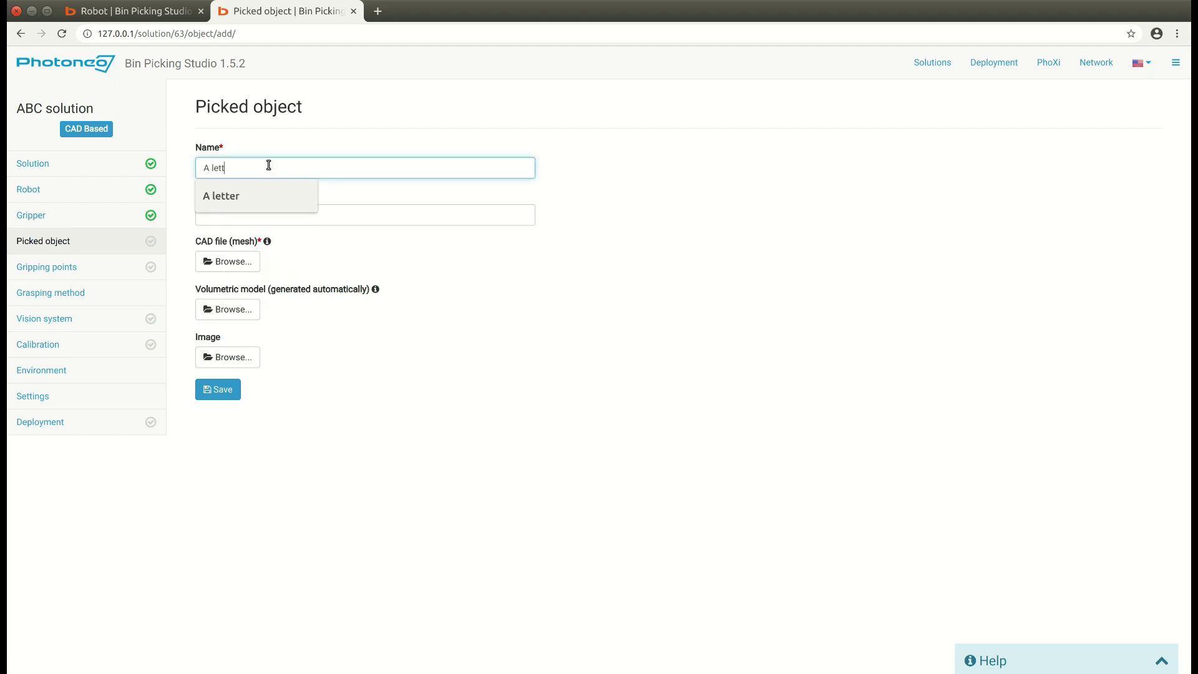
pyautogui.write('er')
pyautogui.press('Tab')
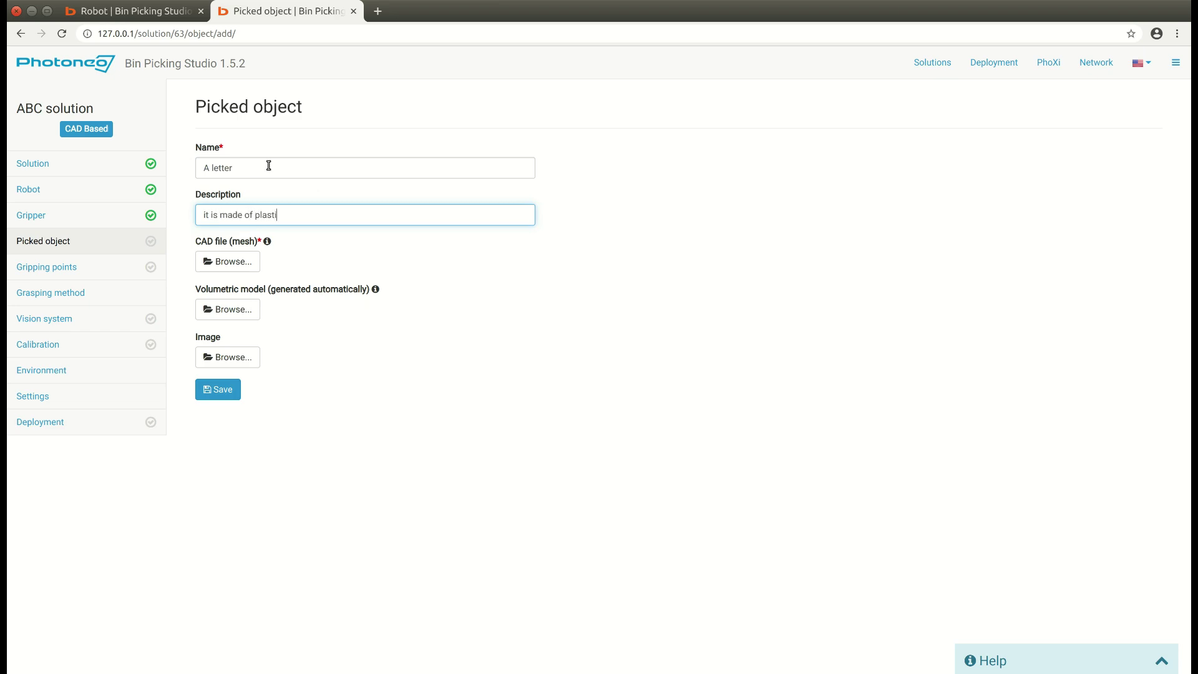
# Step: Load the A letter's CAD mesh file and save the picked object
pyautogui.click(245, 257)
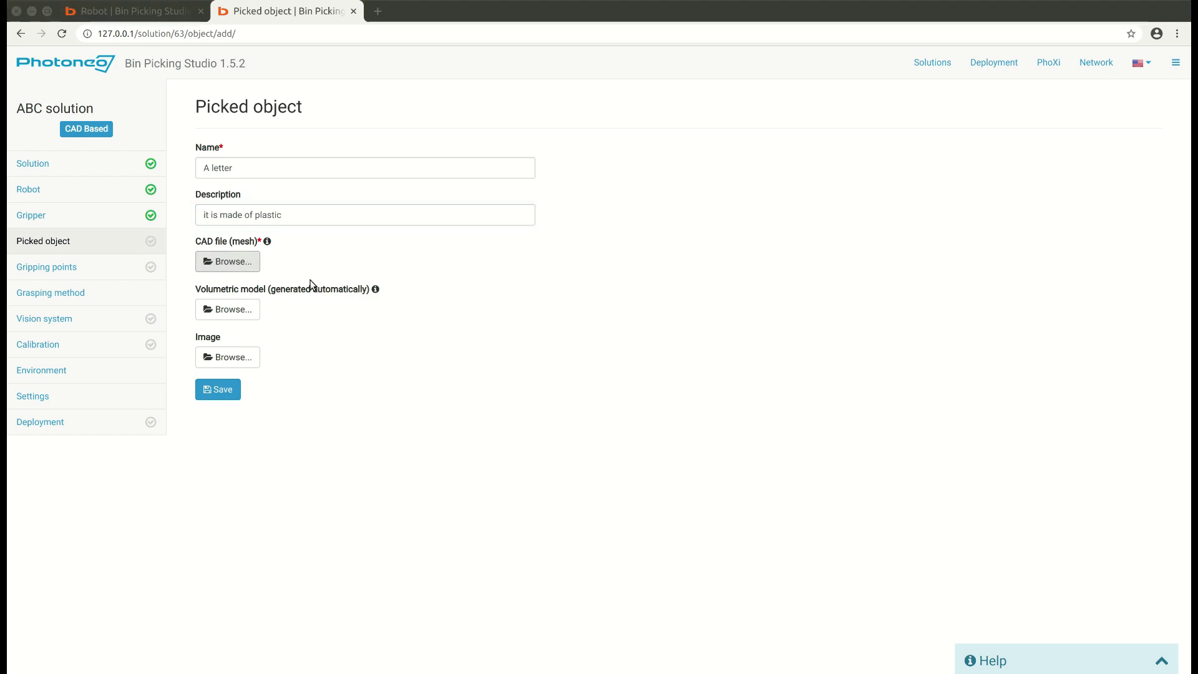
pyautogui.doubleClick(841, 546)
pyautogui.click(199, 393)
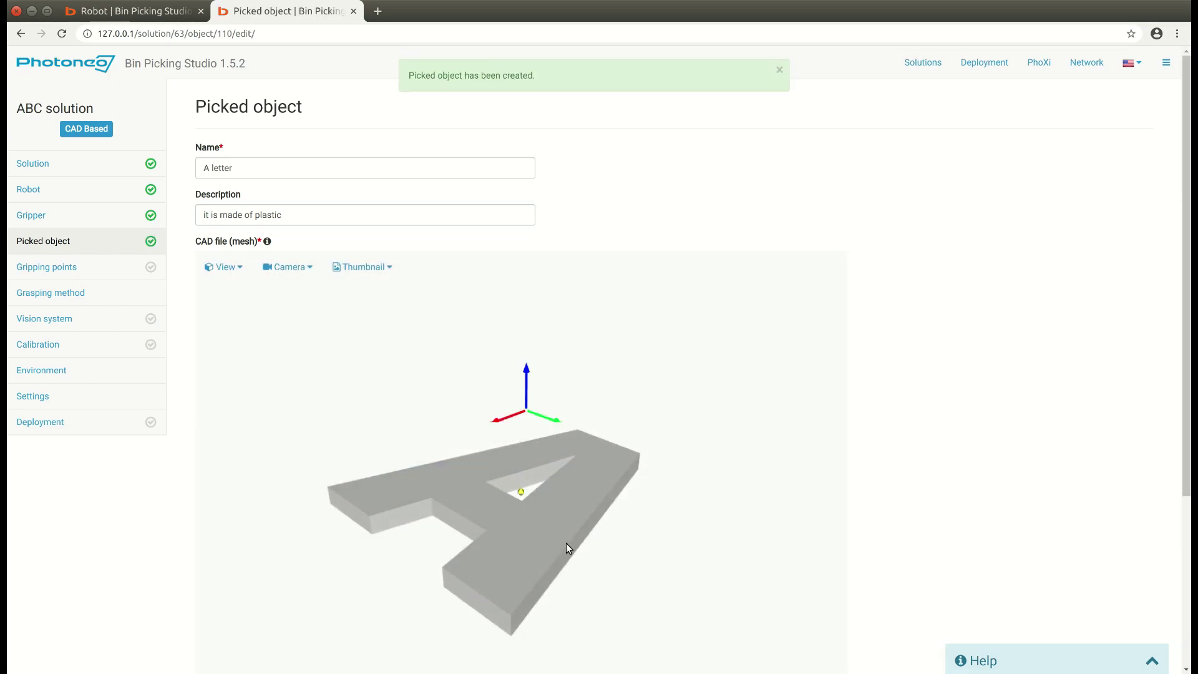
# Step: Inspect the A letter's mesh, save the object again and return to the picked object overview
pyautogui.moveTo(566, 542)
pyautogui.mouseDown()
pyautogui.moveTo(675, 607)
pyautogui.moveTo(580, 552)
pyautogui.mouseUp()
pyautogui.scroll(-4, 908, 445)
pyautogui.moveTo(437, 386); pyautogui.dragTo(649, 463)
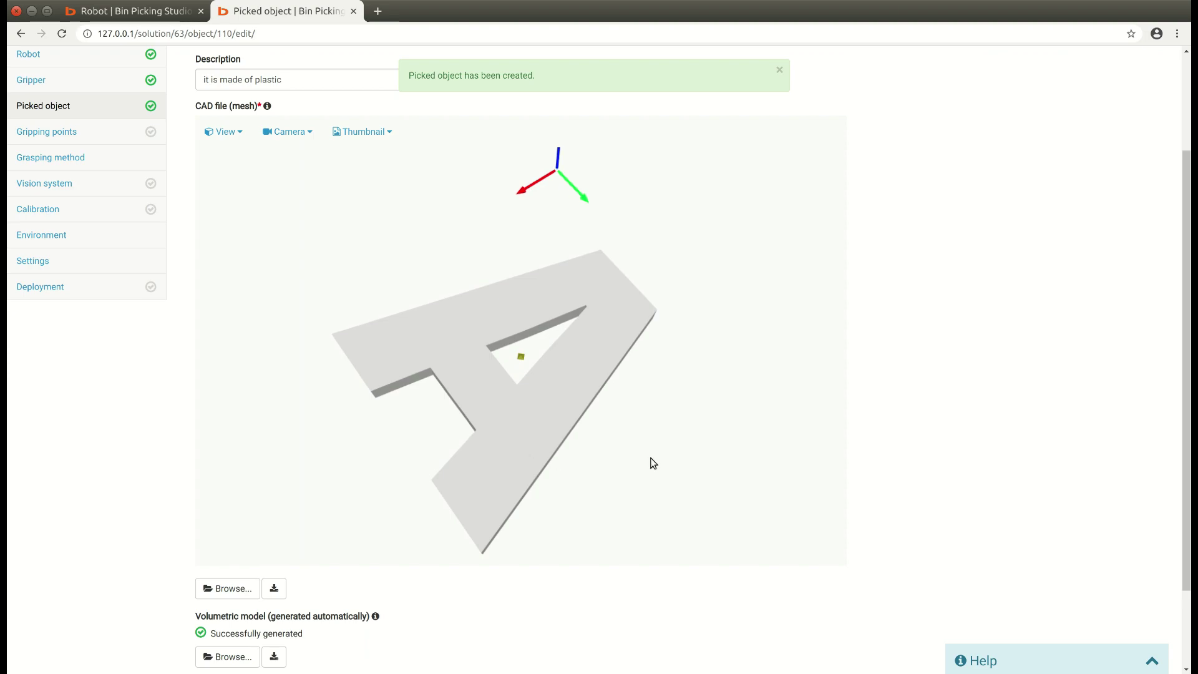
pyautogui.scroll(-2, 283, 618)
pyautogui.click(230, 631)
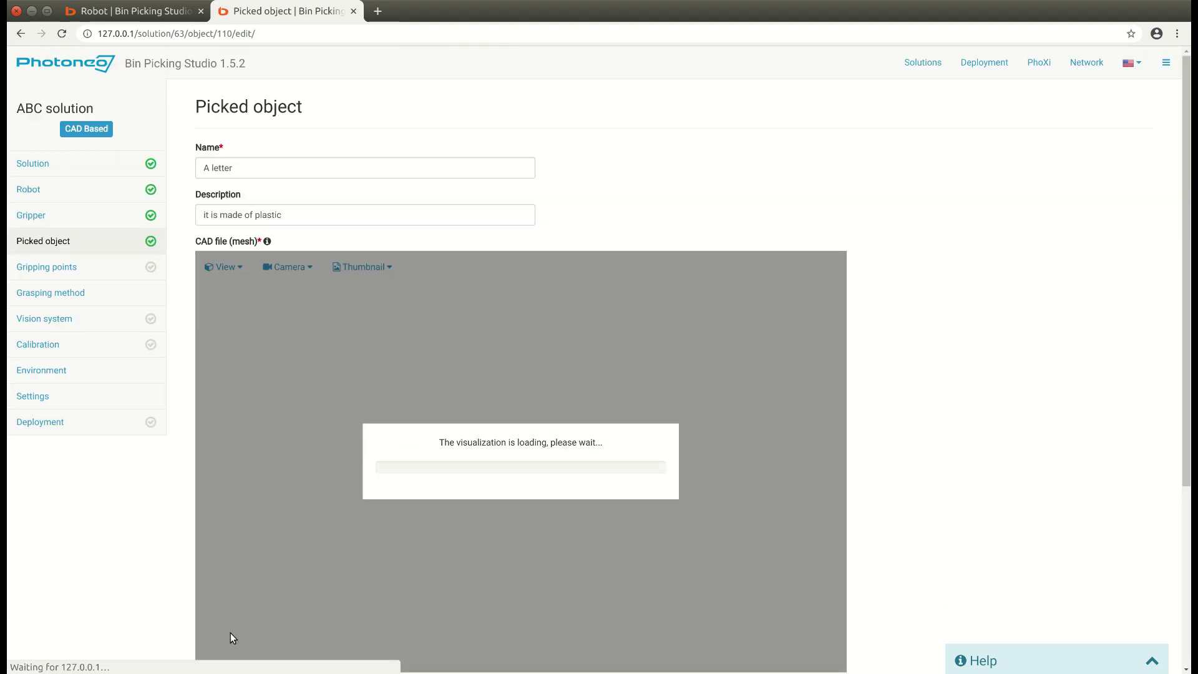
pyautogui.click(59, 245)
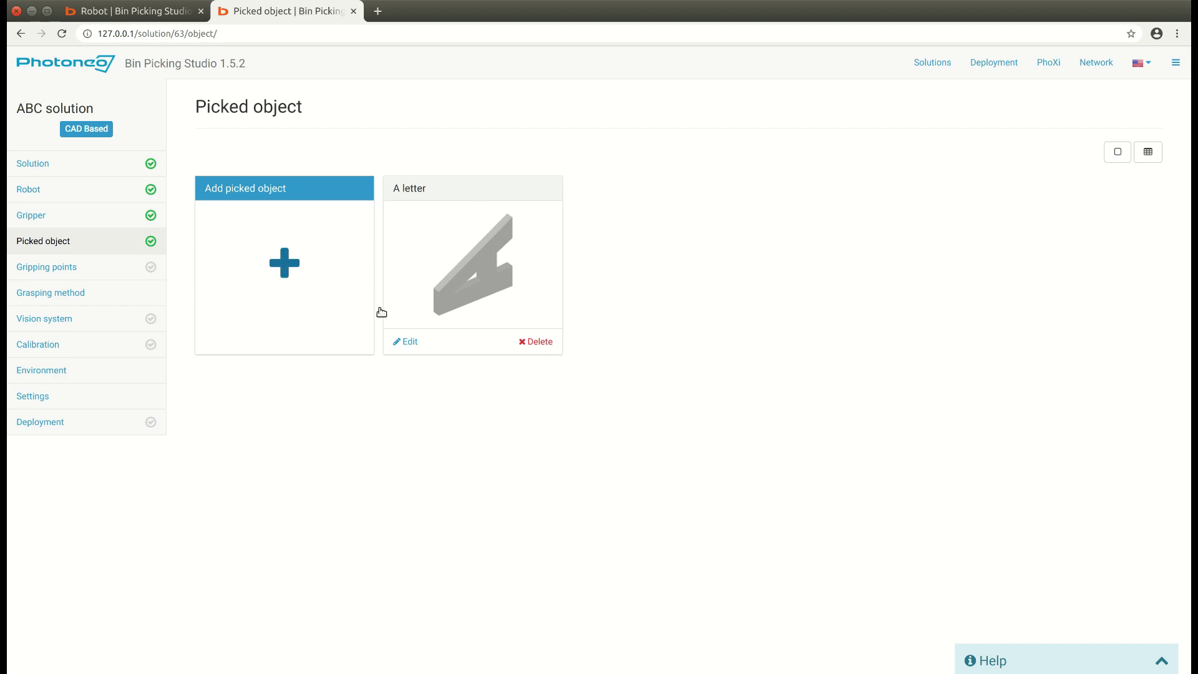
# Step: Add and save a picked object named "B letter" with the CAD mesh file B.stl
pyautogui.click(280, 275)
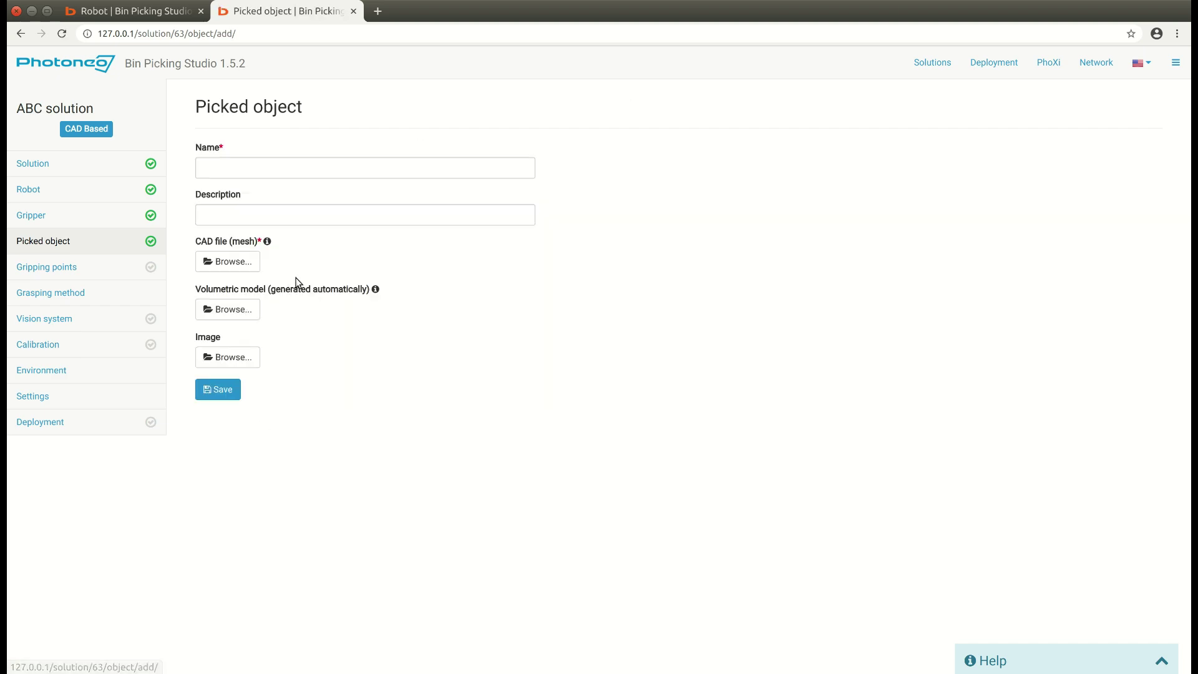
pyautogui.click(253, 173)
pyautogui.write('B letter')
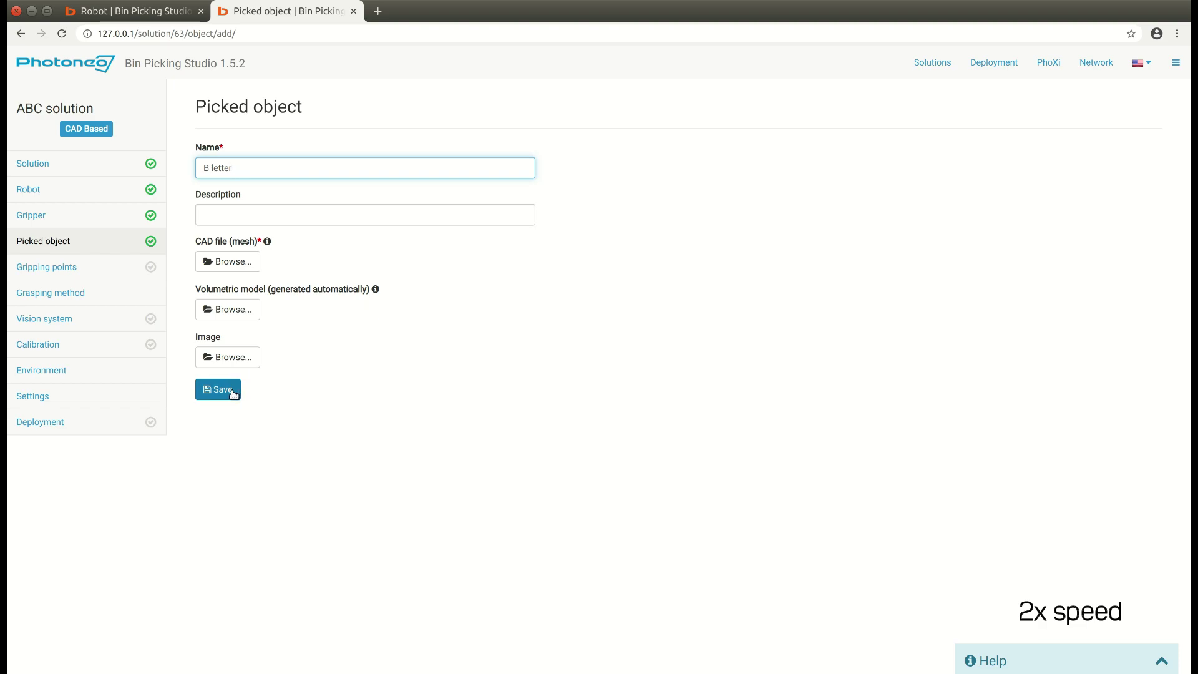
pyautogui.click(227, 261)
pyautogui.click(431, 161)
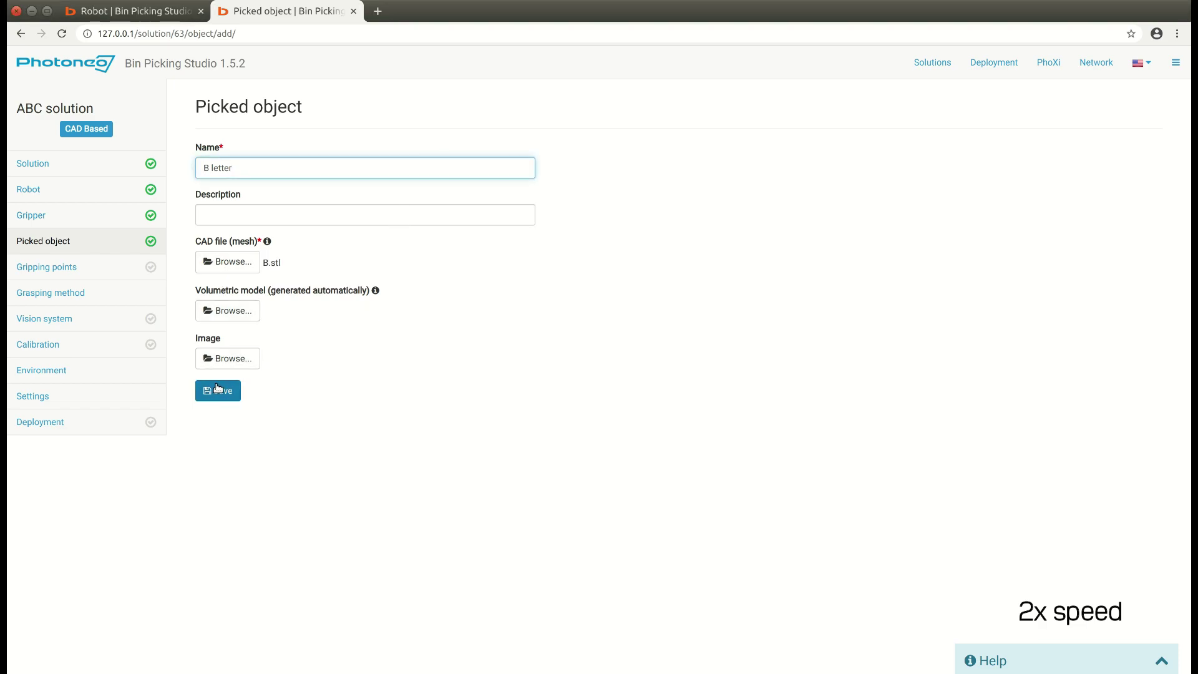
pyautogui.click(216, 388)
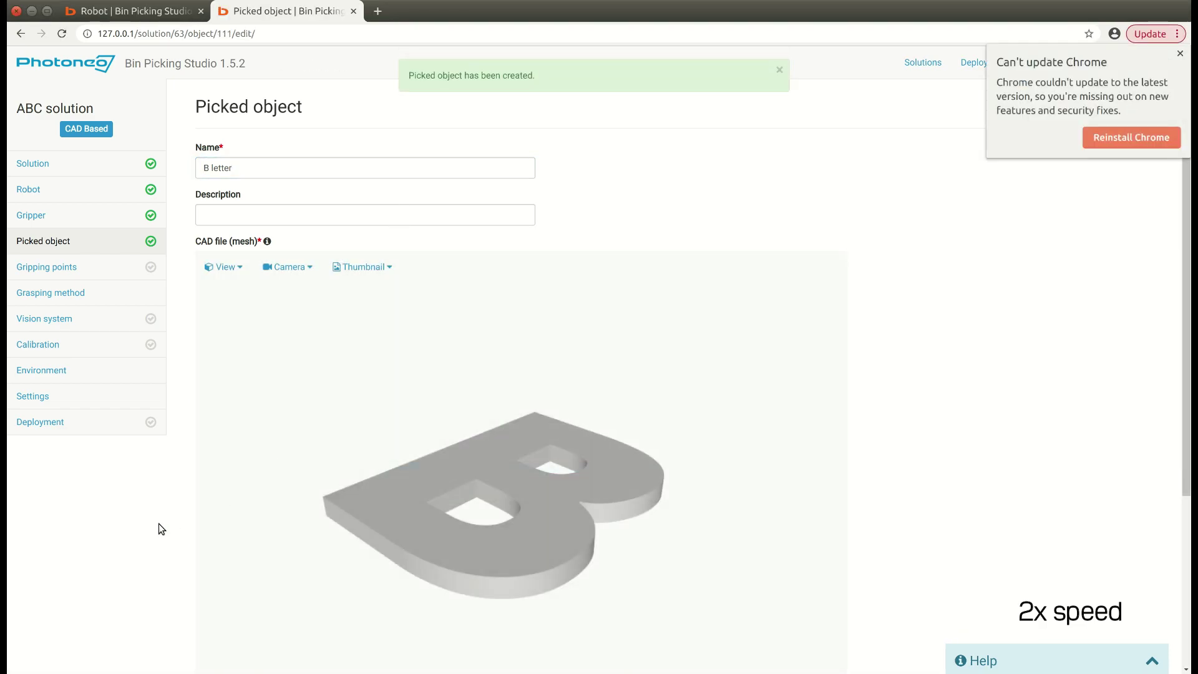
# Step: Save the B letter object again and return to the picked object overview
pyautogui.scroll(-5, 159, 523)
pyautogui.click(214, 626)
pyautogui.click(43, 243)
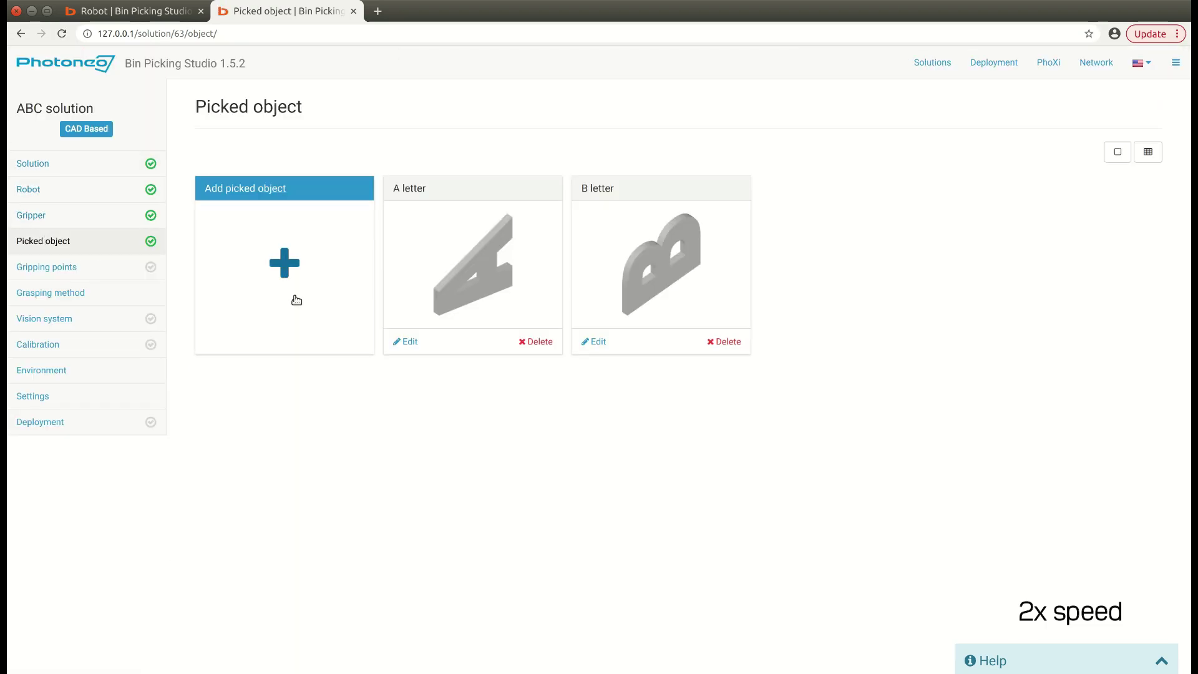
# Step: Add a picked object named "C" with its CAD mesh file, save it and return to the overview
pyautogui.click(291, 296)
pyautogui.click(251, 166)
pyautogui.write('C')
pyautogui.click(244, 192)
pyautogui.click(234, 264)
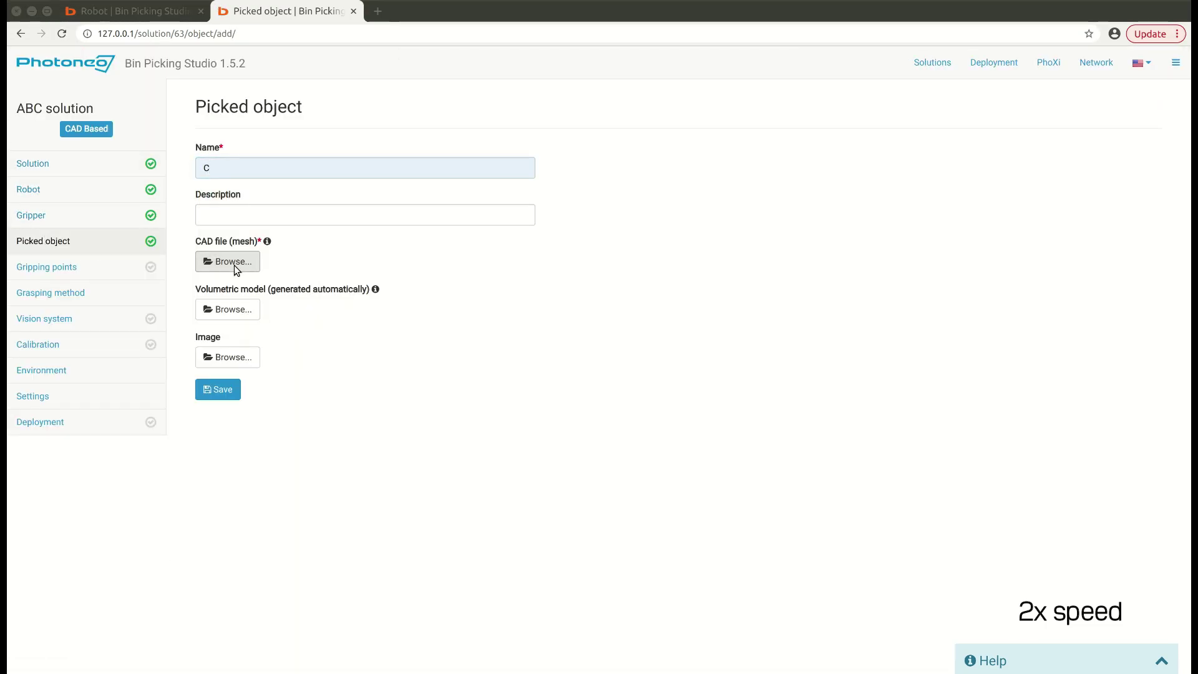
pyautogui.click(224, 390)
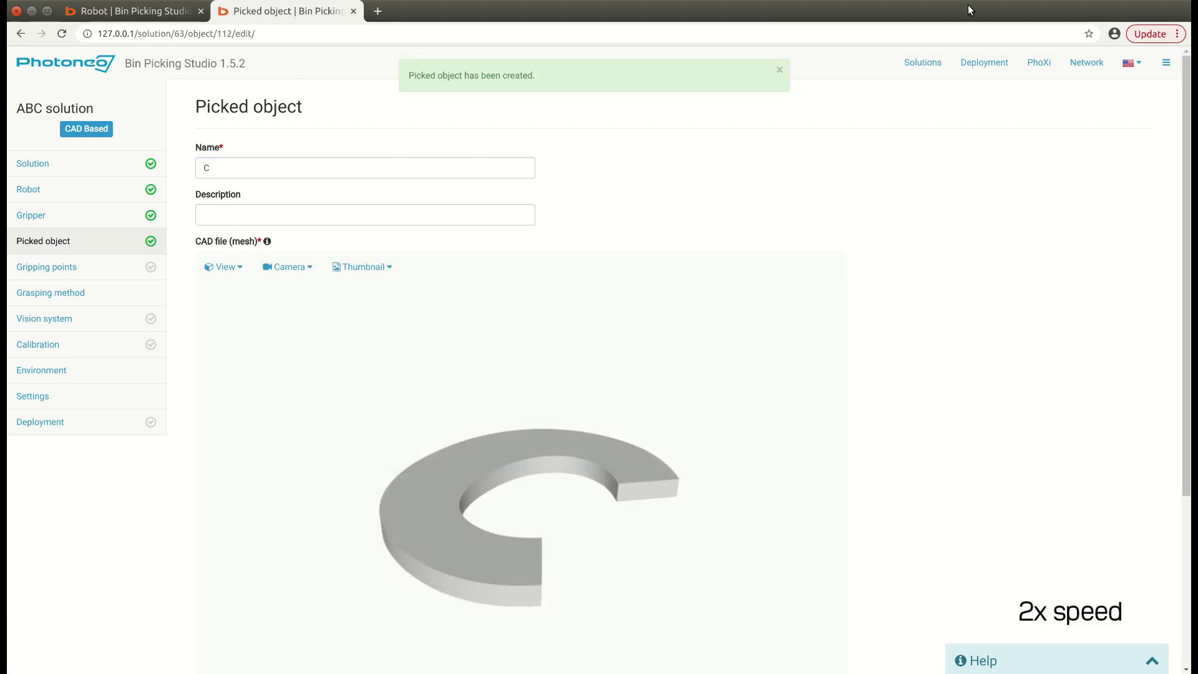
pyautogui.click(63, 240)
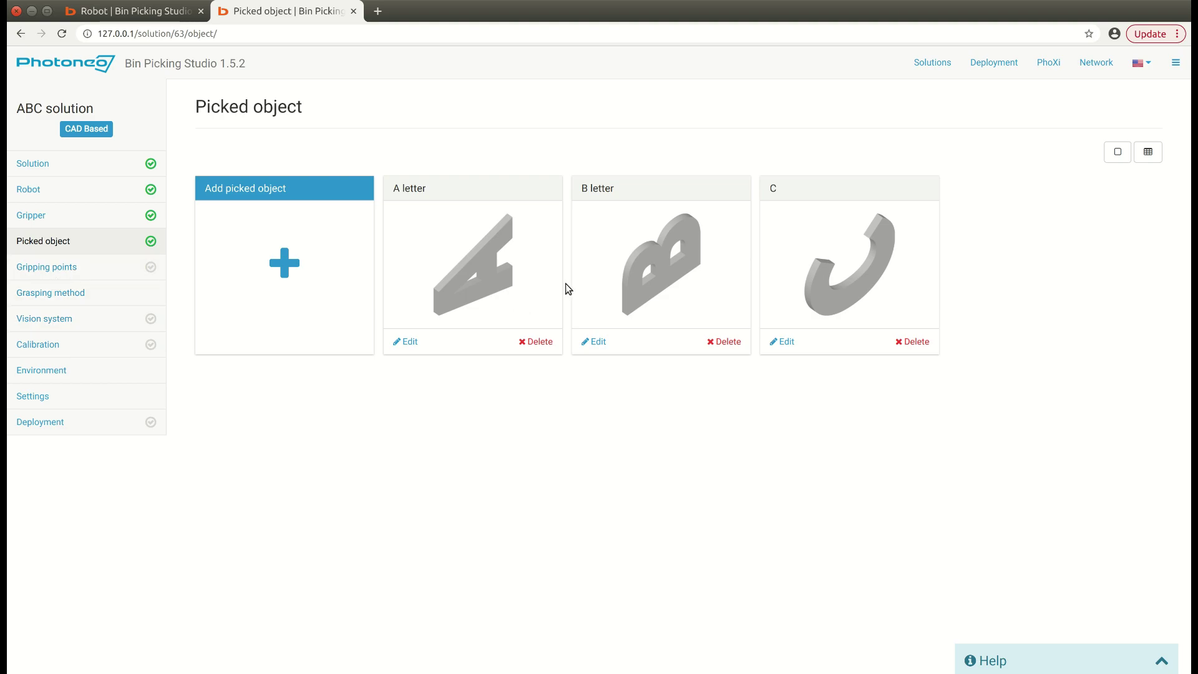
# Step: Add gripping point 1 for the A letter, flip the gripper above the part and place it at about X 58.3, Y 42.6 mm
pyautogui.click(76, 269)
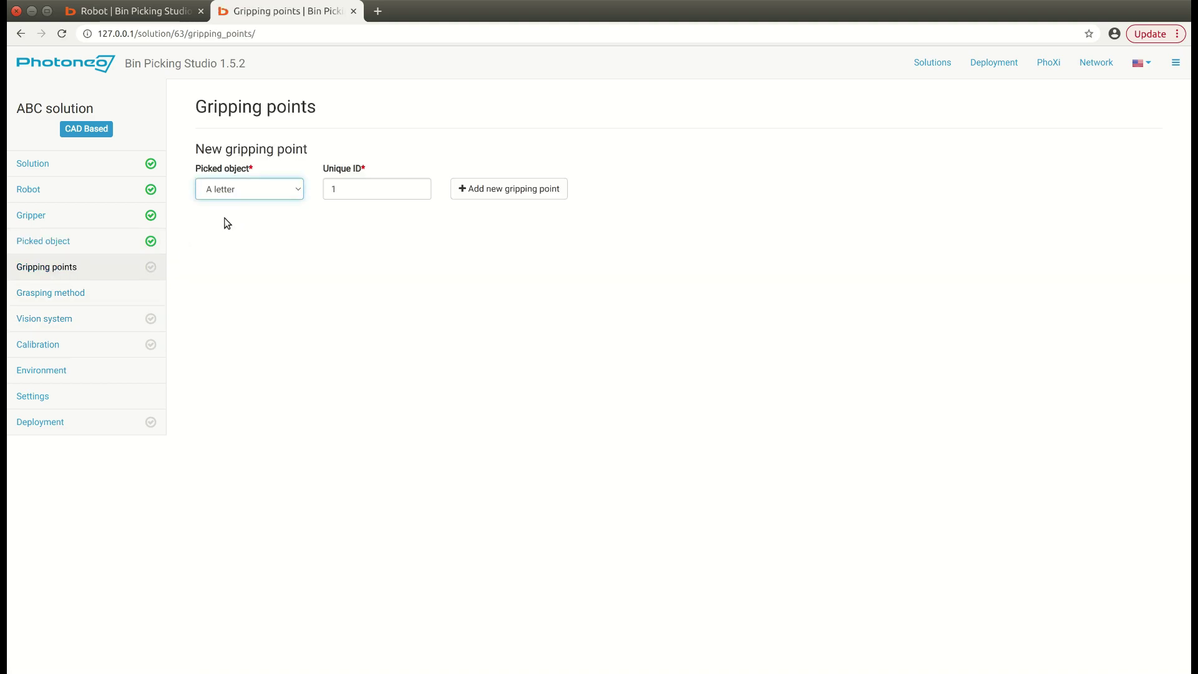
pyautogui.click(481, 189)
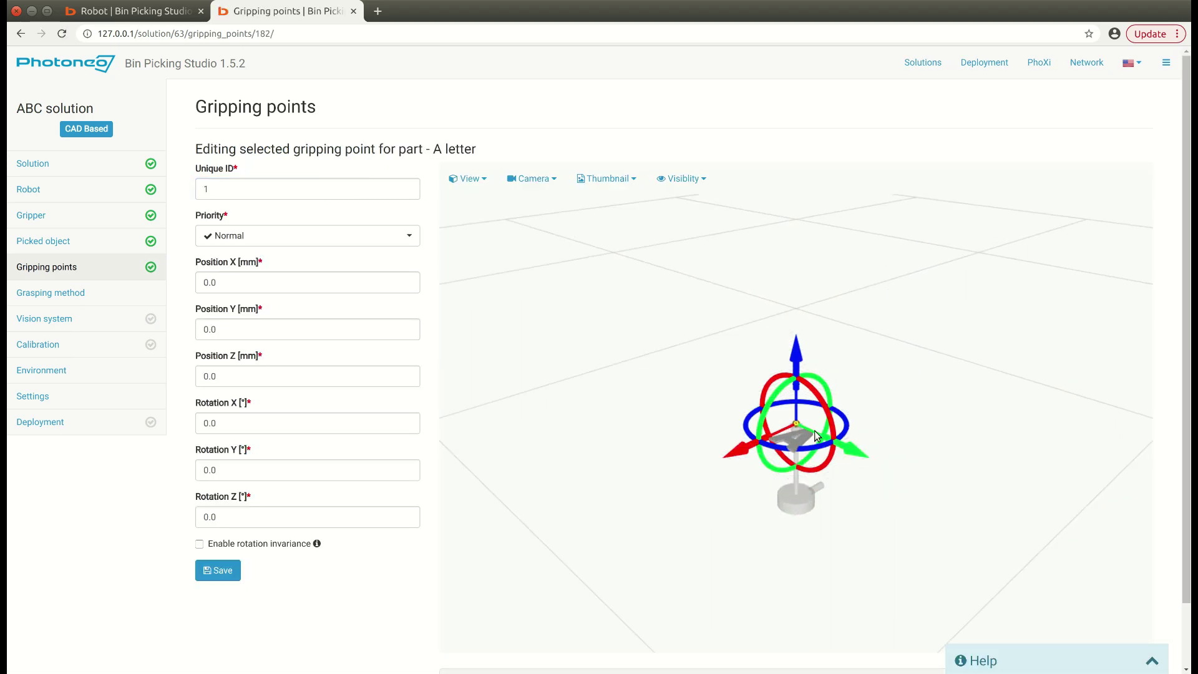
pyautogui.moveTo(834, 440); pyautogui.dragTo(892, 474)
pyautogui.moveTo(782, 501); pyautogui.dragTo(737, 124)
pyautogui.moveTo(749, 559); pyautogui.dragTo(530, 338)
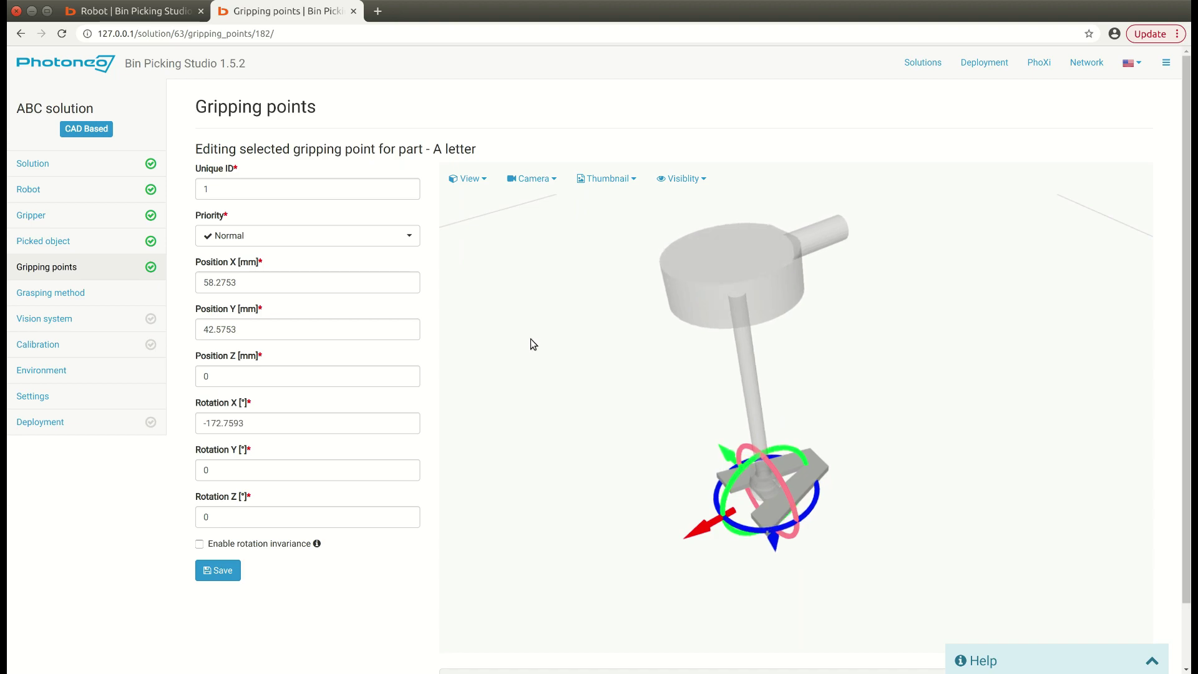
# Step: Set the A letter gripping point's X rotation to 180°, move it to about Z 5 mm and save it
pyautogui.moveTo(262, 420); pyautogui.dragTo(180, 425)
pyautogui.write('180')
pyautogui.moveTo(932, 609); pyautogui.dragTo(790, 544)
pyautogui.scroll(7, 693, 567)
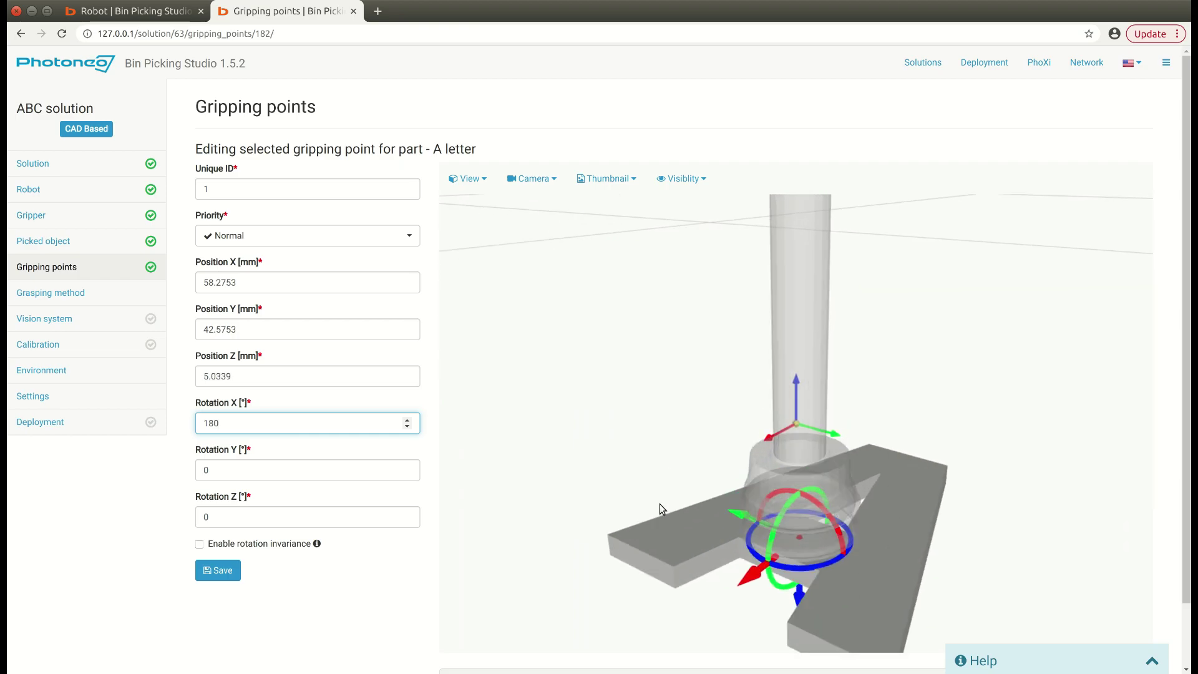
pyautogui.scroll(-8, 659, 504)
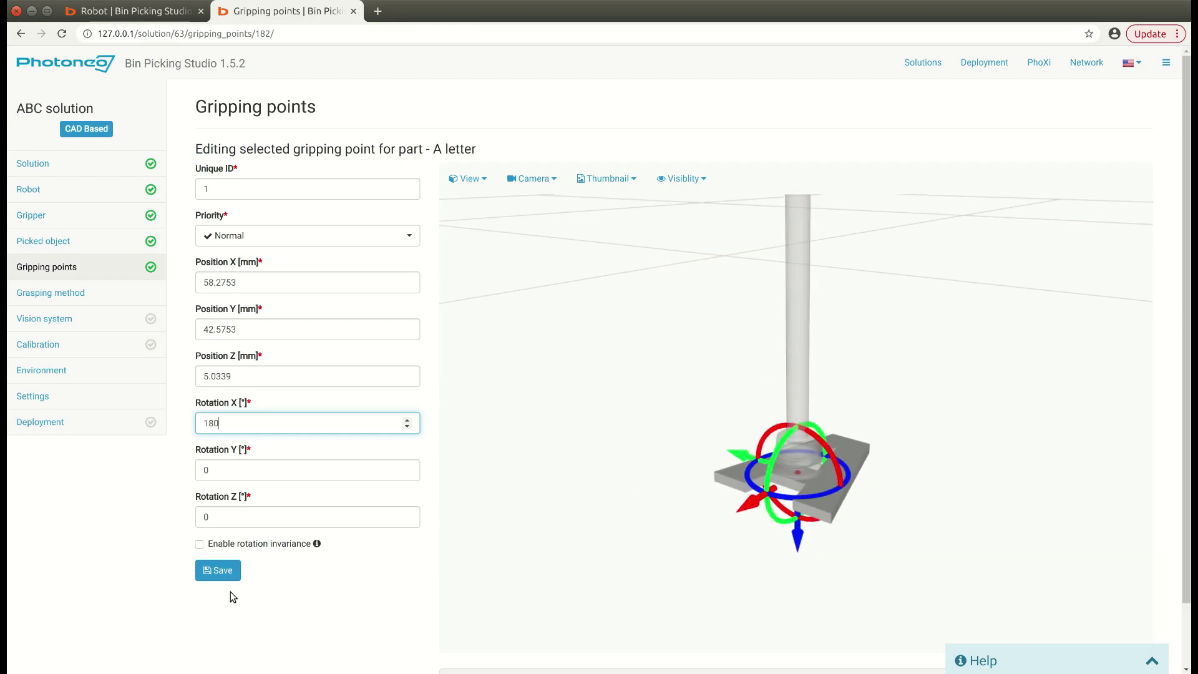
pyautogui.click(218, 575)
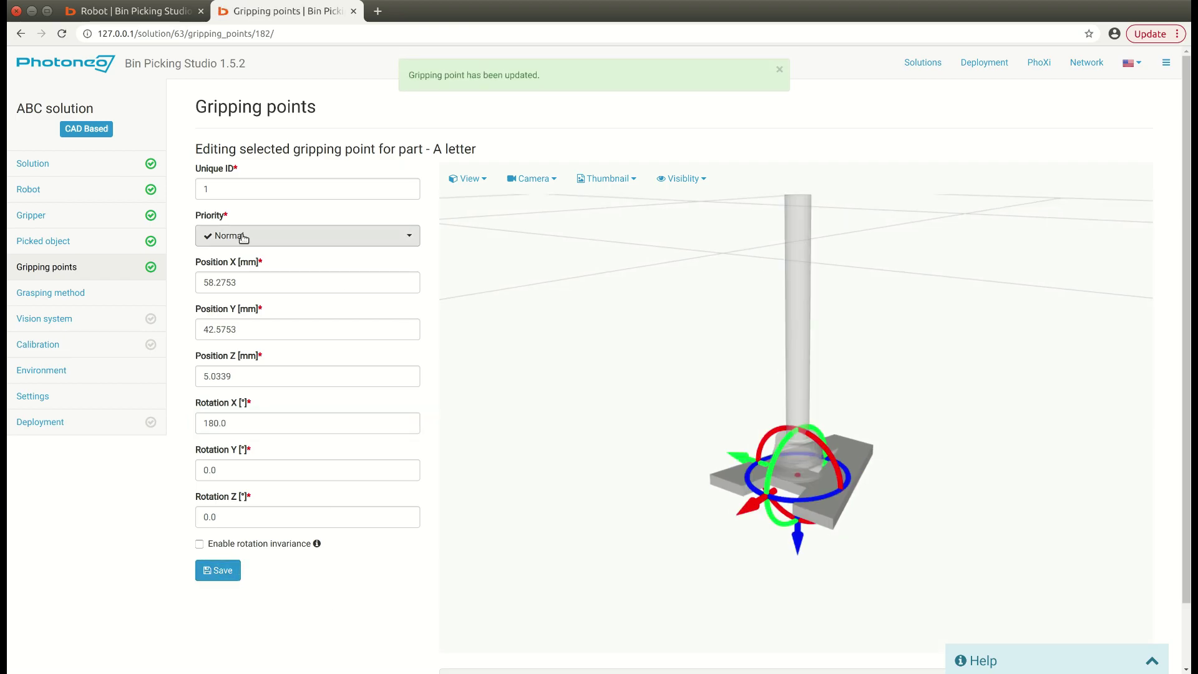
# Step: Add a new gripping point with unique ID 2 for the B letter
pyautogui.click(70, 272)
pyautogui.click(299, 199)
pyautogui.click(256, 234)
pyautogui.click(503, 192)
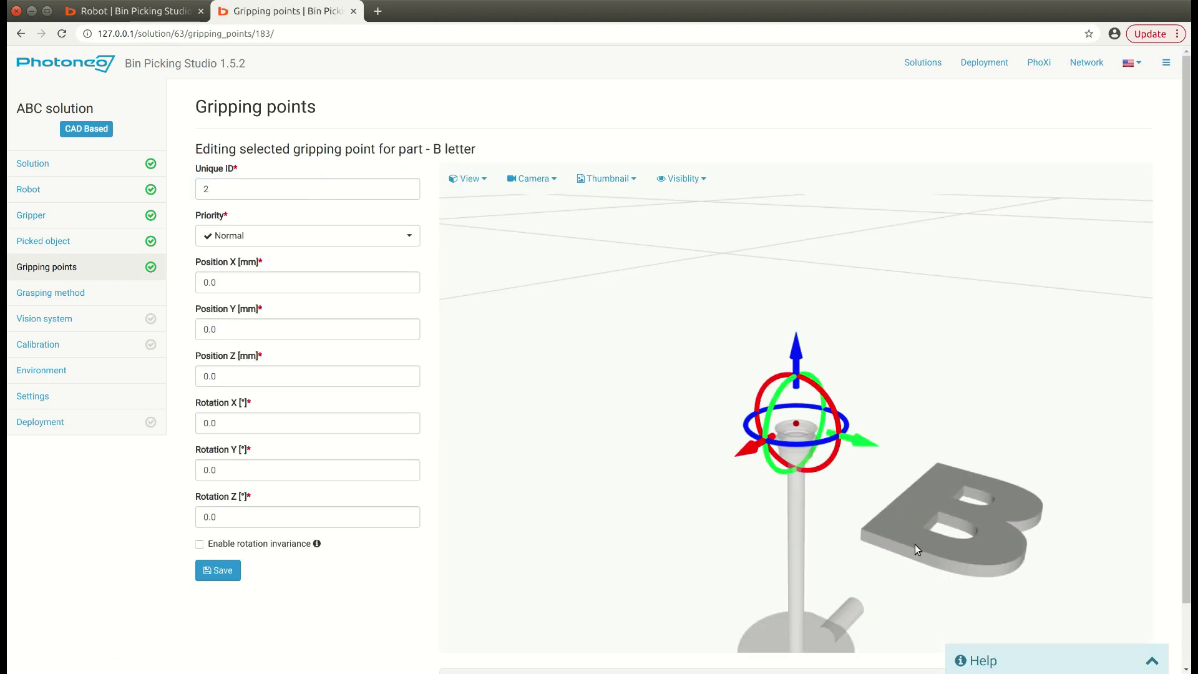
# Step: Turn the gripper upright over the B letter by setting the gripping point's X rotation to 180°
pyautogui.scroll(-3, 885, 493)
pyautogui.moveTo(839, 432); pyautogui.dragTo(614, 384)
pyautogui.doubleClick(200, 423)
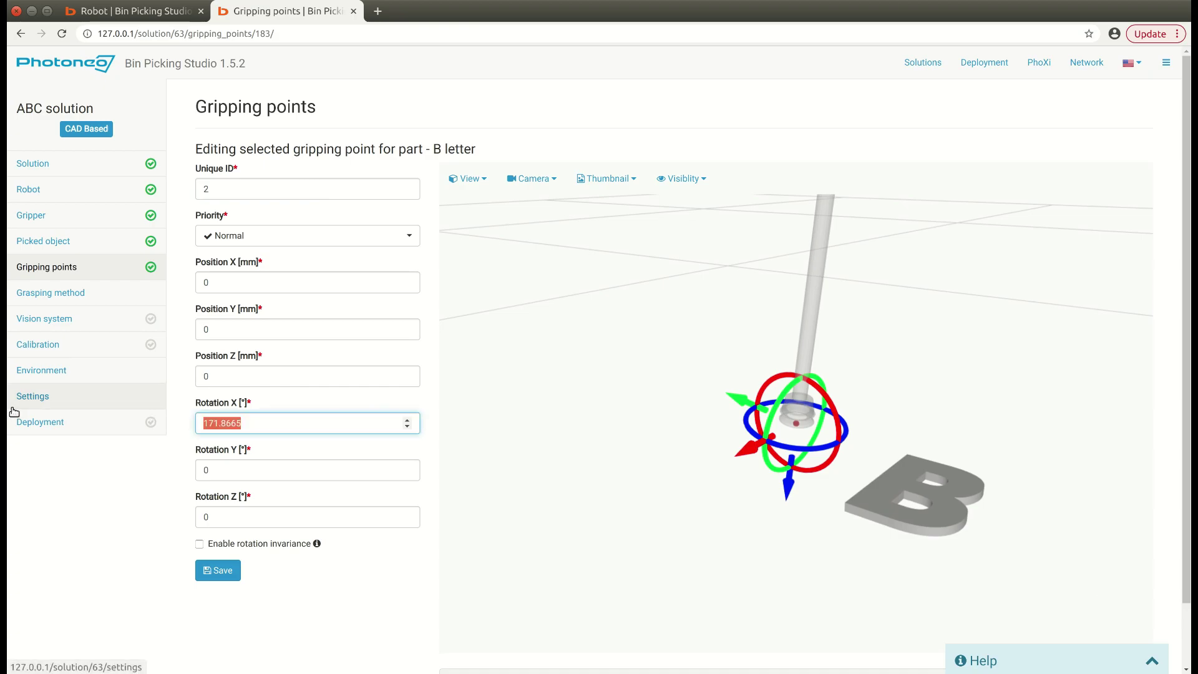
pyautogui.write('180')
# Step: Move the B letter gripping point onto the part at about X 43, Y 97.8, Z 5.2 mm and save it
pyautogui.moveTo(630, 437); pyautogui.dragTo(481, 425, button='middle')
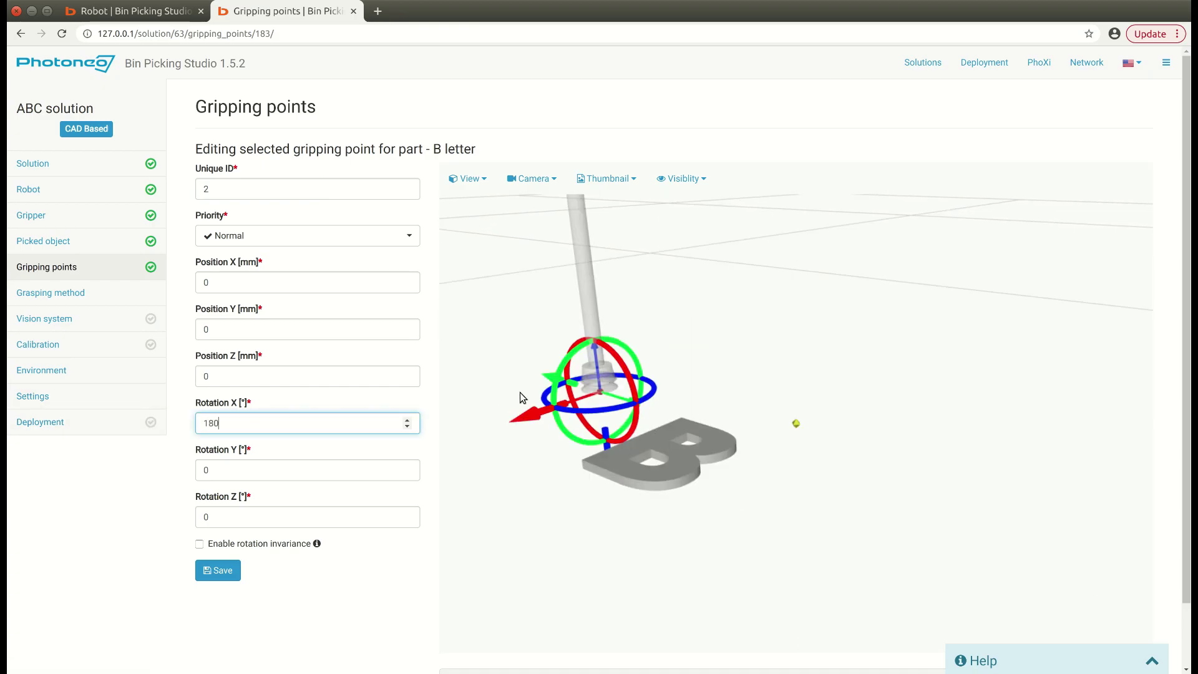
pyautogui.moveTo(549, 382); pyautogui.dragTo(660, 444)
pyautogui.moveTo(641, 535); pyautogui.dragTo(607, 439)
pyautogui.moveTo(625, 393); pyautogui.dragTo(634, 420)
pyautogui.scroll(6, 635, 456)
pyautogui.click(208, 568)
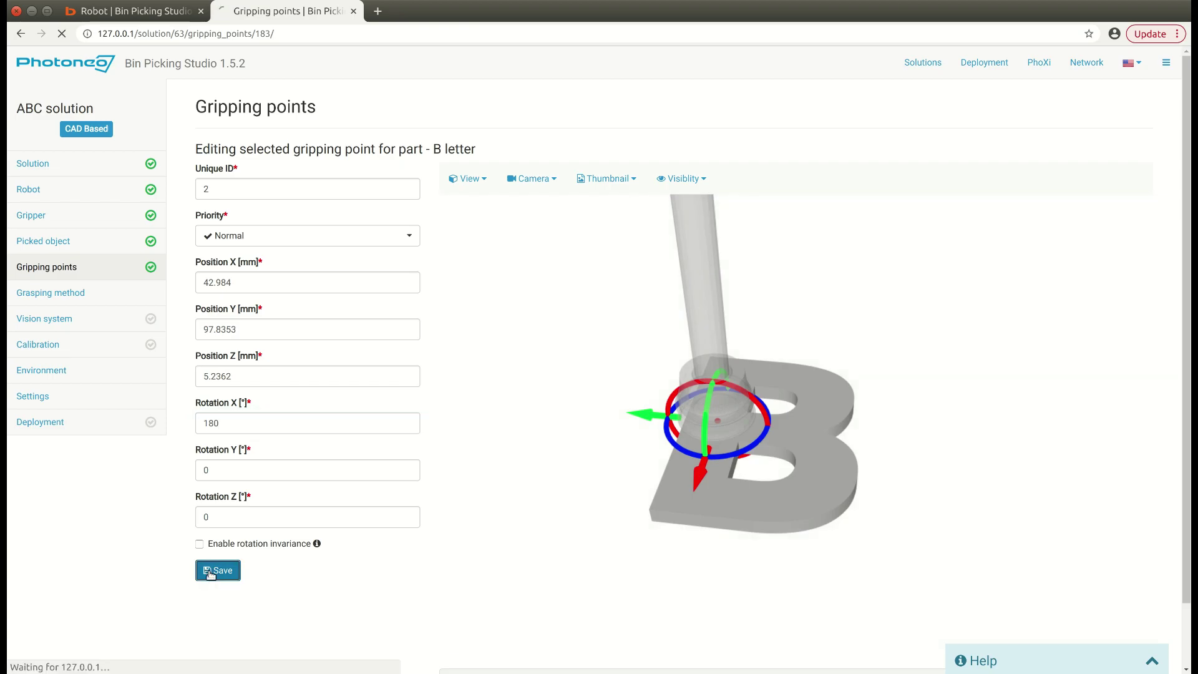
# Step: Add a gripping point with unique ID 3 for part C and set its X rotation to 180°
pyautogui.click(46, 267)
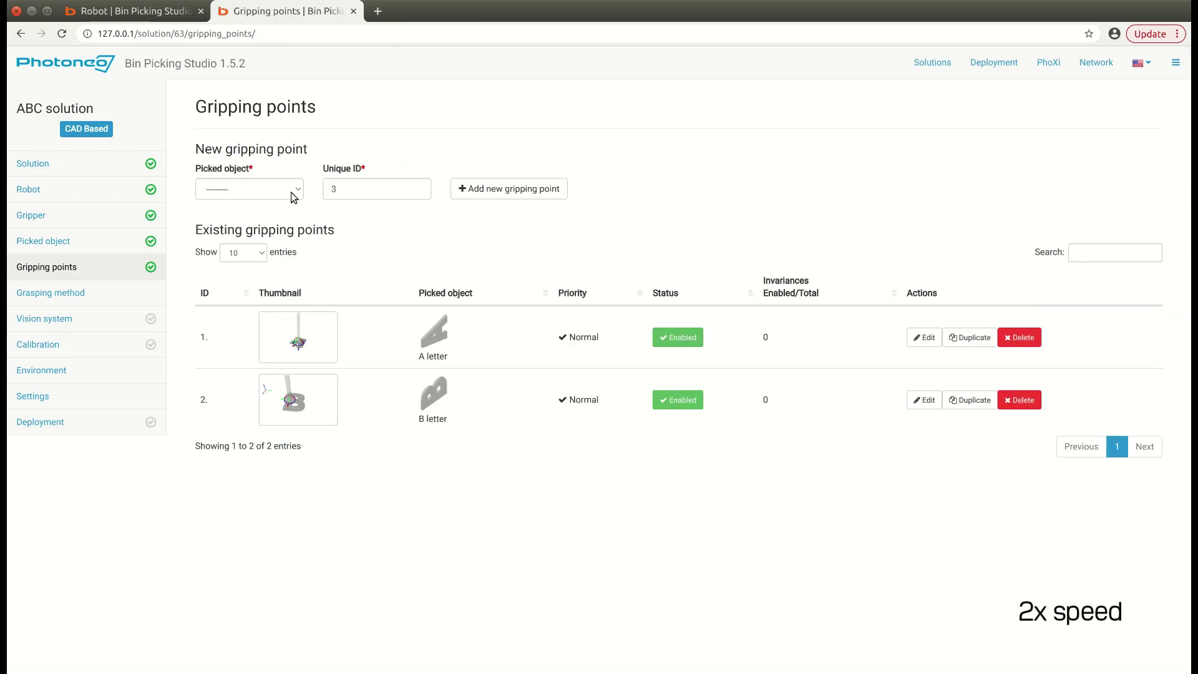
pyautogui.click(508, 193)
pyautogui.moveTo(579, 337); pyautogui.dragTo(1108, 380)
pyautogui.moveTo(1012, 334); pyautogui.dragTo(736, 368)
pyautogui.tripleClick(262, 423)
pyautogui.write('180')
# Step: Move part C's gripping point onto the part at about X 50.5, Y 166.2, Z 4.8 mm and save it
pyautogui.moveTo(942, 408); pyautogui.dragTo(597, 364, button='right')
pyautogui.moveTo(709, 393); pyautogui.dragTo(492, 402)
pyautogui.moveTo(516, 451); pyautogui.dragTo(515, 465)
pyautogui.click(216, 570)
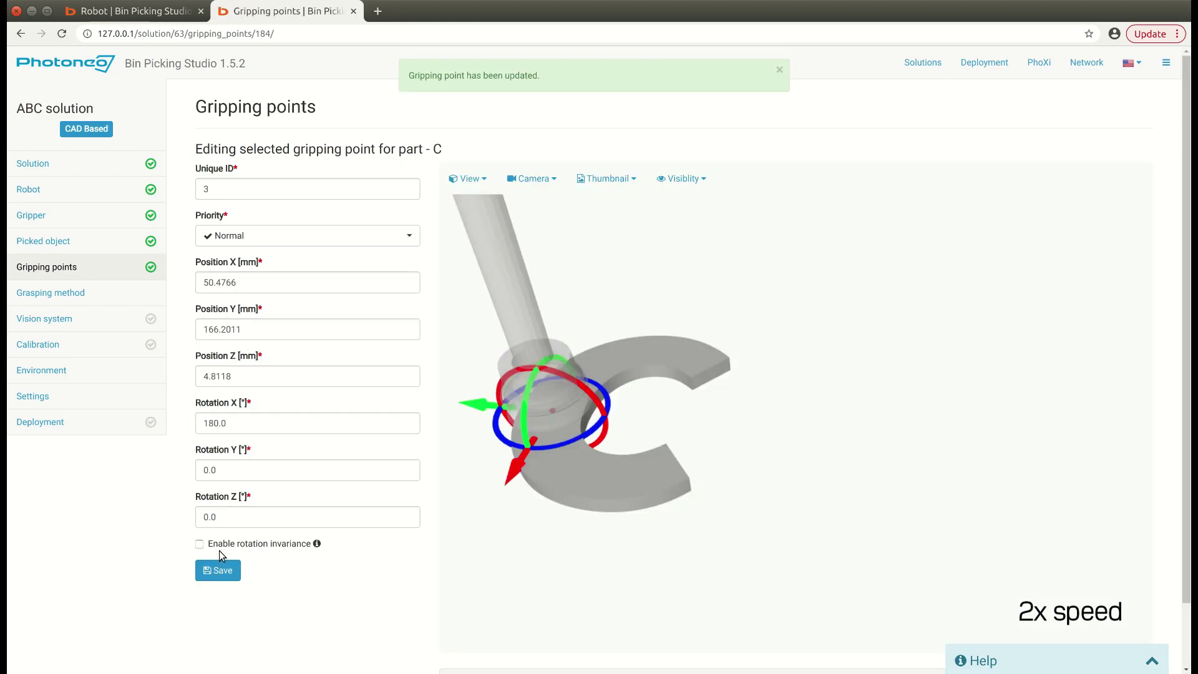
# Step: Return to the gripping points overview and examine the enlarged previews of the existing gripping points
pyautogui.click(64, 269)
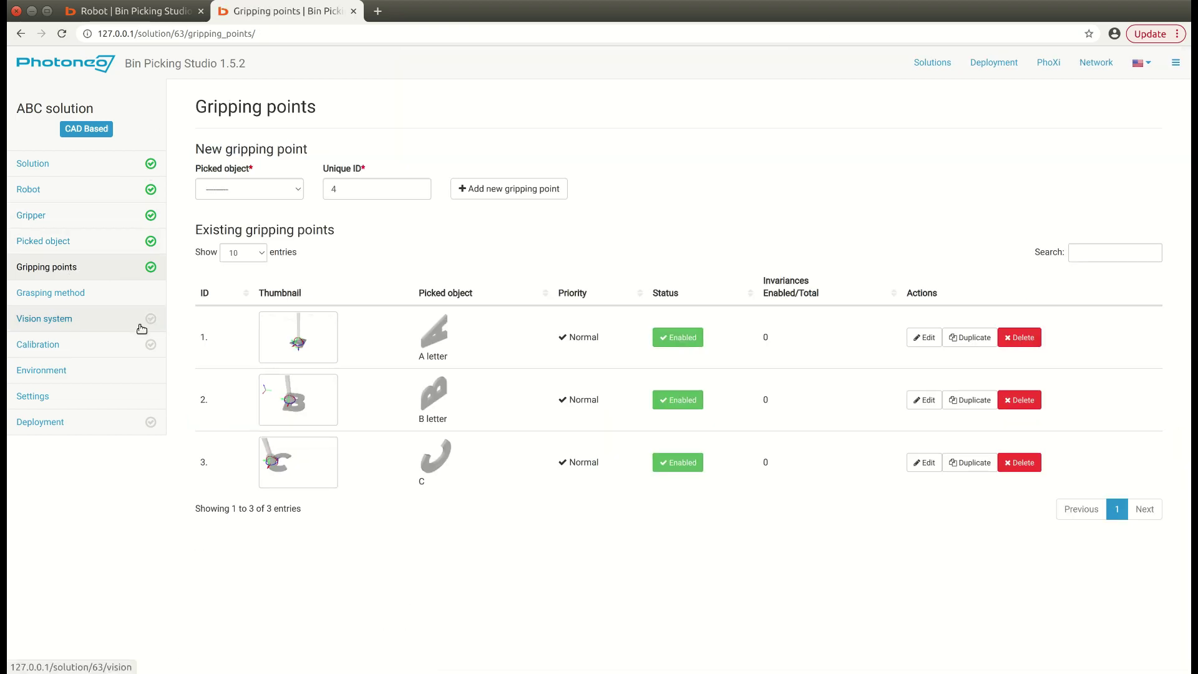
pyautogui.moveTo(271, 356)
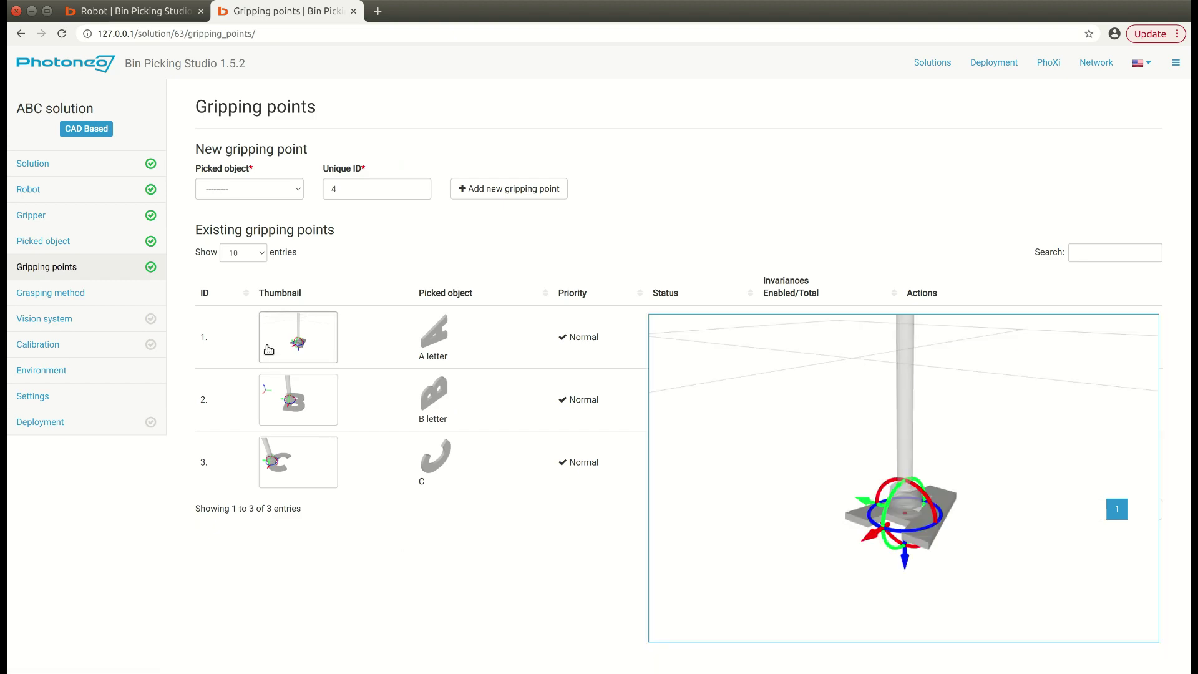
pyautogui.moveTo(268, 389)
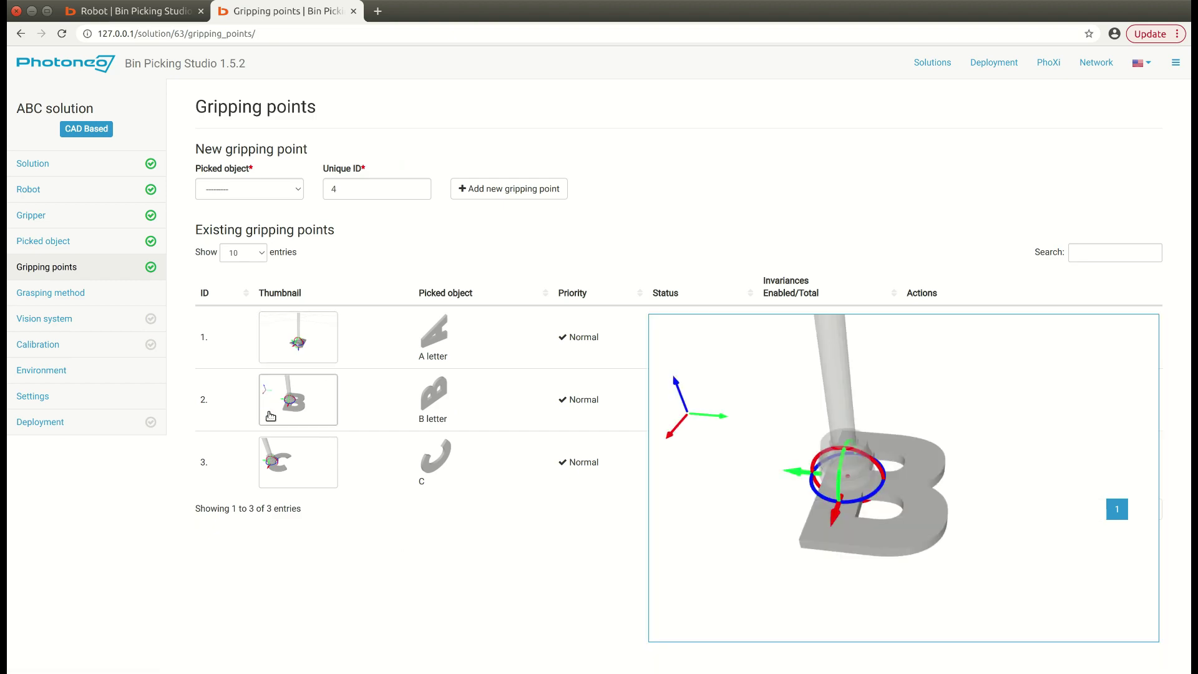
pyautogui.moveTo(273, 457)
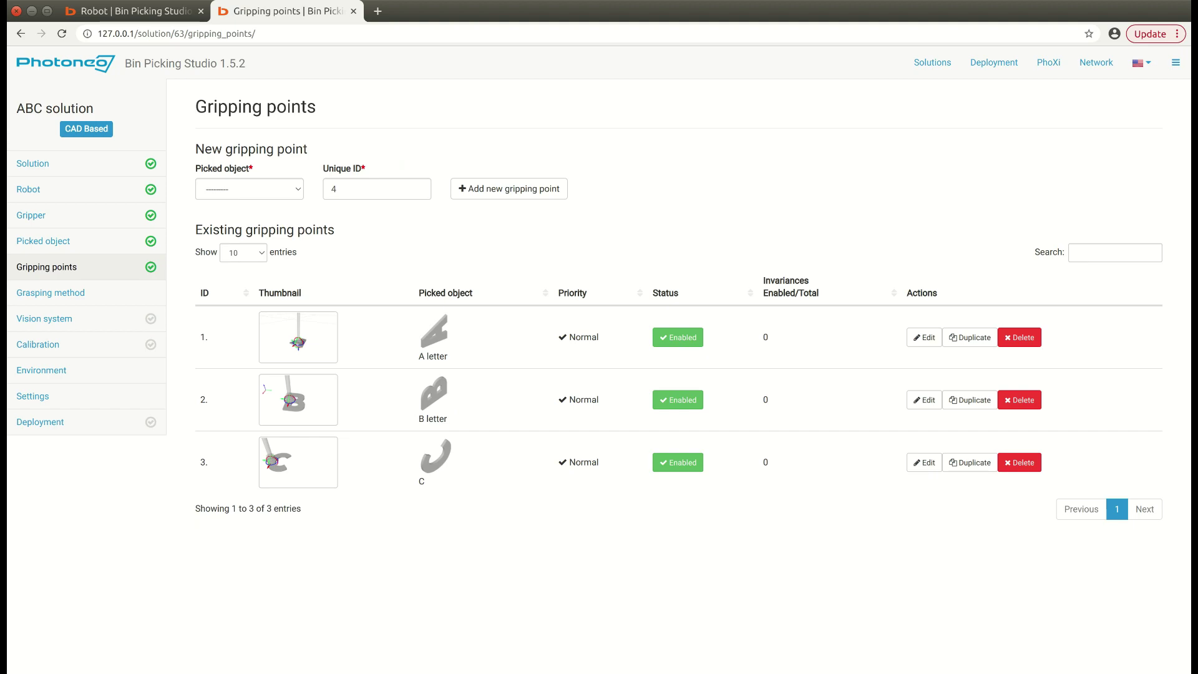
# Step: Add a new vision system with unique ID 1 and name it "VS for letter A"
pyautogui.click(365, 256)
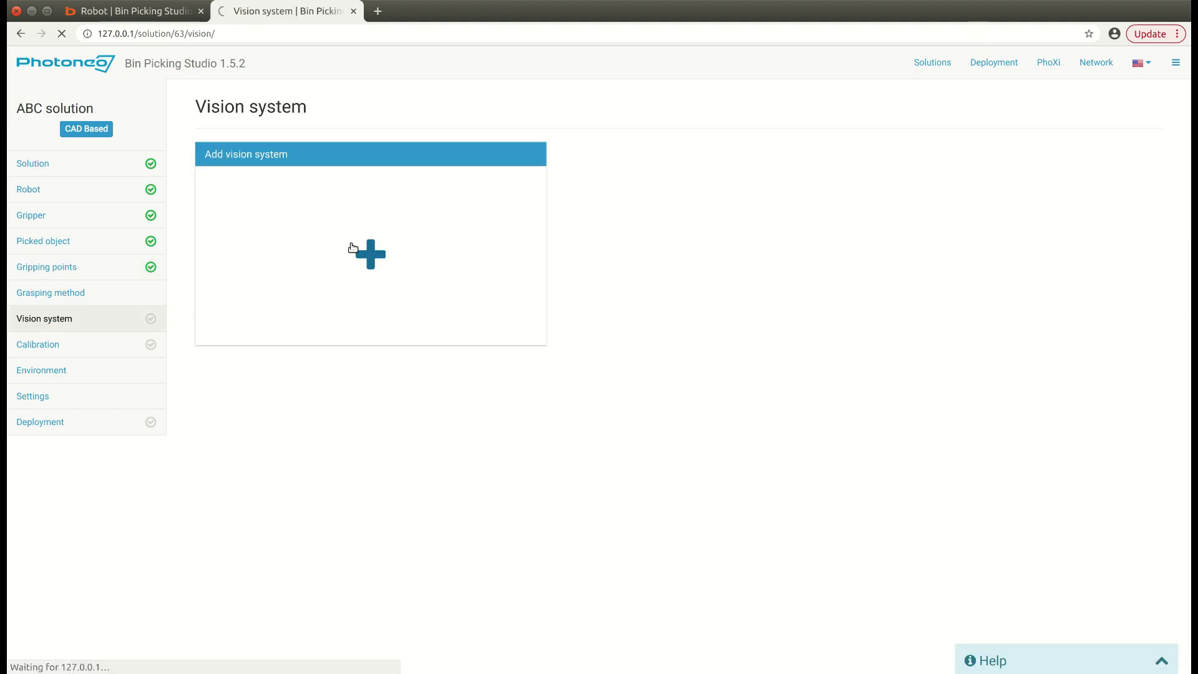
pyautogui.click(251, 181)
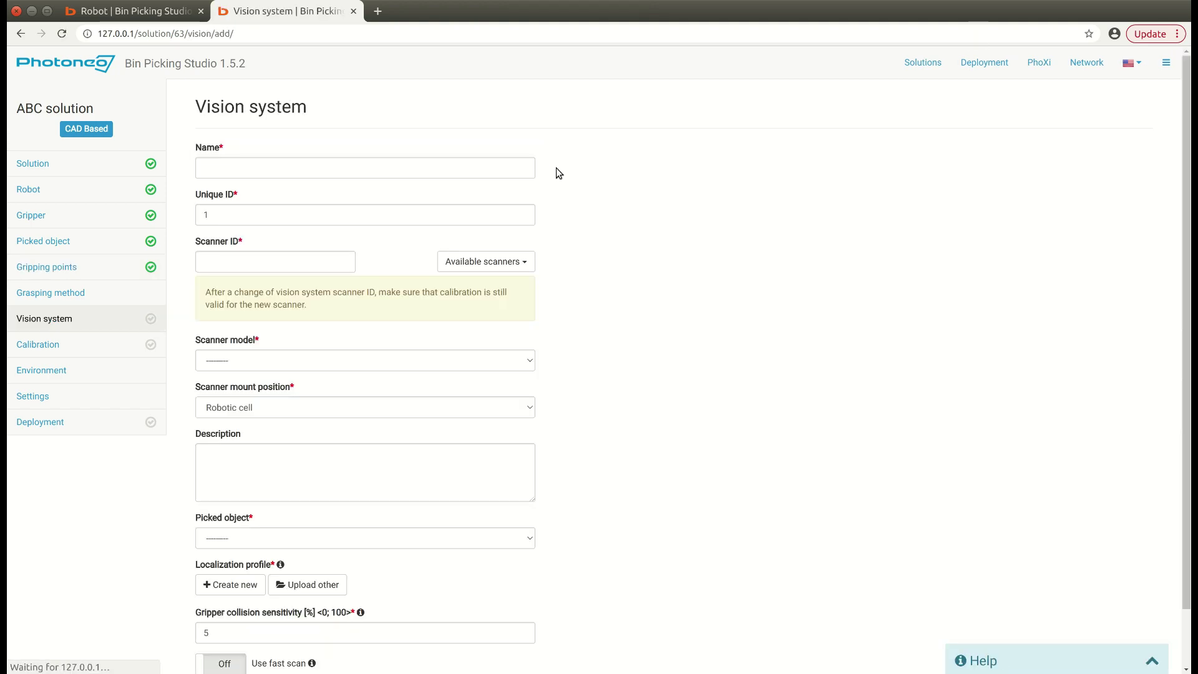
pyautogui.click(391, 169)
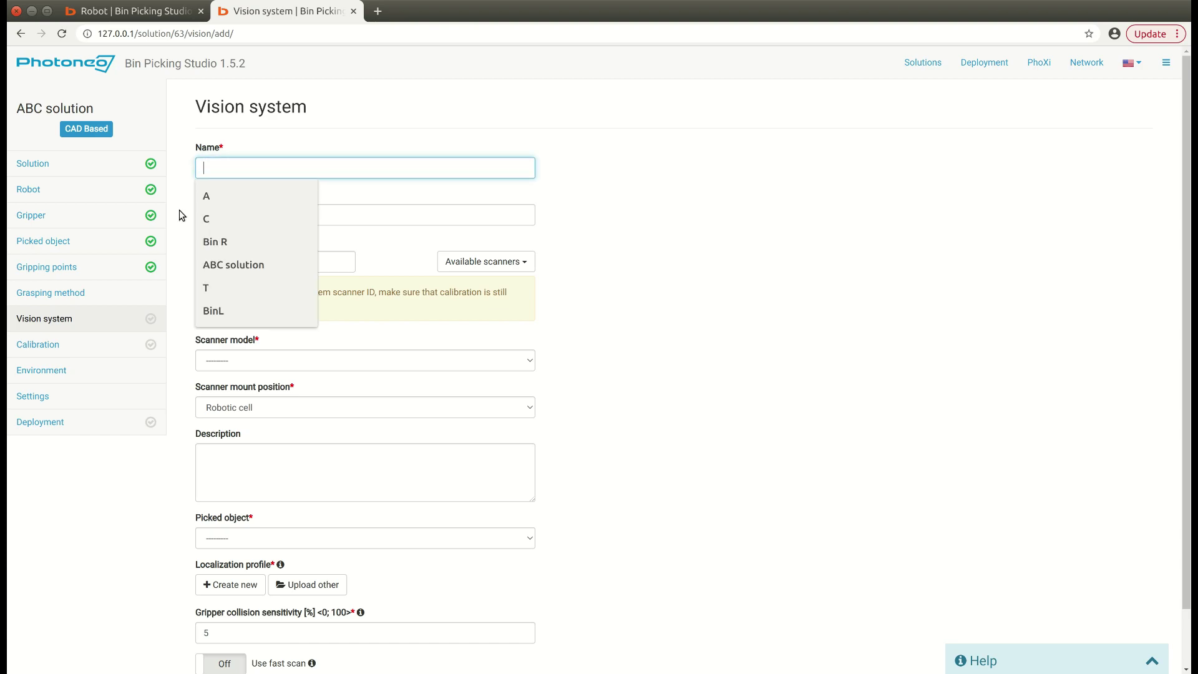
pyautogui.click(211, 196)
pyautogui.press('Home')
pyautogui.write('VS ')
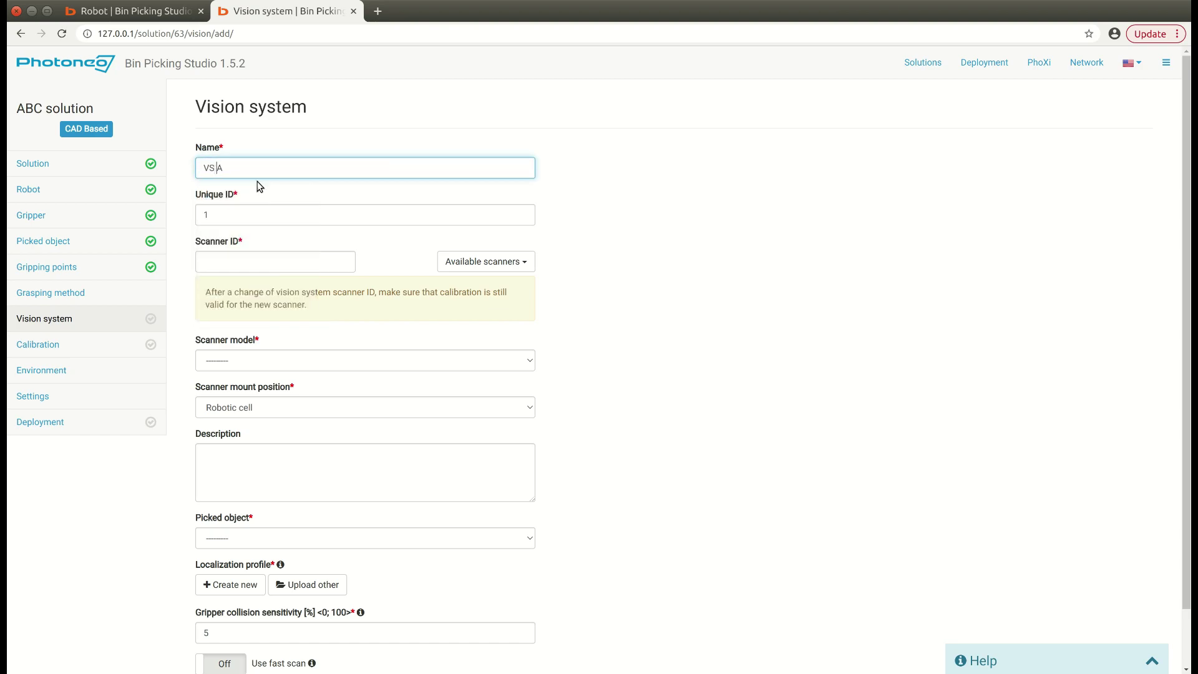
pyautogui.write('for letter')
# Step: Assign scanner ID 1709004, model PhoXi 3D Scanner M and picked object A letter, and start creating a new localization profile
pyautogui.click(327, 267)
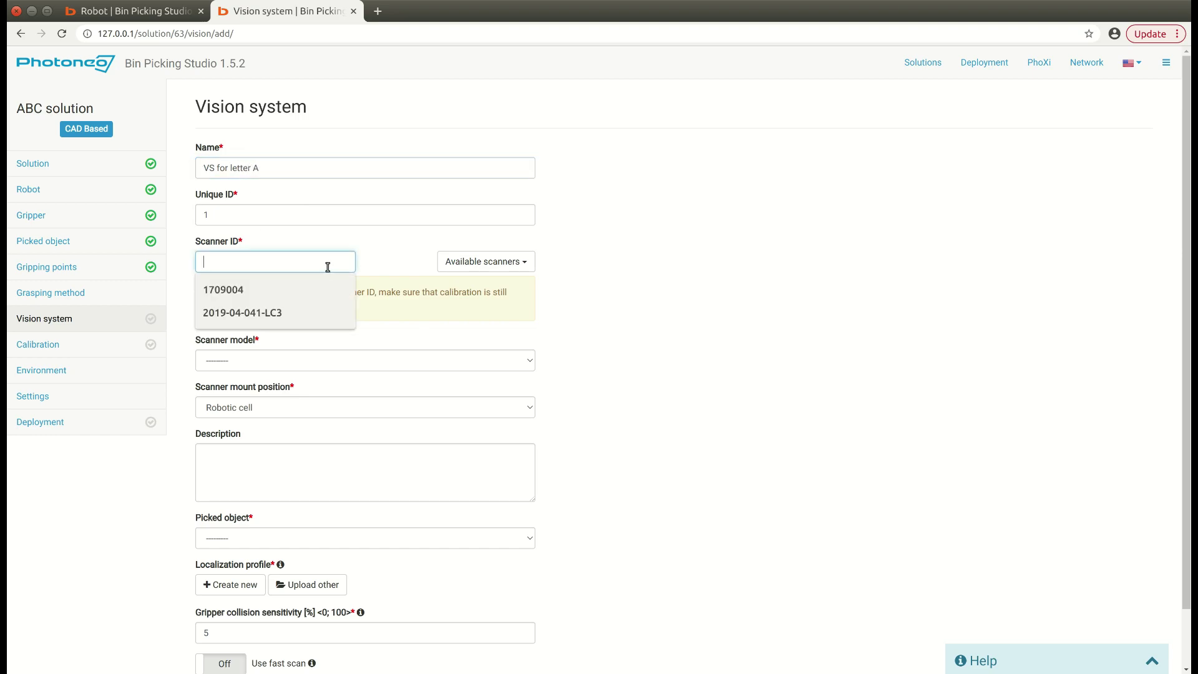
pyautogui.click(253, 286)
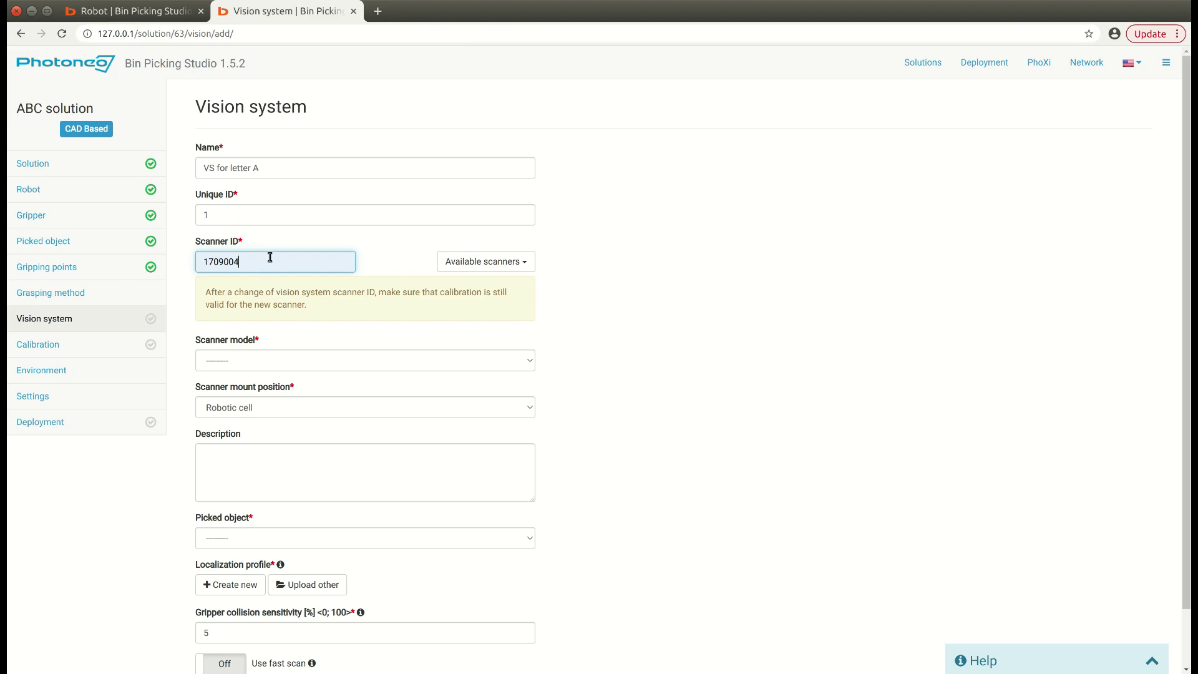
pyautogui.click(241, 366)
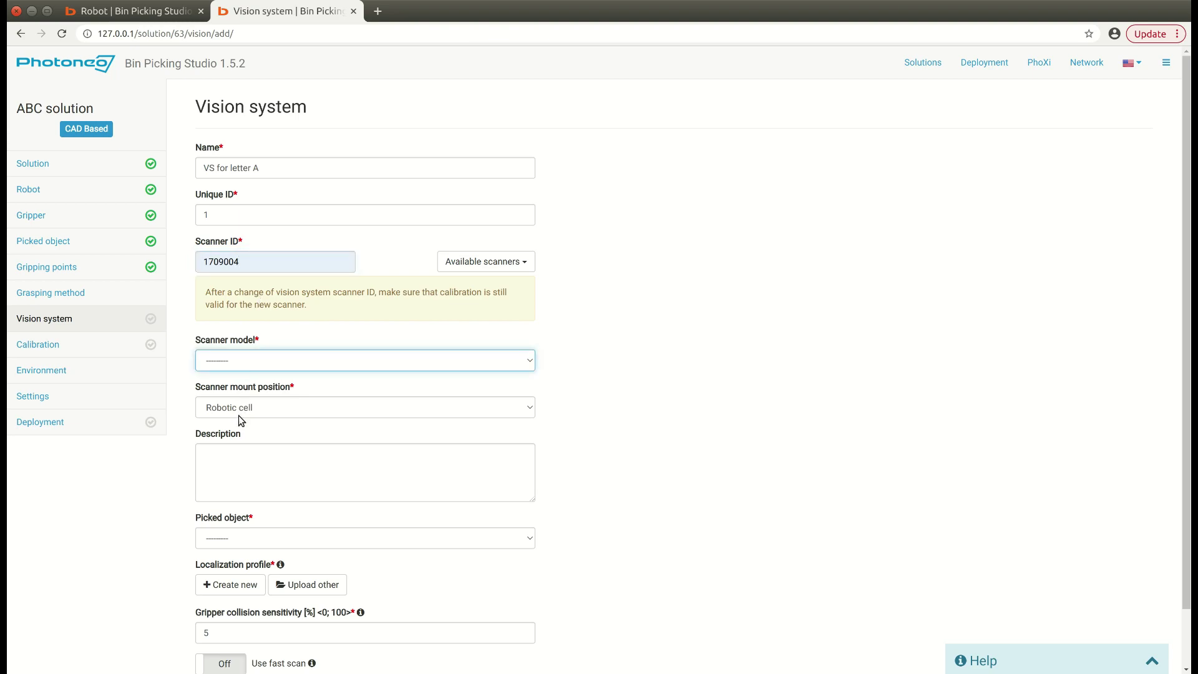
pyautogui.press('Down')
pyautogui.scroll(-2, 439, 341)
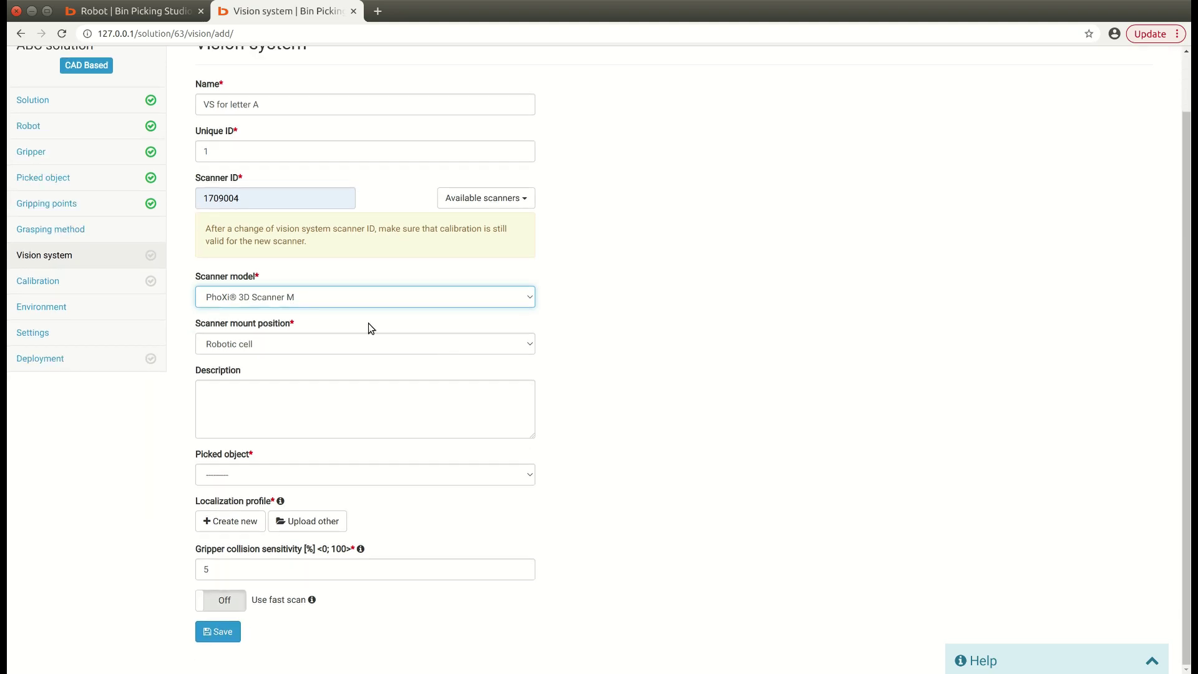
pyautogui.click(243, 473)
pyautogui.press('Down')
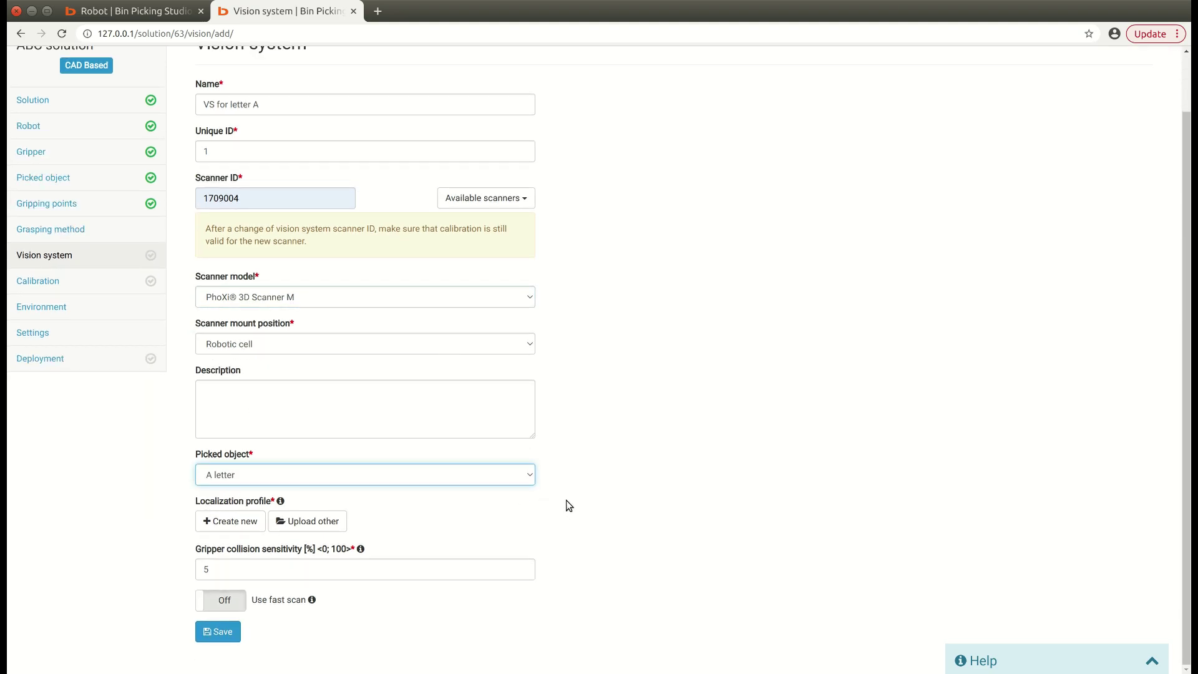
pyautogui.click(232, 524)
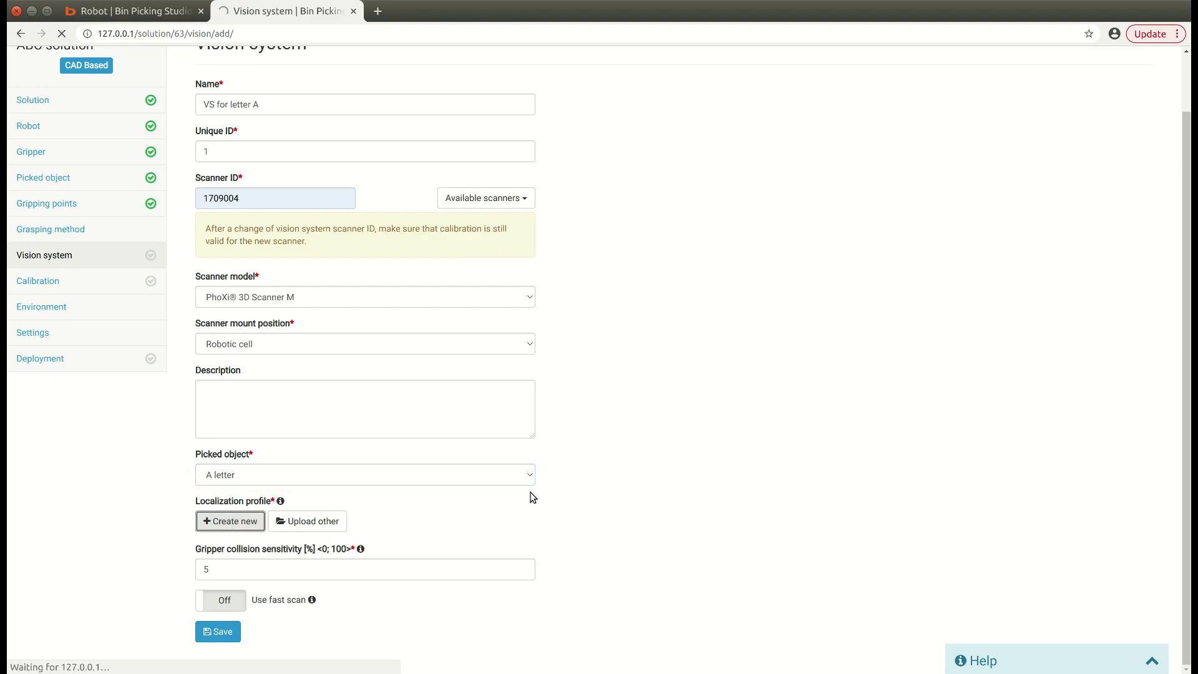
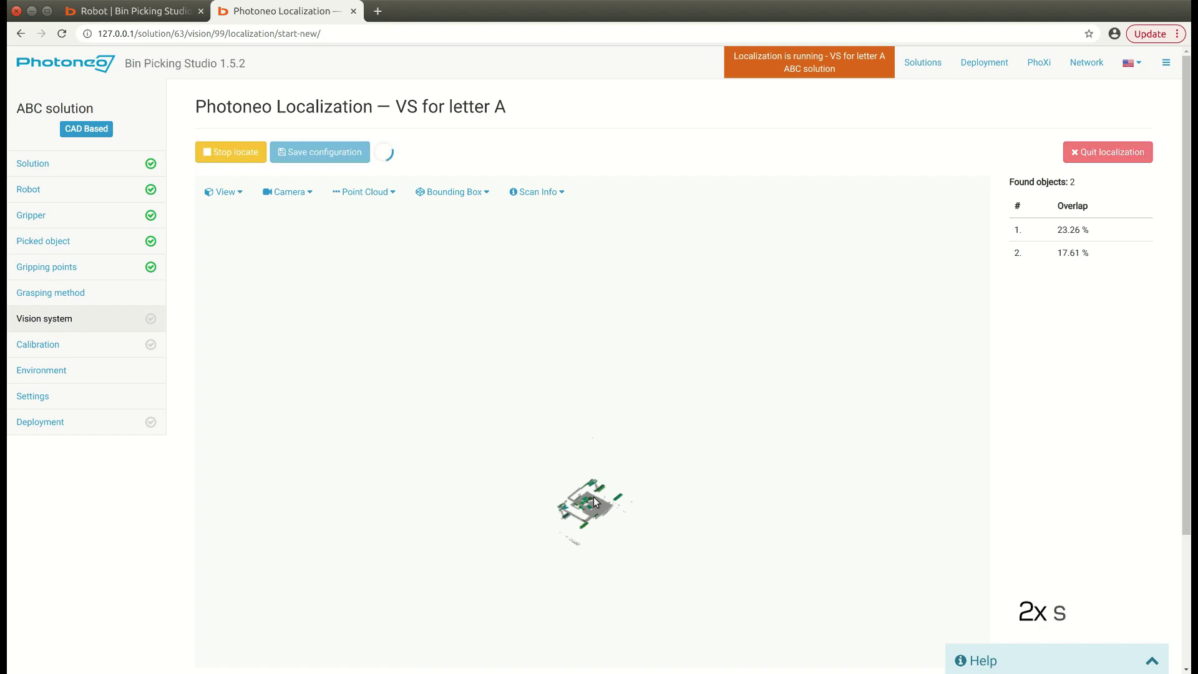
# Step: Inspect the located A letters in the scan and set the localization overlap to 70 %
pyautogui.scroll(10, 616, 440)
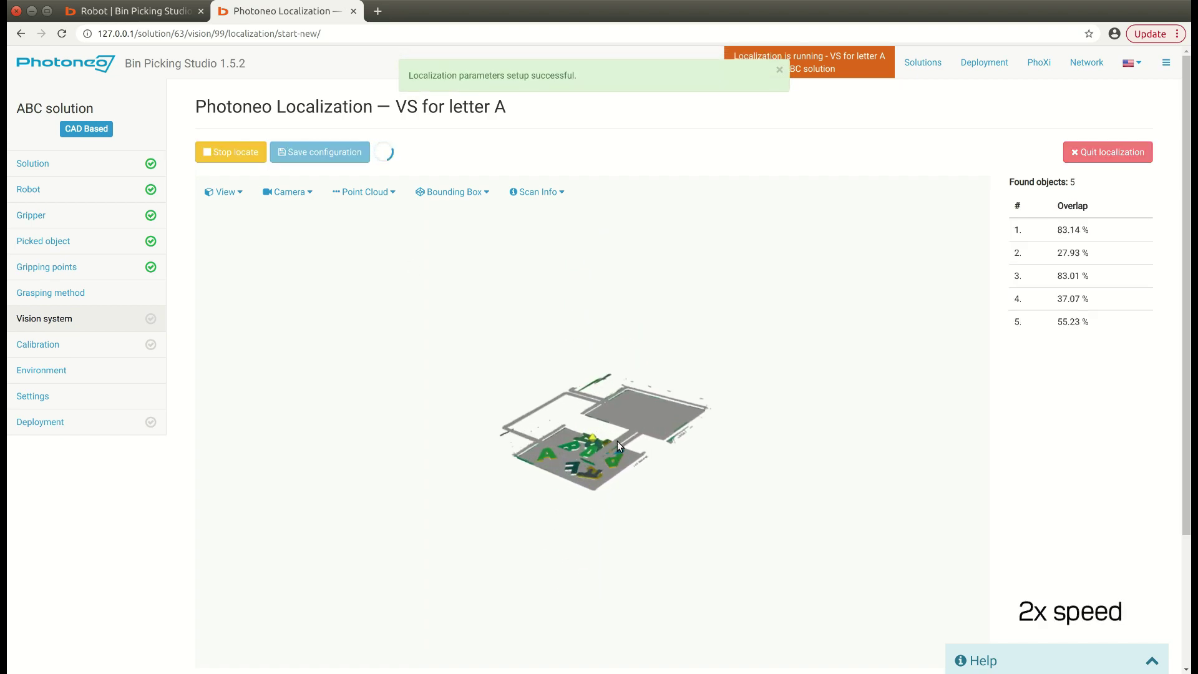
pyautogui.moveTo(617, 440); pyautogui.dragTo(792, 562)
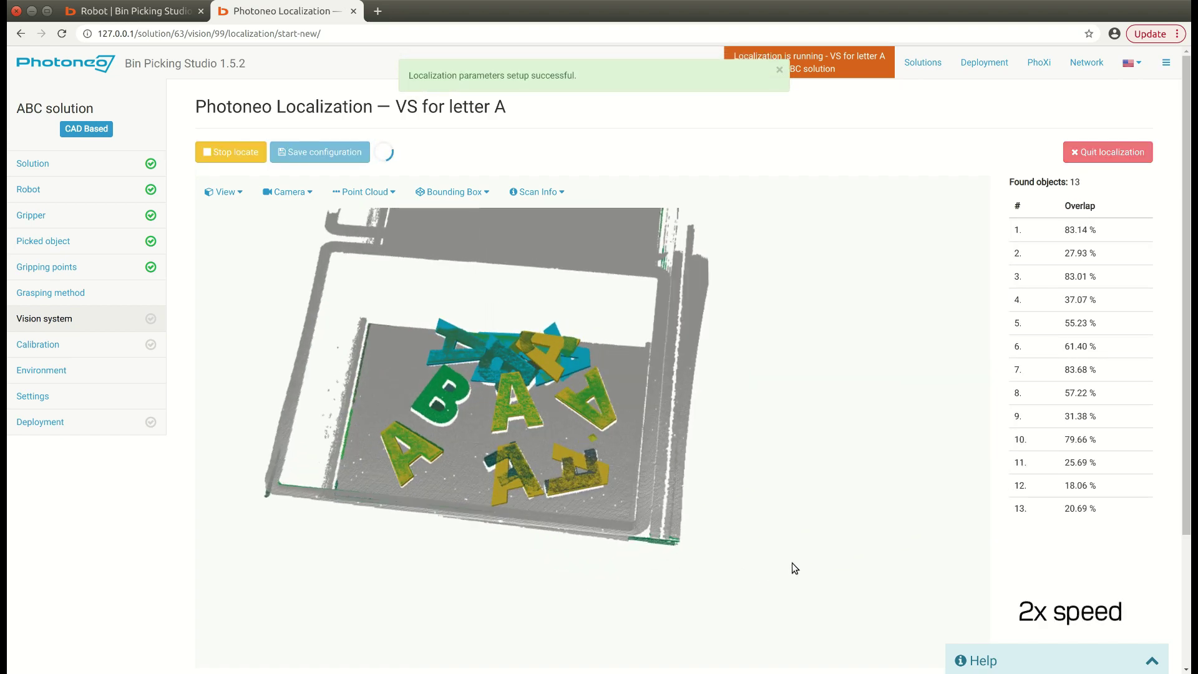
pyautogui.click(1099, 252)
pyautogui.click(1023, 275)
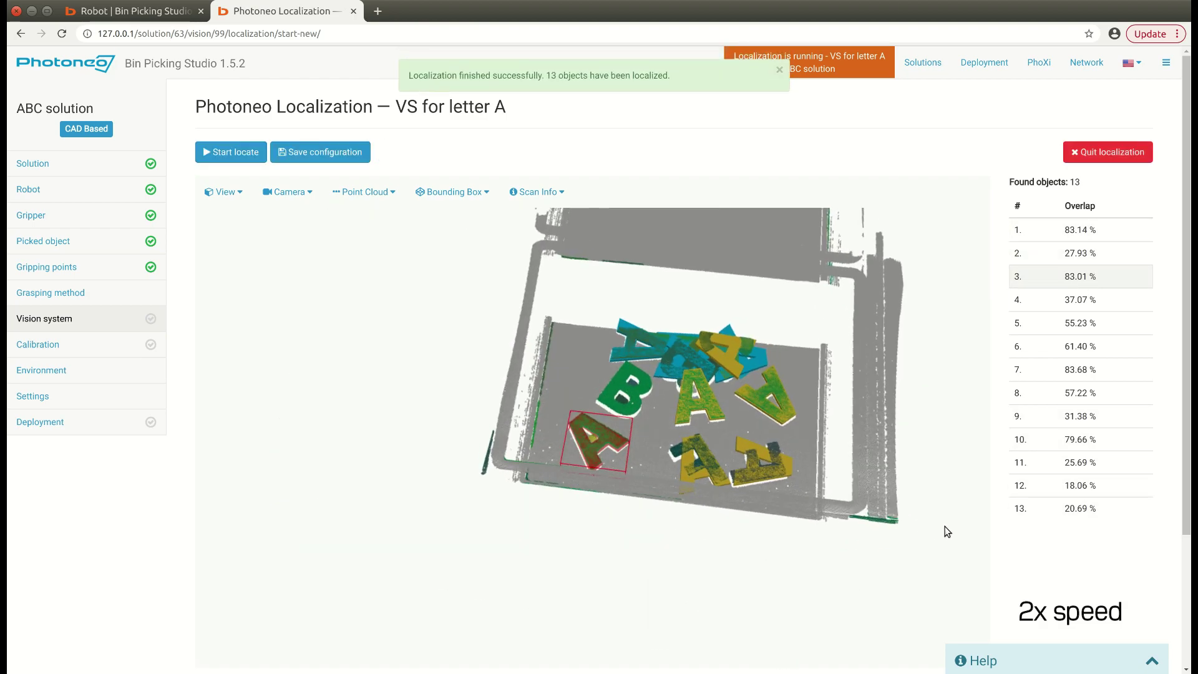
pyautogui.click(710, 464)
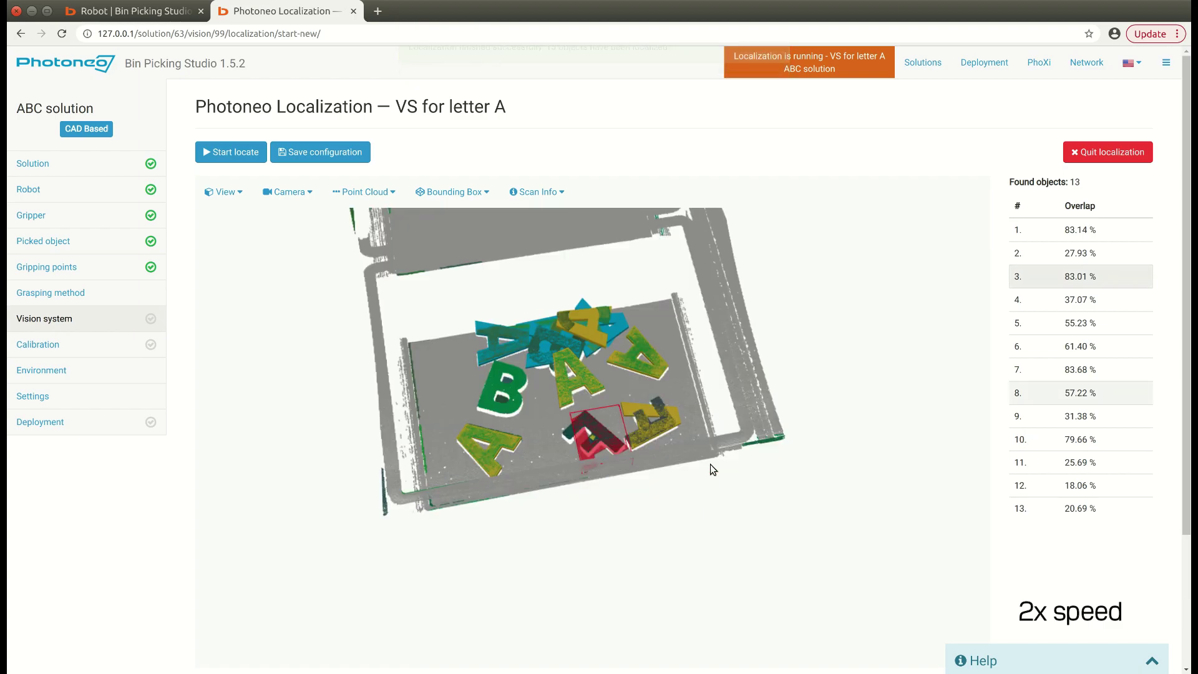
pyautogui.scroll(-3, 499, 499)
pyautogui.doubleClick(494, 581)
pyautogui.write('70')
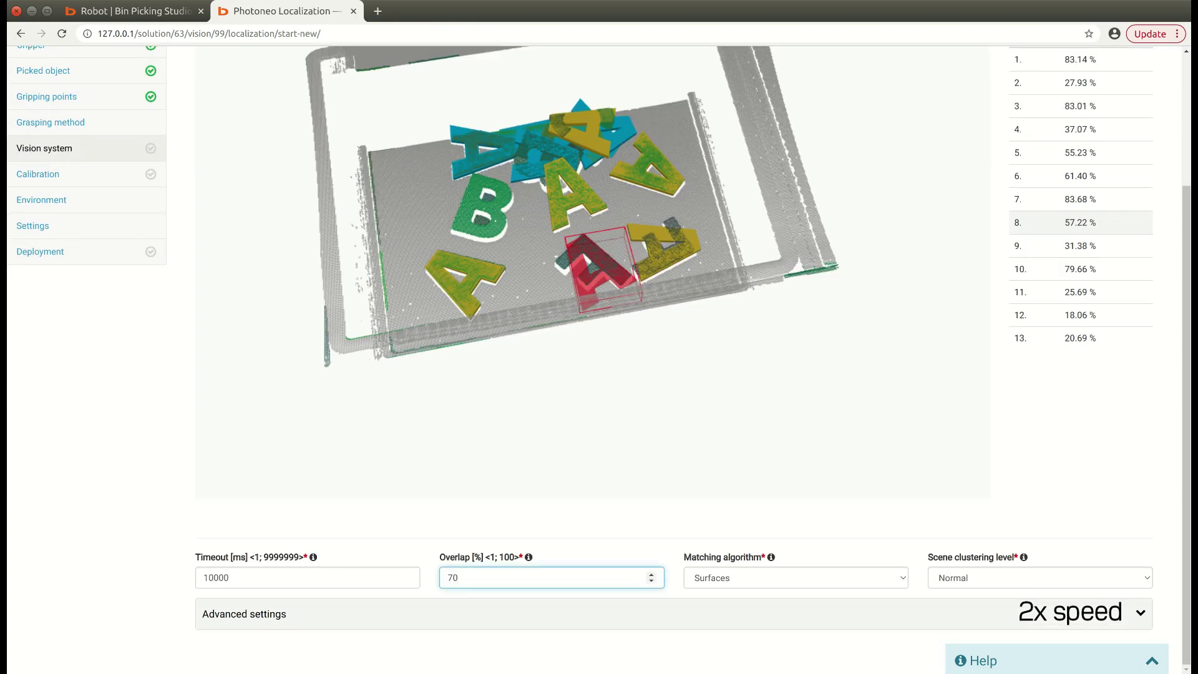
# Step: Set the localization timeout to 5000 ms and rerun the localization for letter A
pyautogui.scroll(3, 91, 500)
pyautogui.scroll(-3, 91, 501)
pyautogui.doubleClick(214, 576)
pyautogui.write('5')
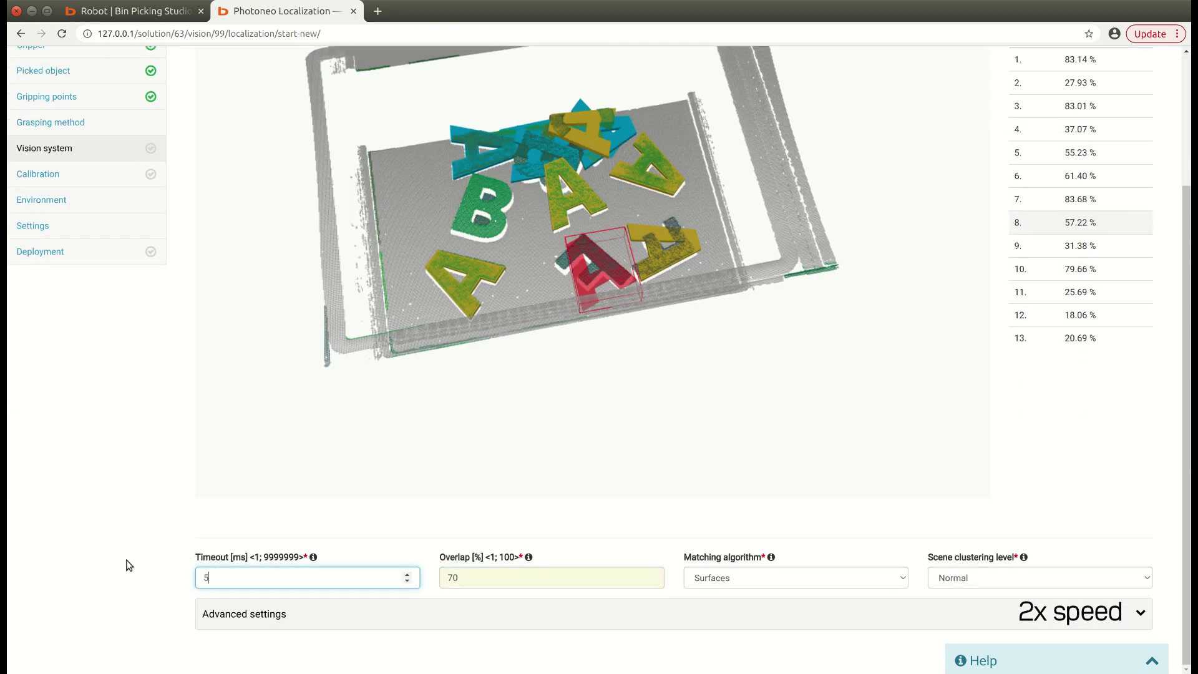
pyautogui.write('000')
pyautogui.scroll(3, 85, 569)
pyautogui.click(230, 151)
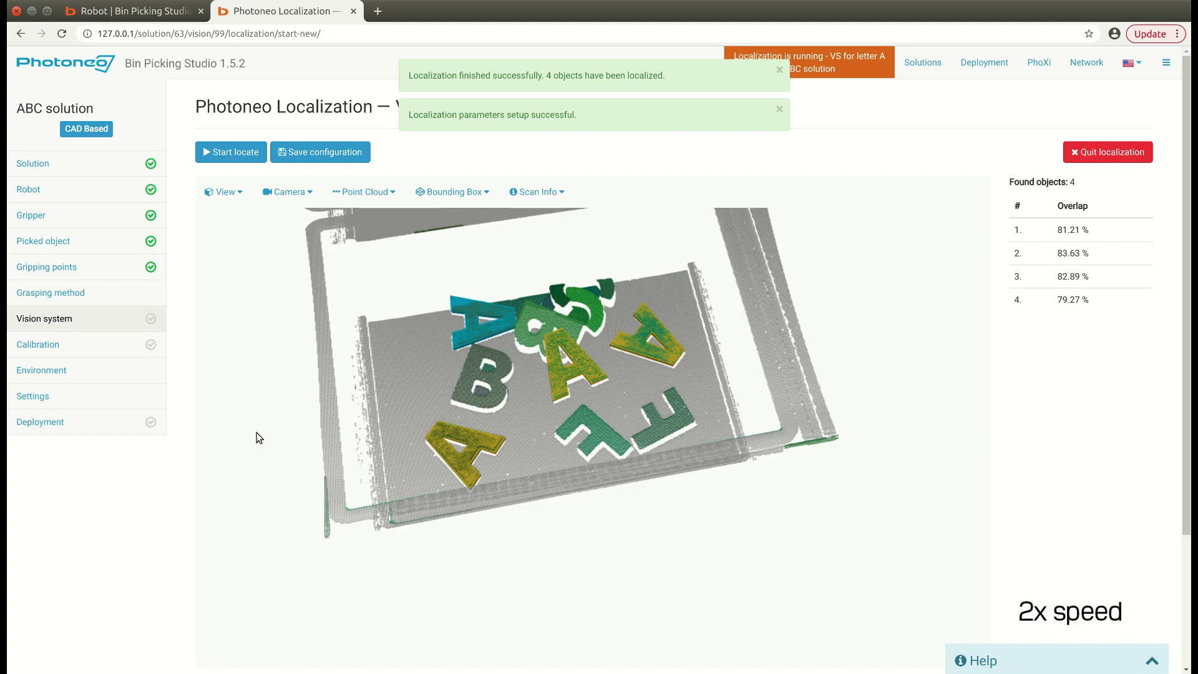
# Step: Save letter A's localization configuration, quit the localization and save its vision system
pyautogui.click(349, 153)
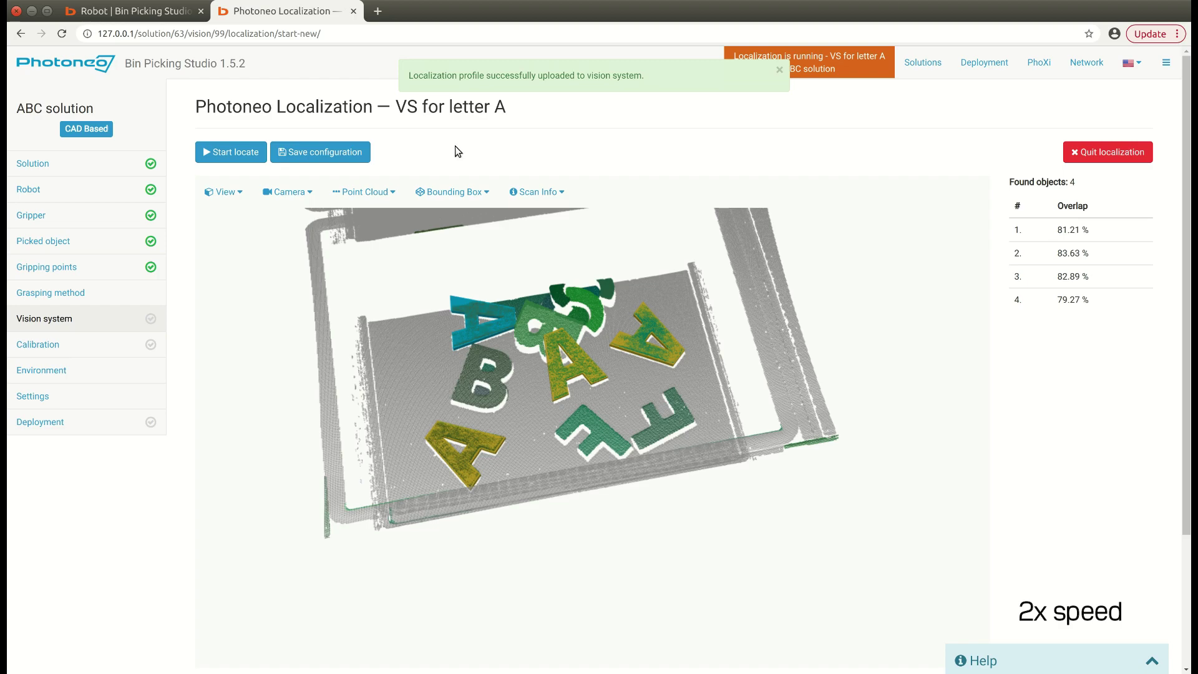
pyautogui.click(1077, 145)
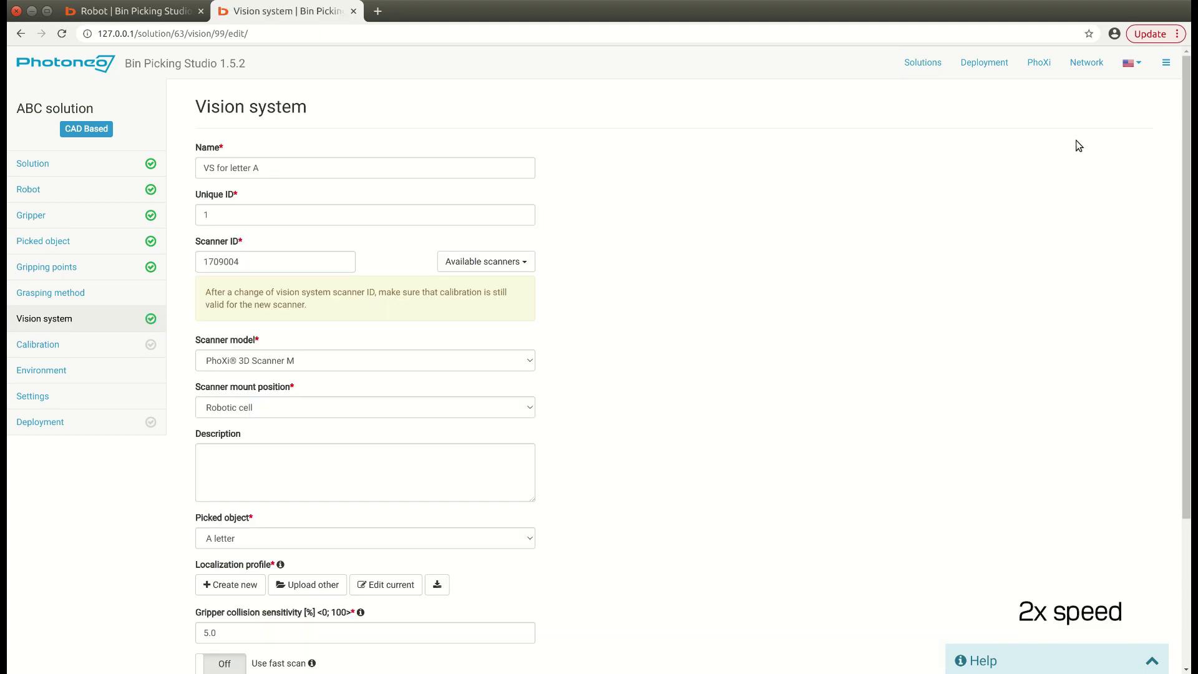
pyautogui.scroll(-3, 900, 313)
pyautogui.click(218, 630)
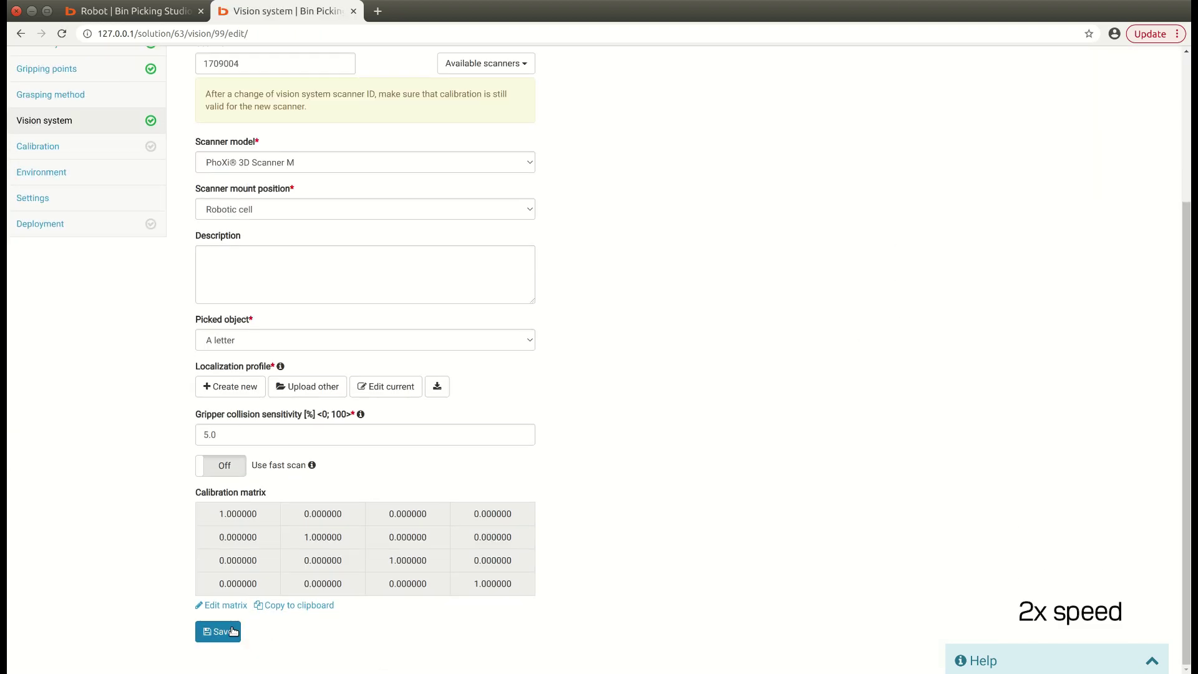
pyautogui.click(31, 319)
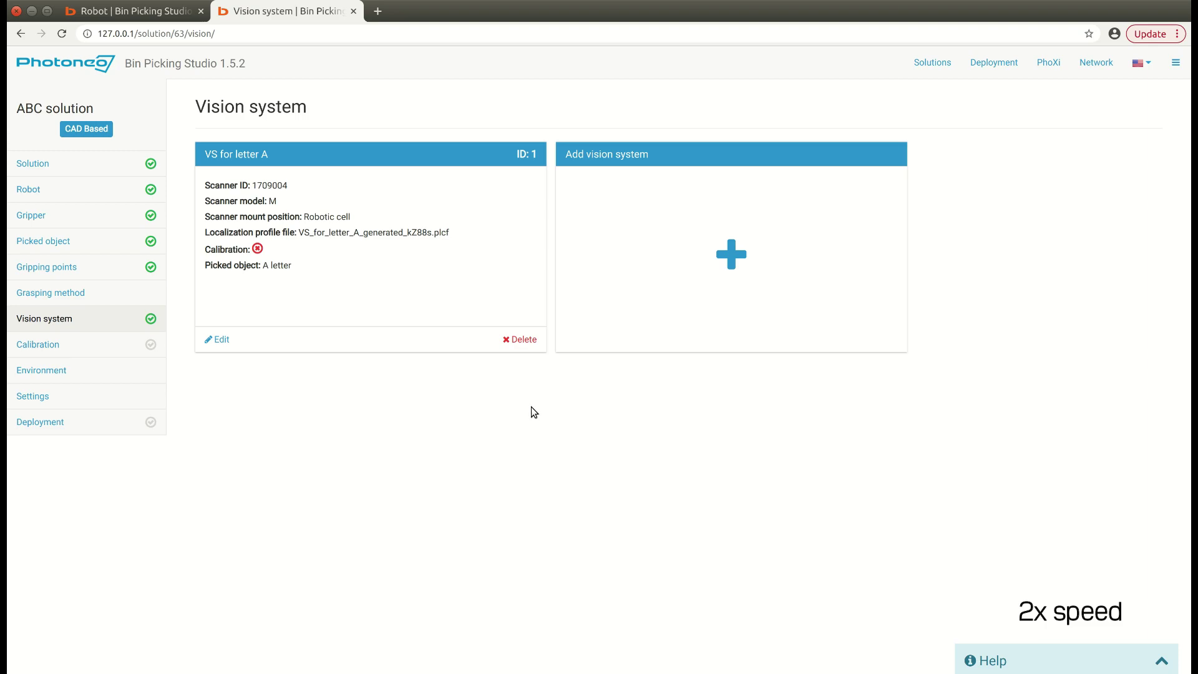
# Step: Add a second vision system with unique ID 2 and name it "VS for B letter"
pyautogui.click(756, 268)
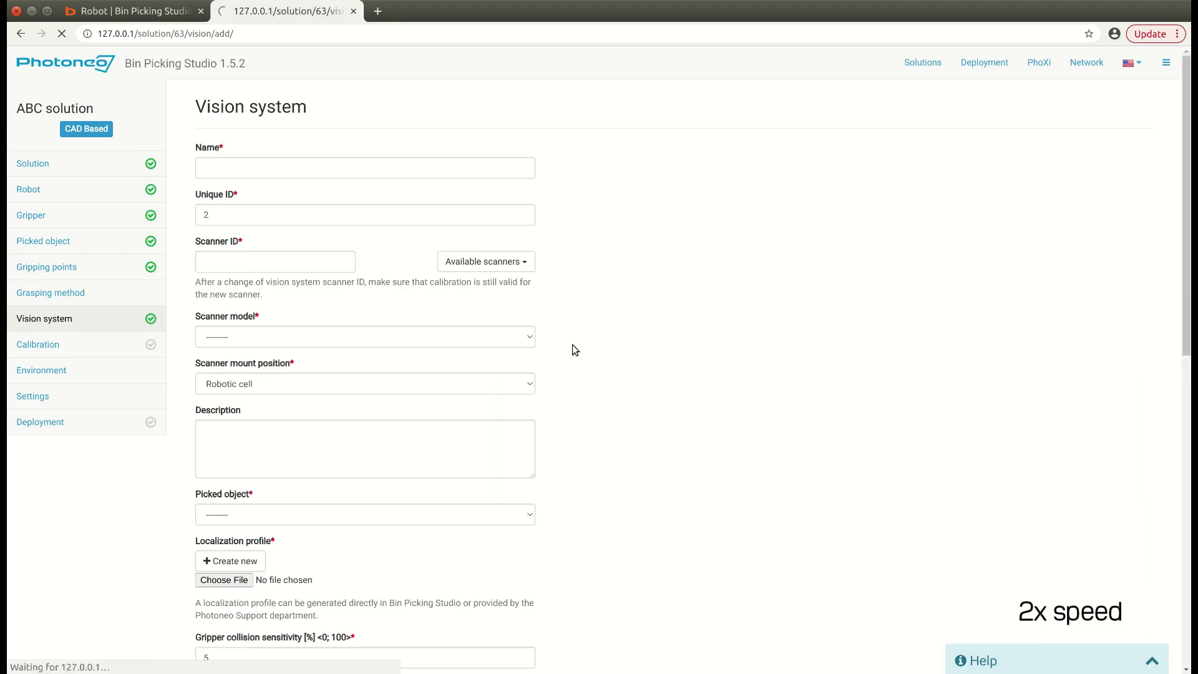
pyautogui.click(287, 168)
pyautogui.write('VS for ')
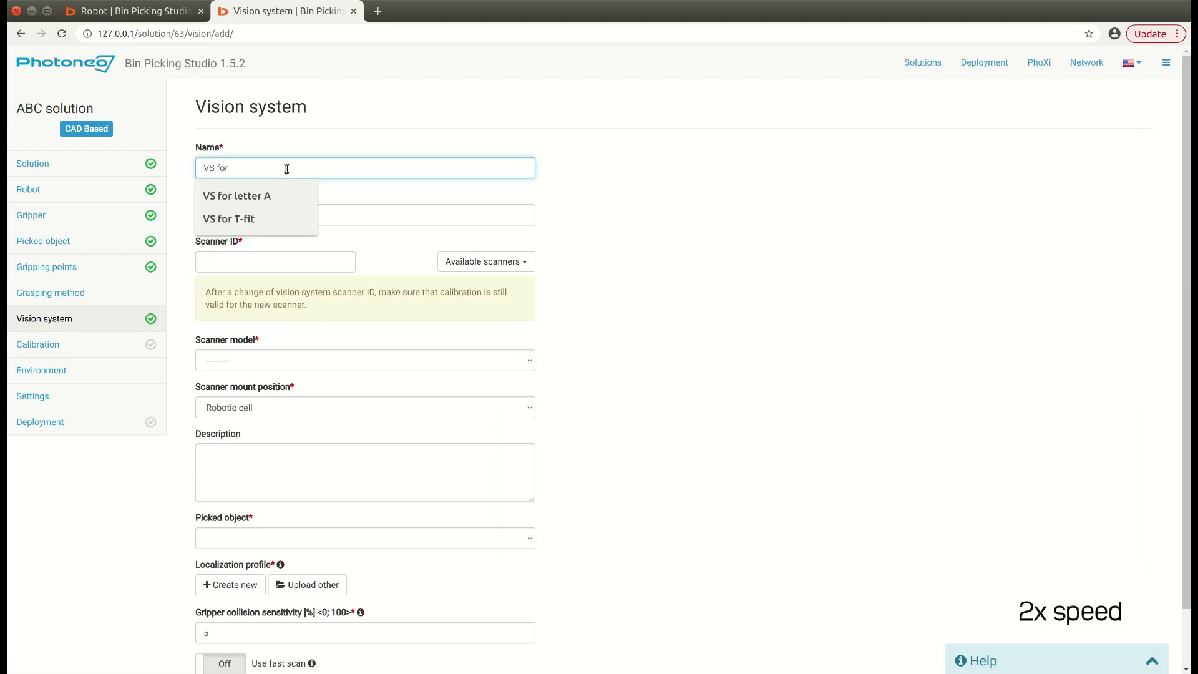
pyautogui.write('B letter')
# Step: Set scanner ID 1709004, model PhoXi 3D Scanner M and picked object B letter, and start a new localization profile
pyautogui.press('Tab')
pyautogui.press('Tab')
pyautogui.write('17')
pyautogui.click(238, 287)
pyautogui.press('Tab')
pyautogui.click(220, 407)
pyautogui.scroll(-2, 133, 520)
pyautogui.click(211, 481)
pyautogui.click(222, 520)
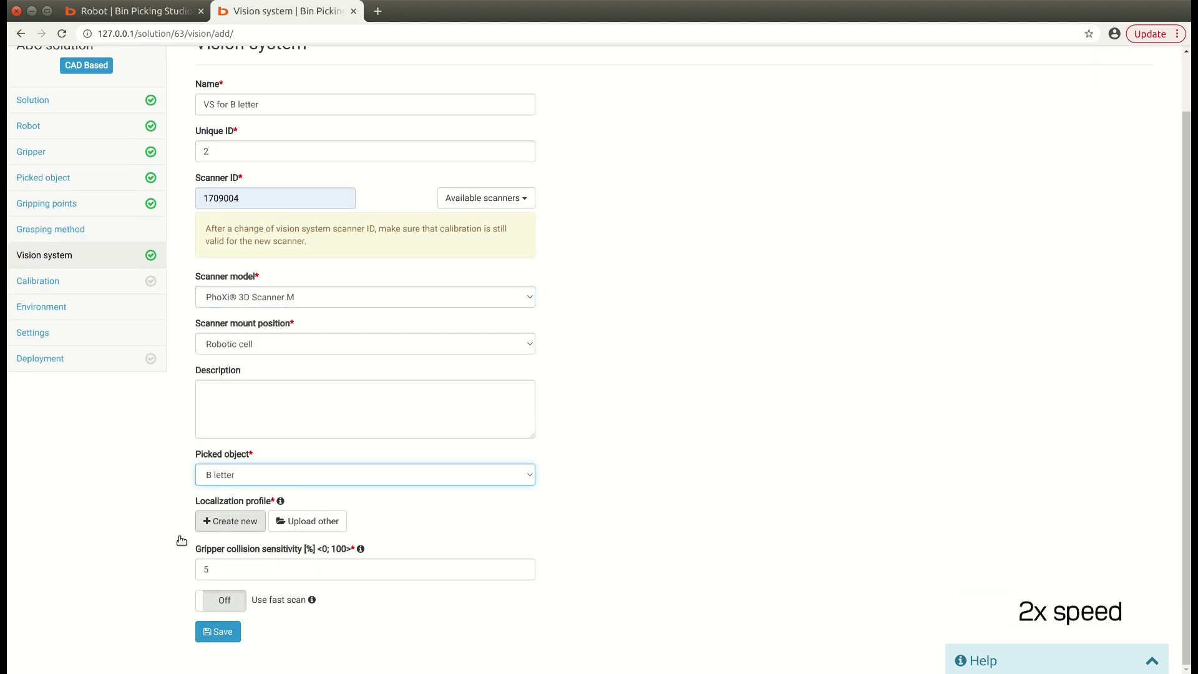
pyautogui.click(221, 522)
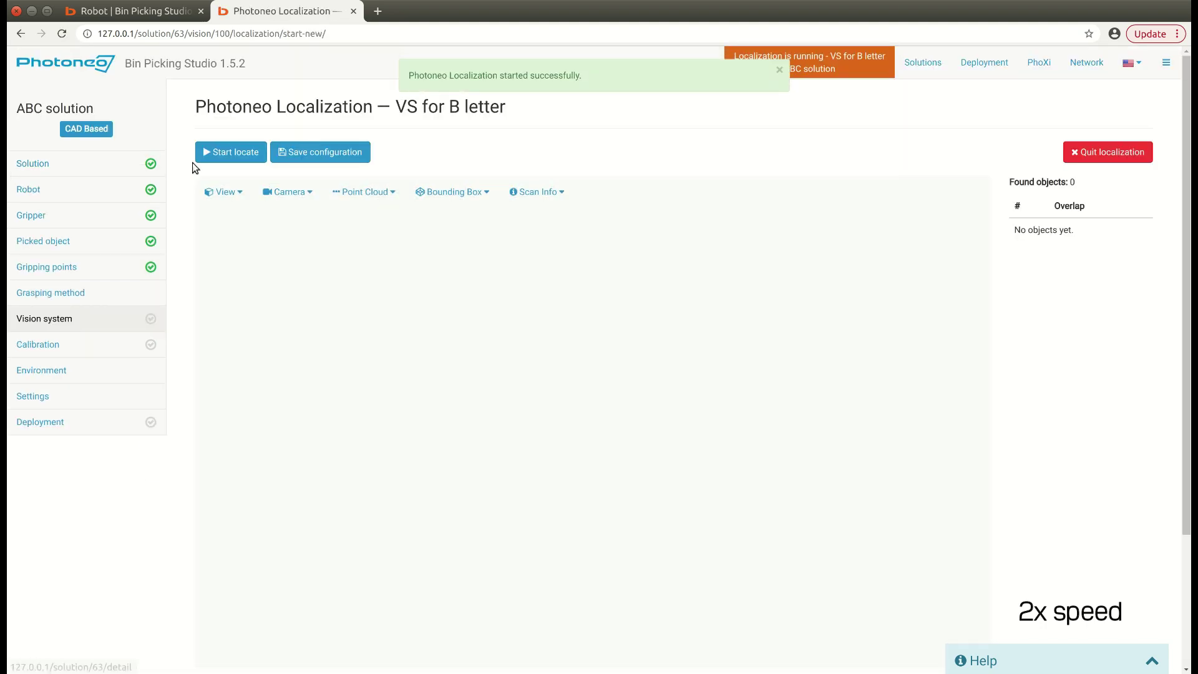
# Step: Run the localization for the B letter, set the timeout to 5000 ms and locate the objects again
pyautogui.click(218, 157)
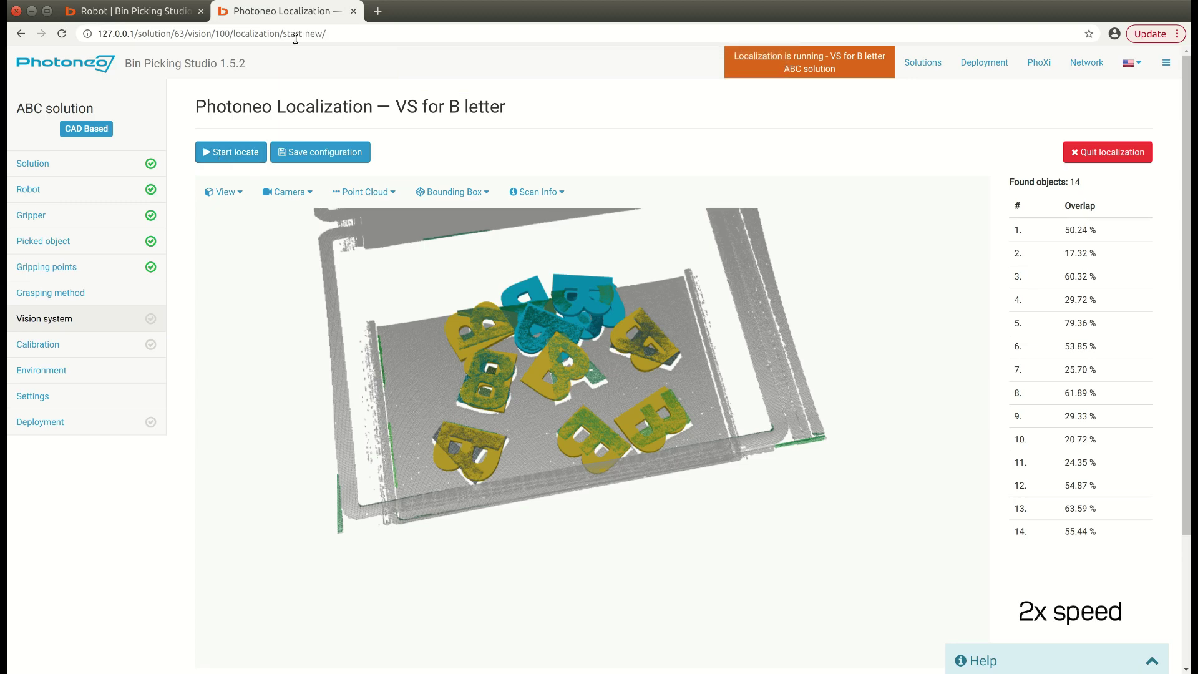
pyautogui.scroll(-5, 168, 495)
pyautogui.click(505, 578)
pyautogui.scroll(2, 173, 560)
pyautogui.moveTo(248, 648); pyautogui.dragTo(101, 634)
pyautogui.write('5000')
pyautogui.scroll(3, 317, 235)
pyautogui.click(230, 151)
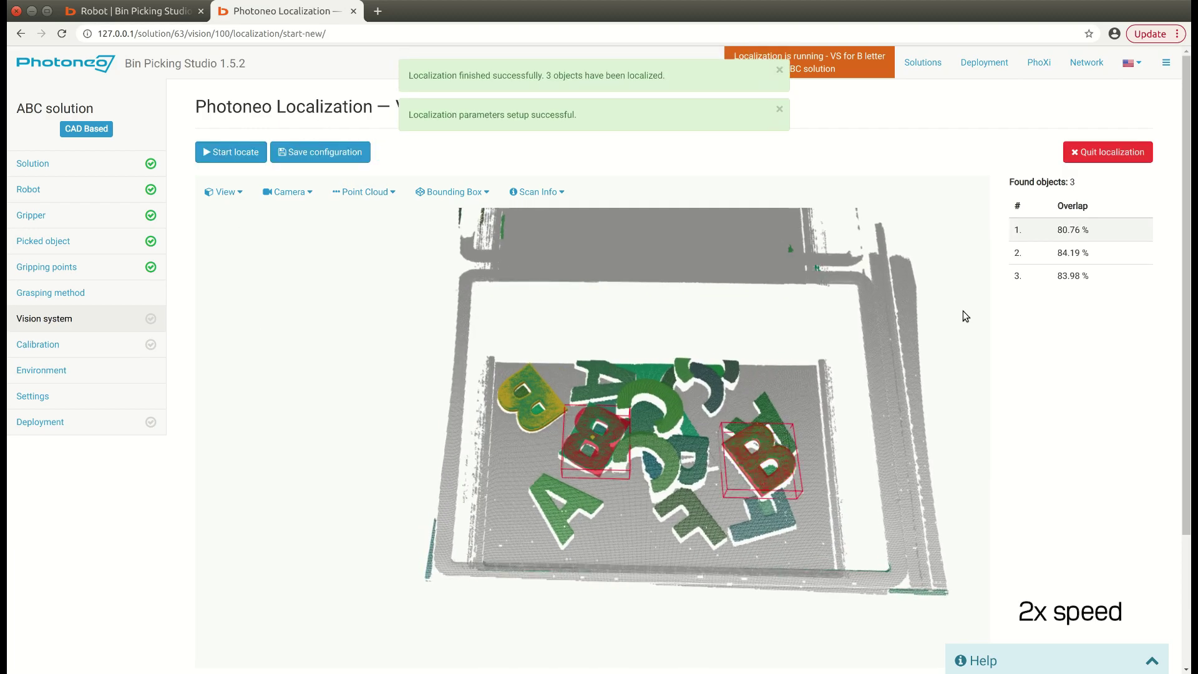
# Step: Check the located B letters, set the overlap to 82 % and rerun the localization
pyautogui.click(1080, 251)
pyautogui.click(1077, 231)
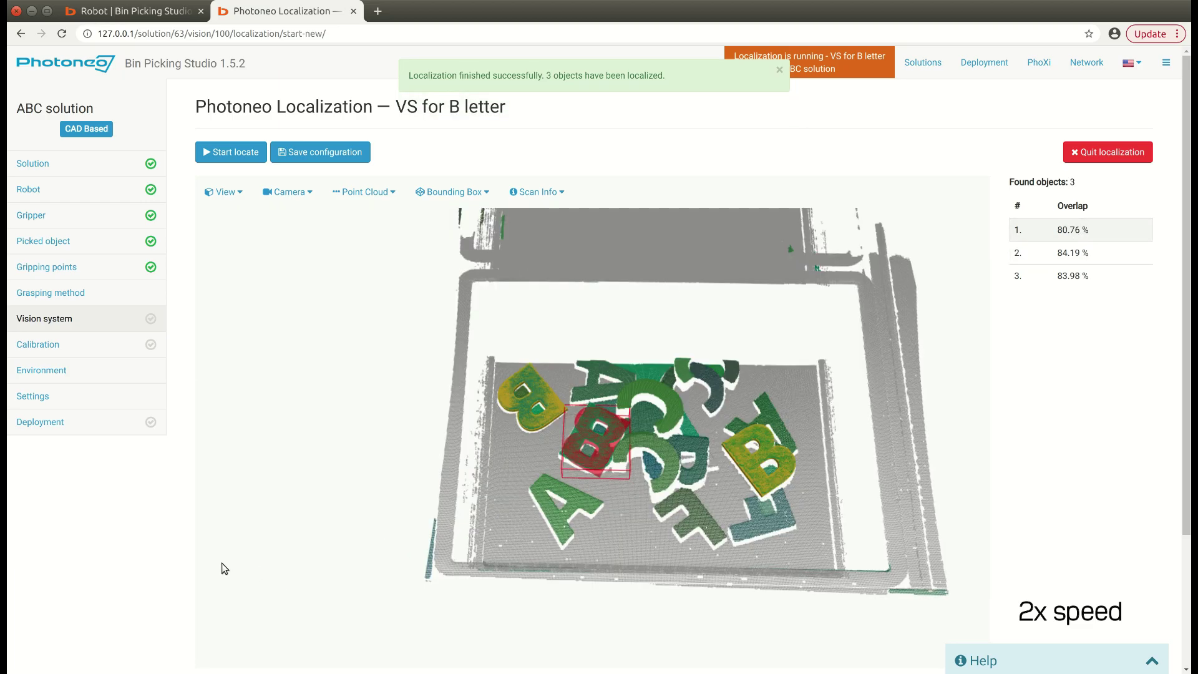
pyautogui.scroll(-5, 116, 552)
pyautogui.moveTo(467, 578); pyautogui.dragTo(391, 579)
pyautogui.write('82')
pyautogui.scroll(5, 85, 503)
pyautogui.scroll(1, 86, 503)
pyautogui.click(240, 152)
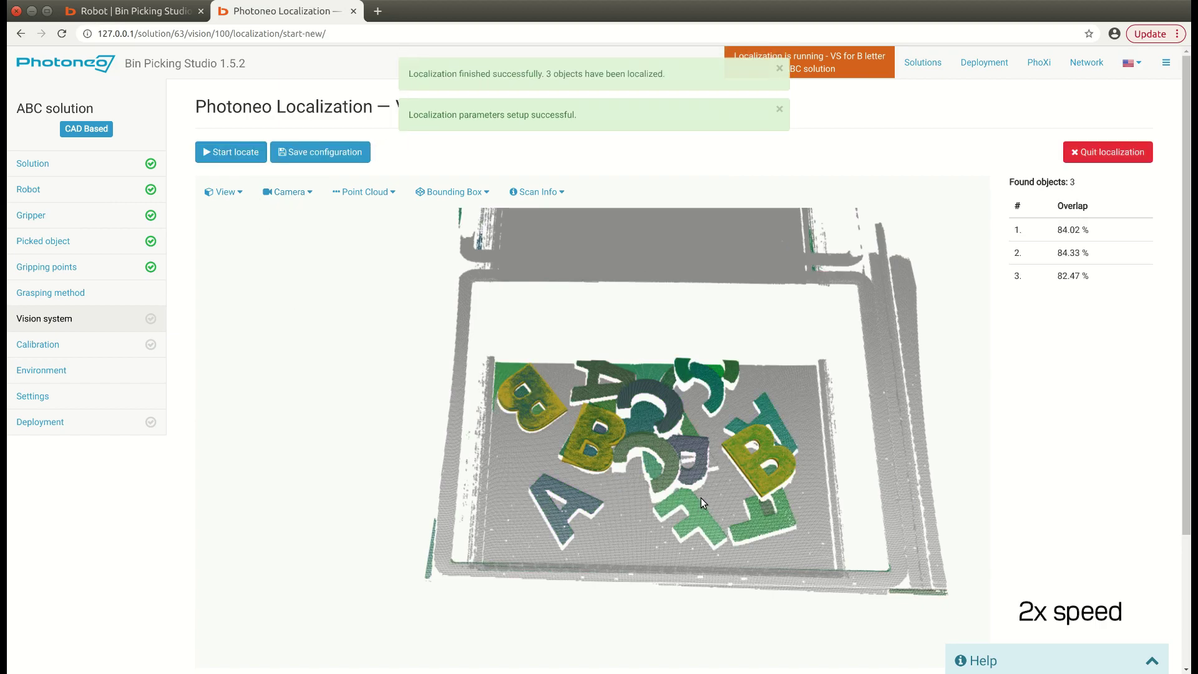
# Step: Save the B letter's localization configuration, quit the localization and return to the vision system overview
pyautogui.click(303, 151)
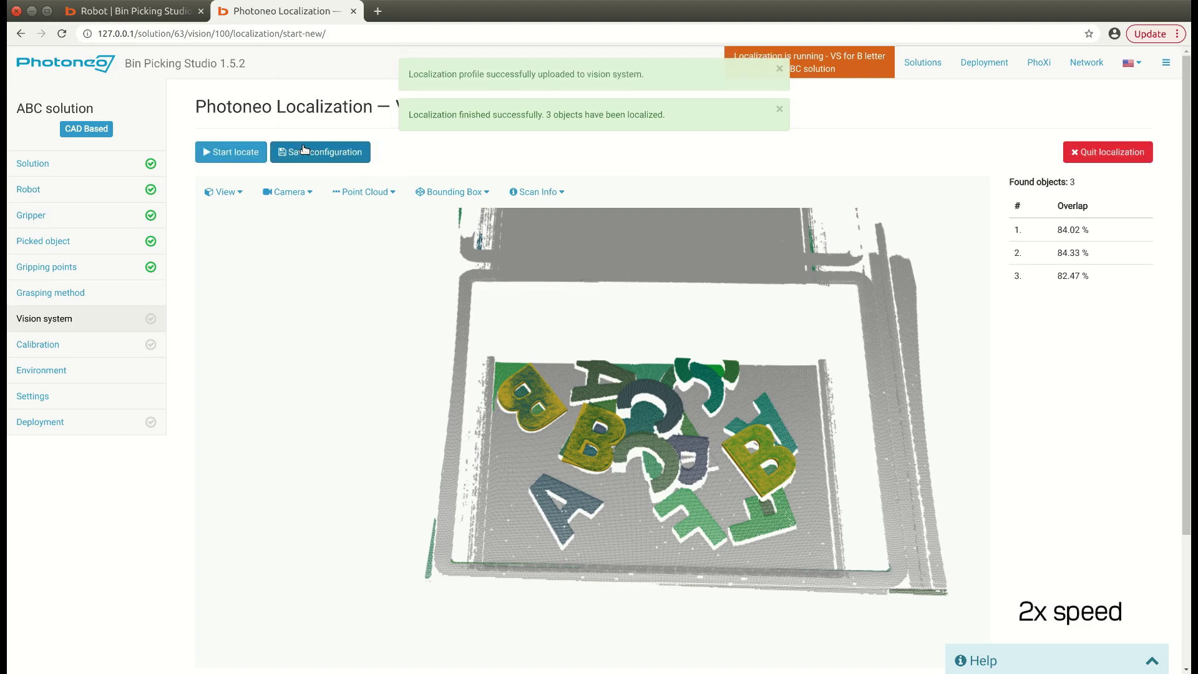
pyautogui.click(1101, 151)
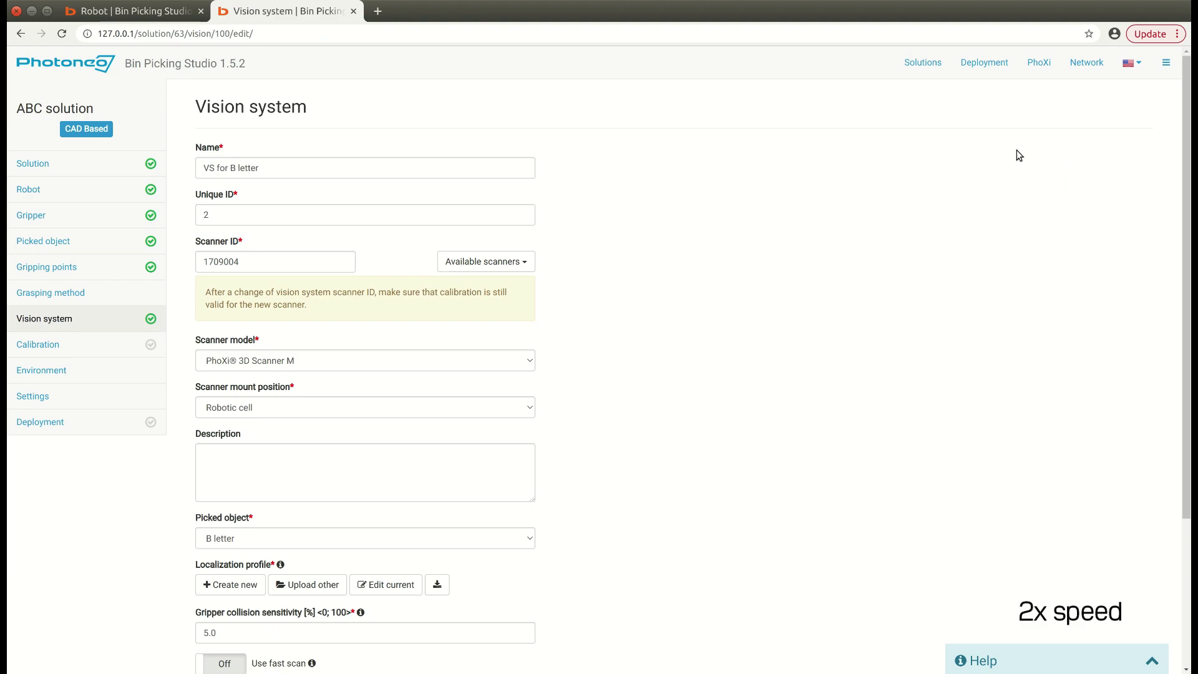
pyautogui.click(57, 320)
# Step: Add a third vision system with unique ID 3 and name it "VS for letter C"
pyautogui.click(373, 476)
pyautogui.click(260, 166)
pyautogui.write('VS for')
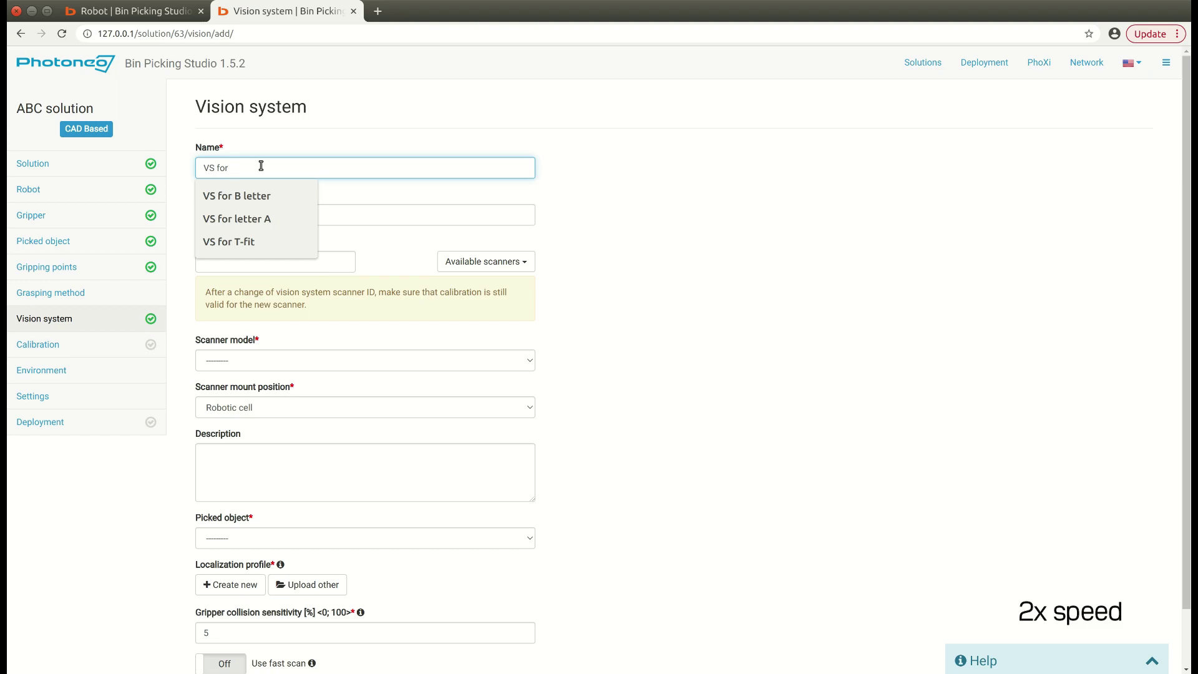
pyautogui.write(' letter C')
# Step: Set scanner ID 1709004, the scanner model and picked object C, and start a new localization profile
pyautogui.click(276, 259)
pyautogui.write('1709004')
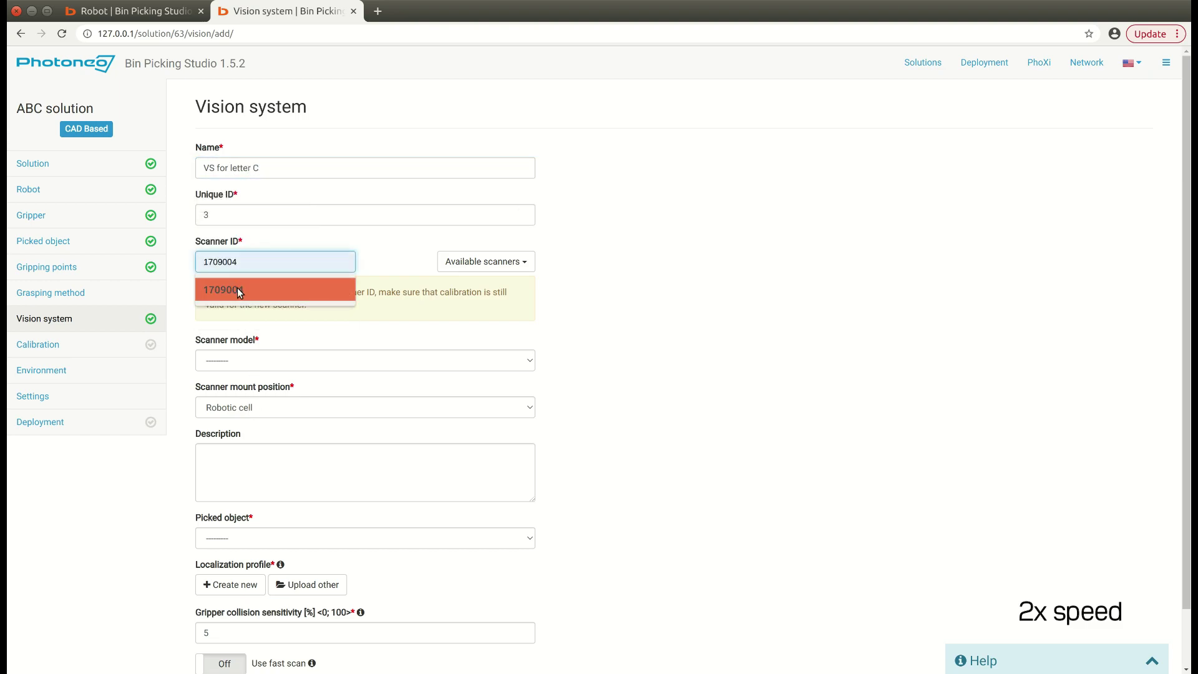
pyautogui.click(224, 290)
pyautogui.click(232, 360)
pyautogui.scroll(-2, 214, 475)
pyautogui.click(214, 476)
pyautogui.click(241, 526)
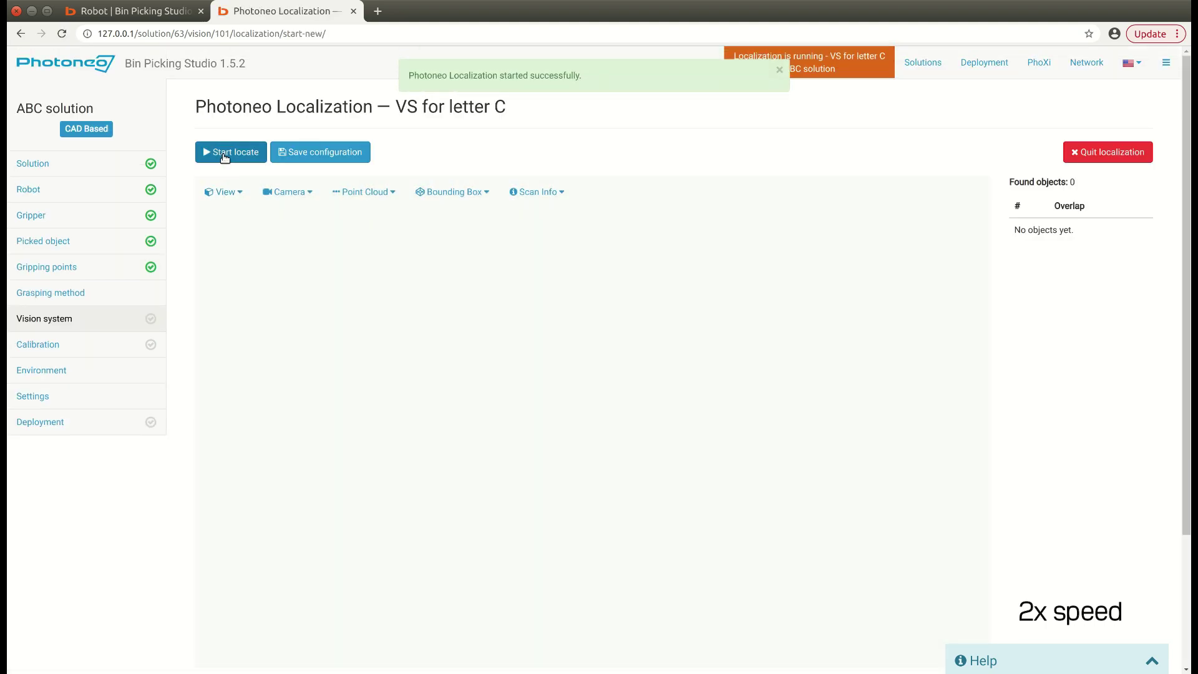
# Step: Locate the C letters, set the overlap to 80 % and rerun the localization
pyautogui.click(222, 154)
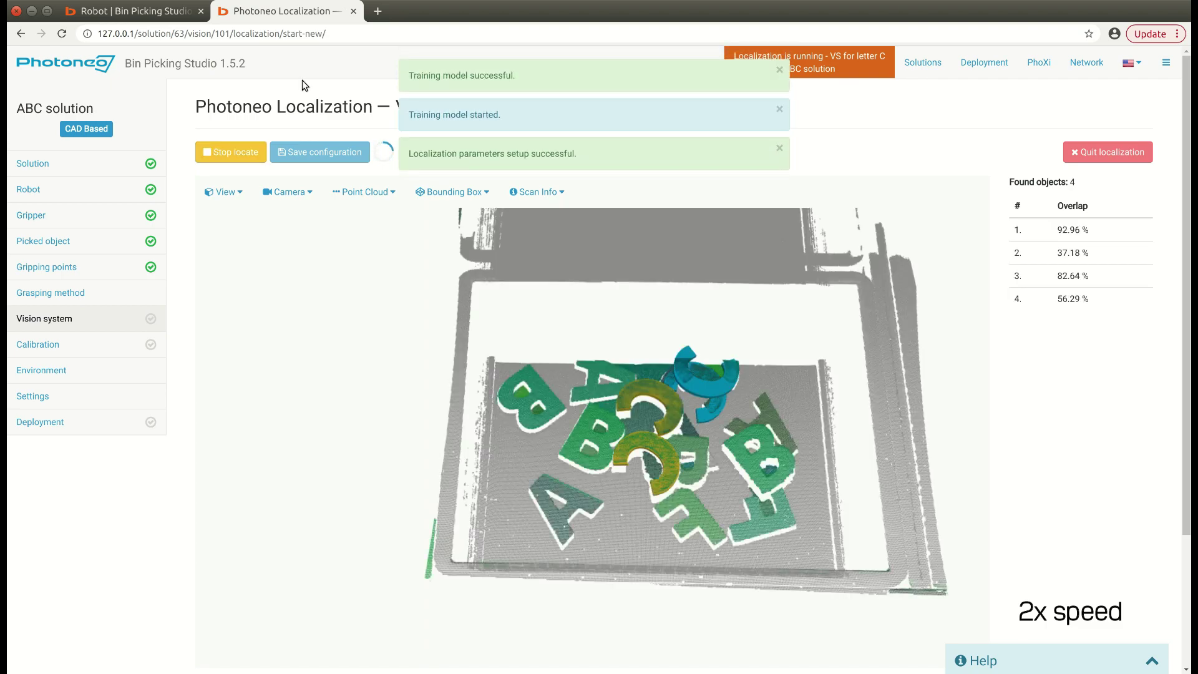
pyautogui.scroll(-5, 1021, 459)
pyautogui.moveTo(471, 576); pyautogui.dragTo(428, 569)
pyautogui.write('80')
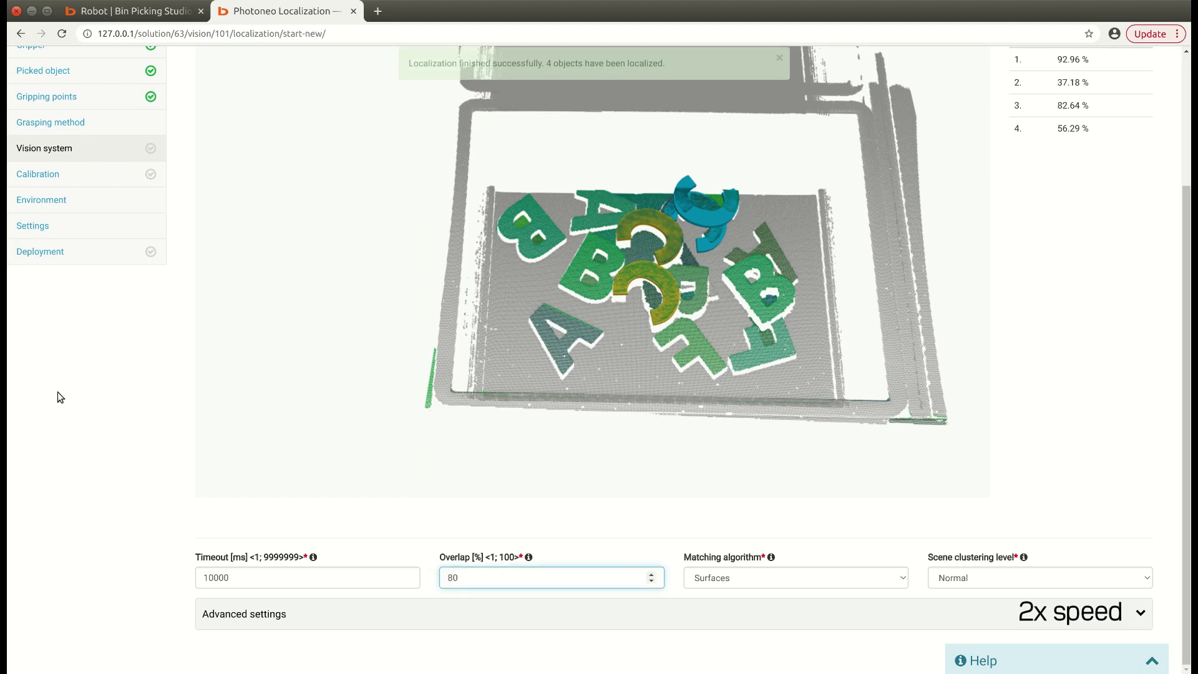
pyautogui.scroll(5, 58, 392)
pyautogui.click(234, 156)
pyautogui.click(235, 155)
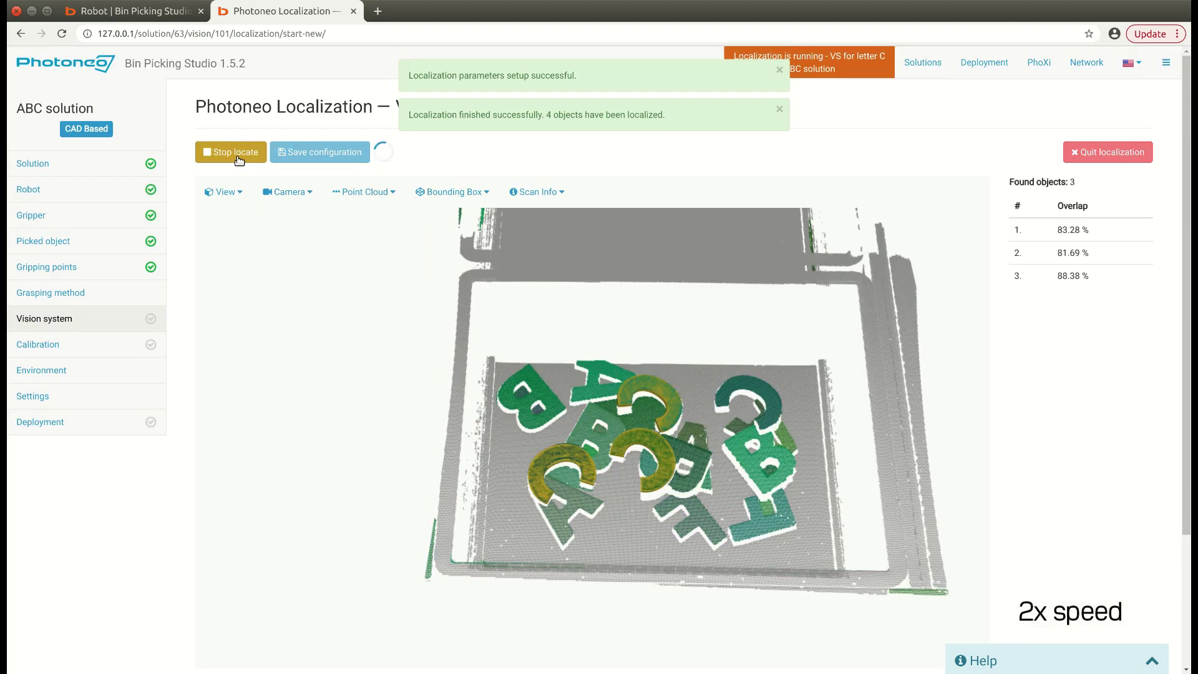
# Step: Set the localization timeout to 3000 ms and run the localization of the C letters again
pyautogui.scroll(-3, 177, 551)
pyautogui.moveTo(248, 577); pyautogui.dragTo(53, 564)
pyautogui.write('3000')
pyautogui.scroll(5, 92, 565)
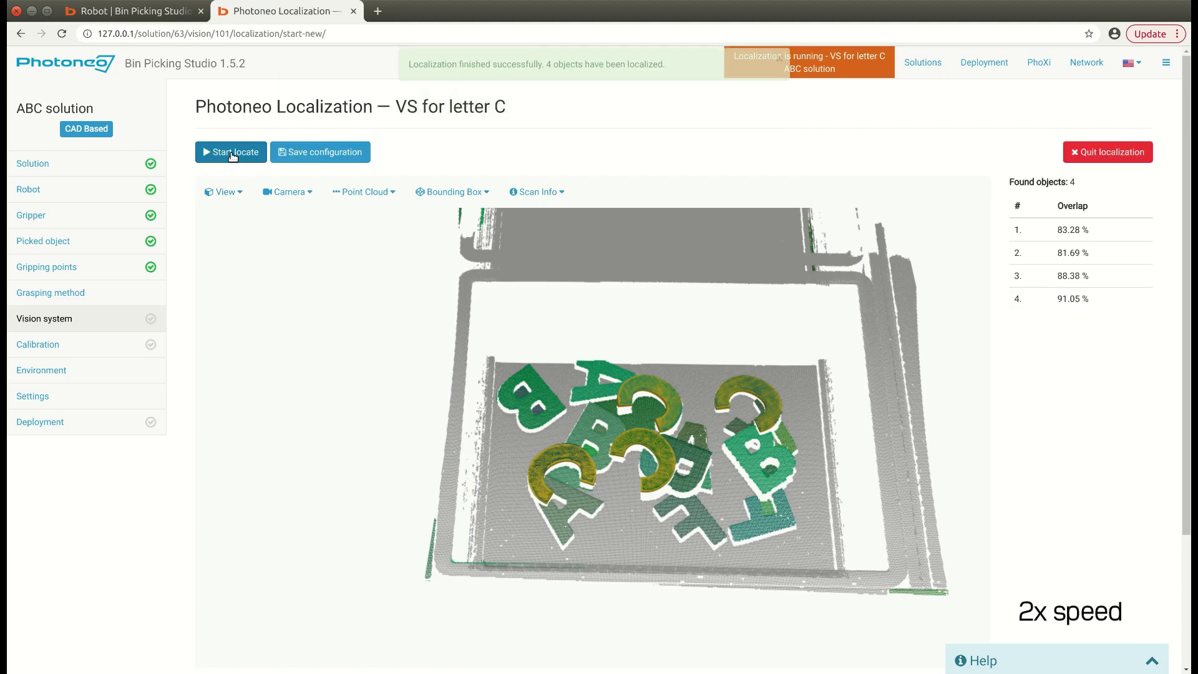
pyautogui.click(233, 155)
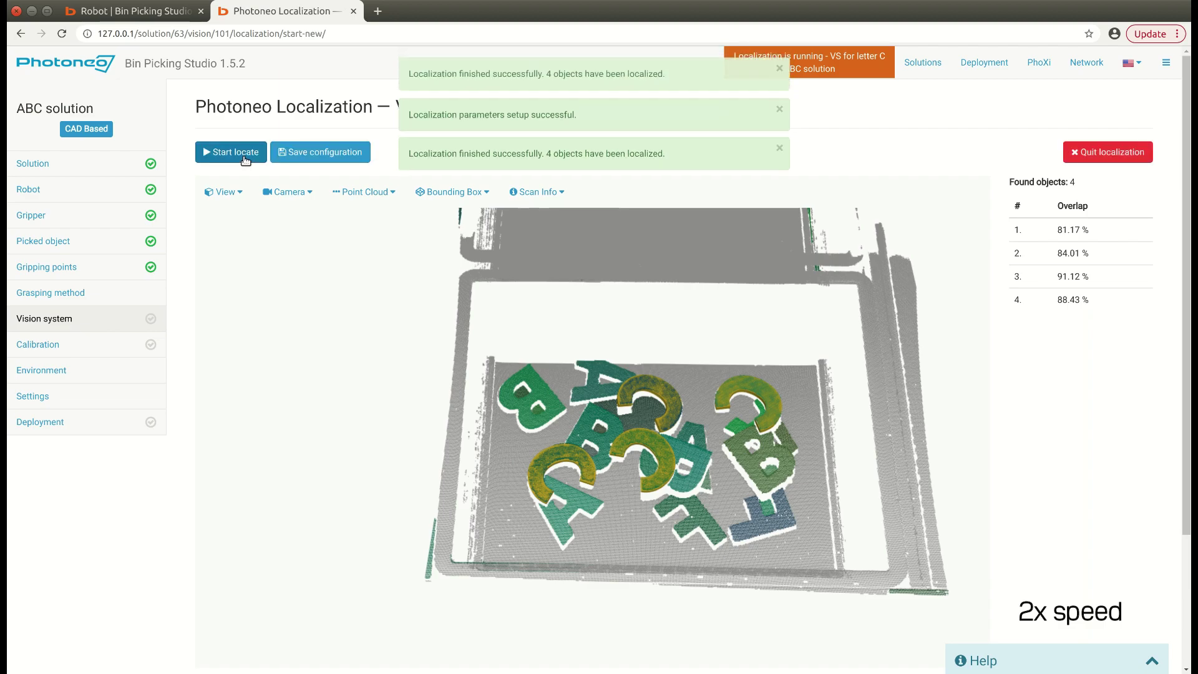
# Step: Save the letter C localization configuration, quit the localization, and save the vision system before returning to the overview
pyautogui.click(302, 153)
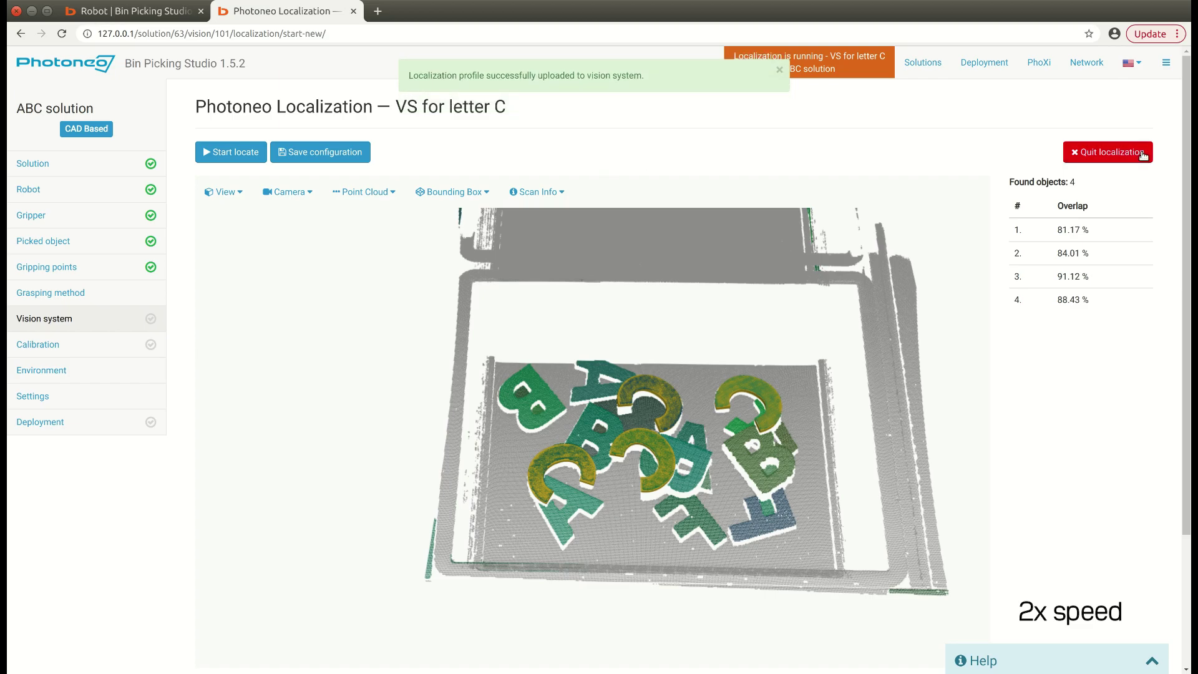
pyautogui.click(1142, 152)
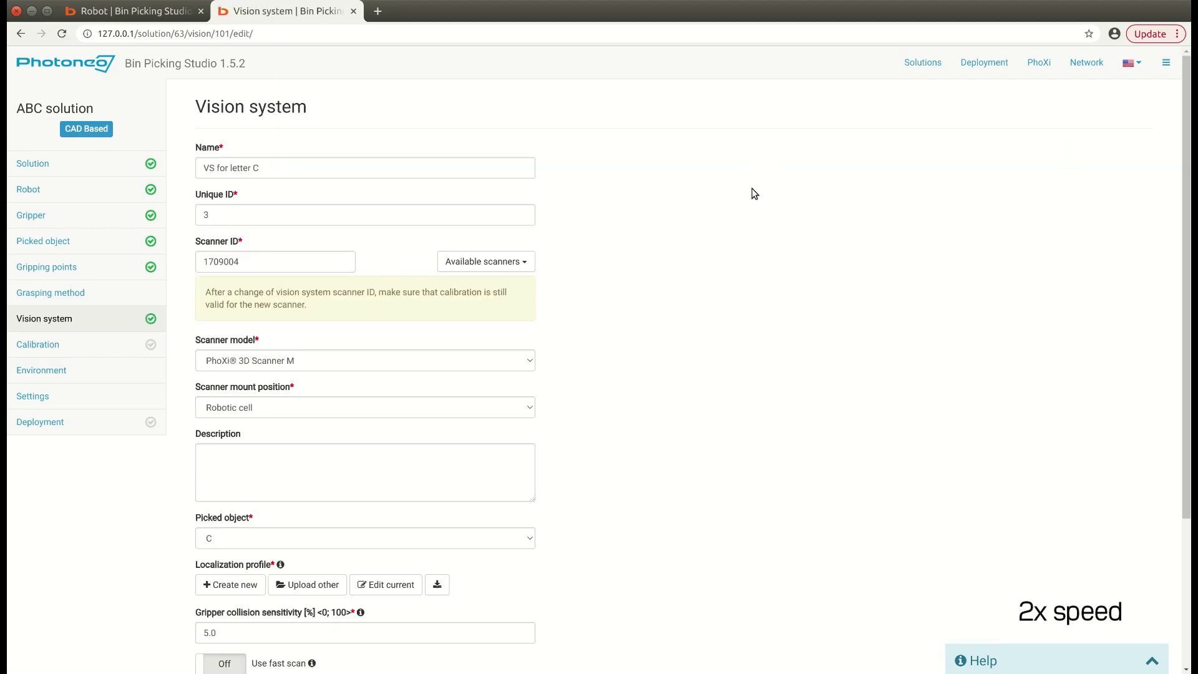
pyautogui.scroll(-3, 753, 194)
pyautogui.click(217, 632)
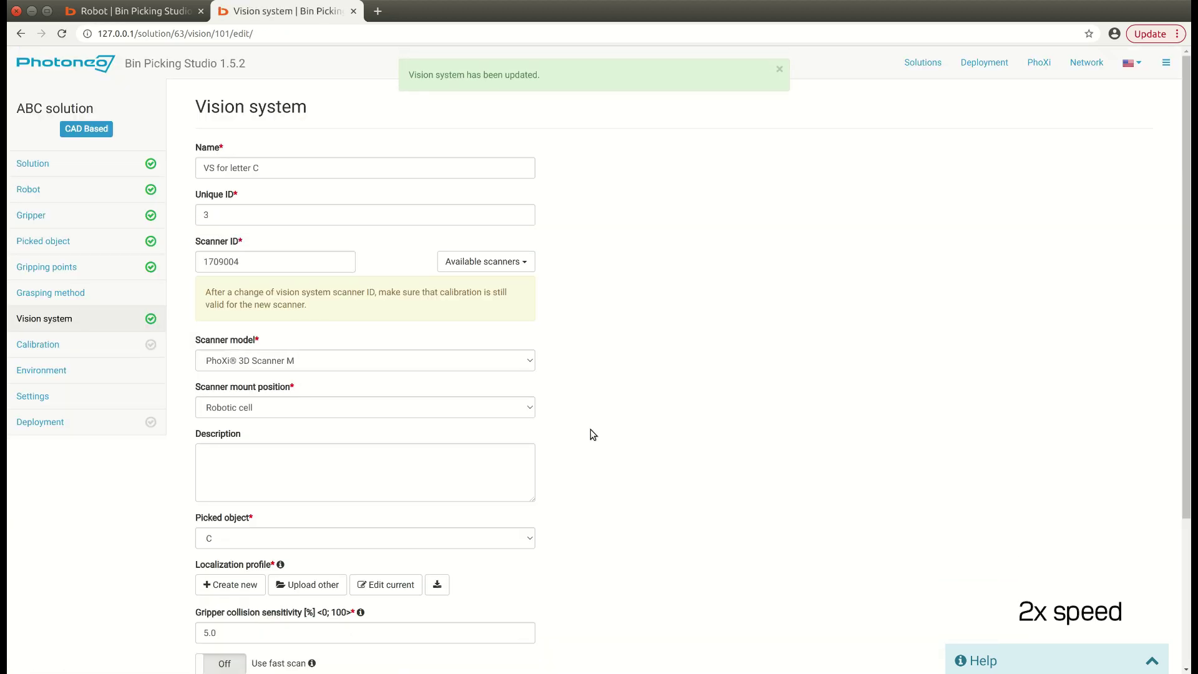
pyautogui.click(65, 324)
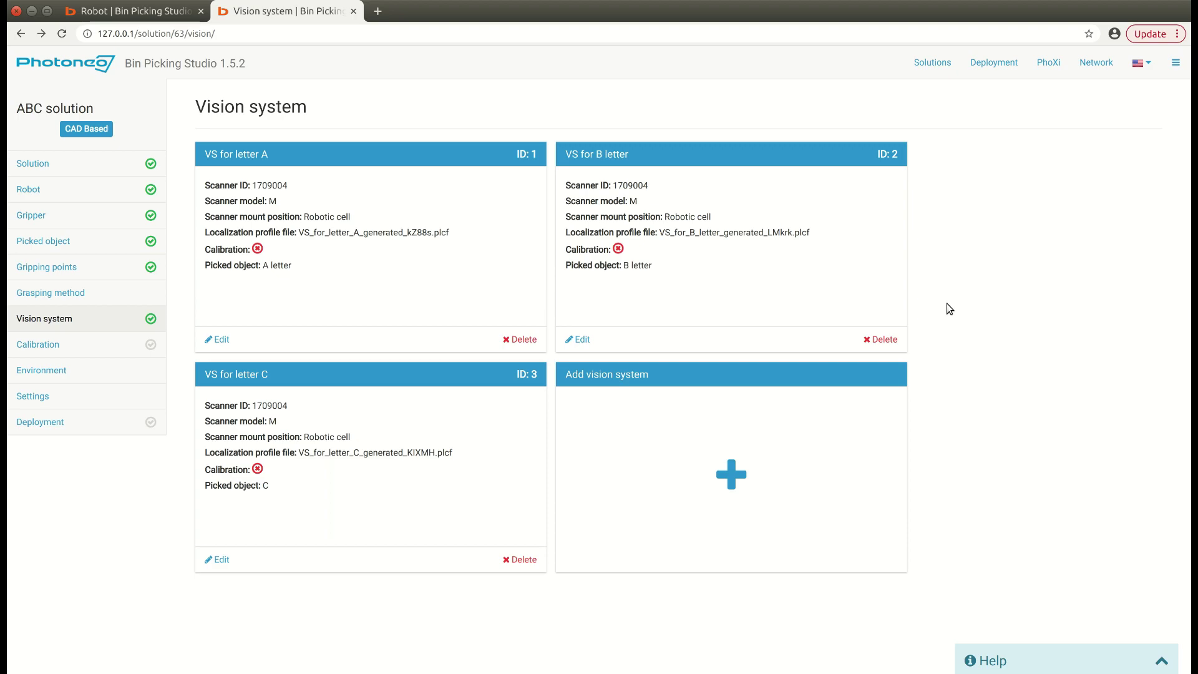
# Step: Duplicate the ABC solution under the name "DEF solution"
pyautogui.click(930, 64)
pyautogui.click(997, 226)
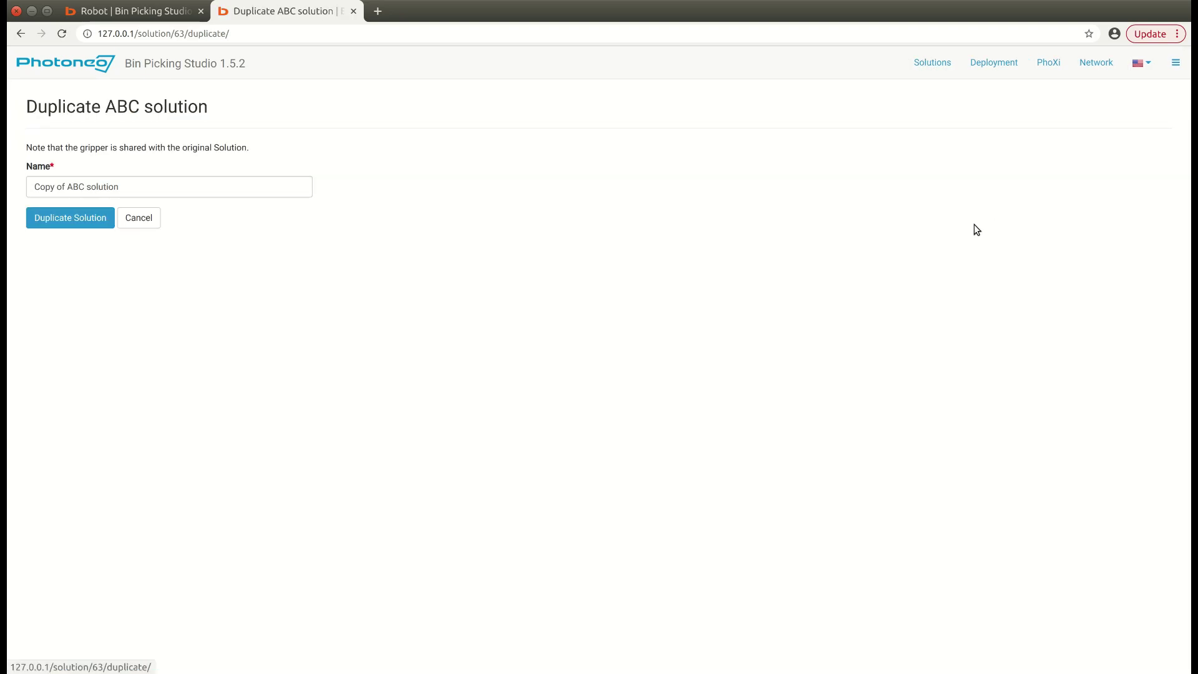
pyautogui.moveTo(70, 187); pyautogui.dragTo(32, 186)
pyautogui.press('Delete')
pyautogui.press('Delete')
pyautogui.press('Delete')
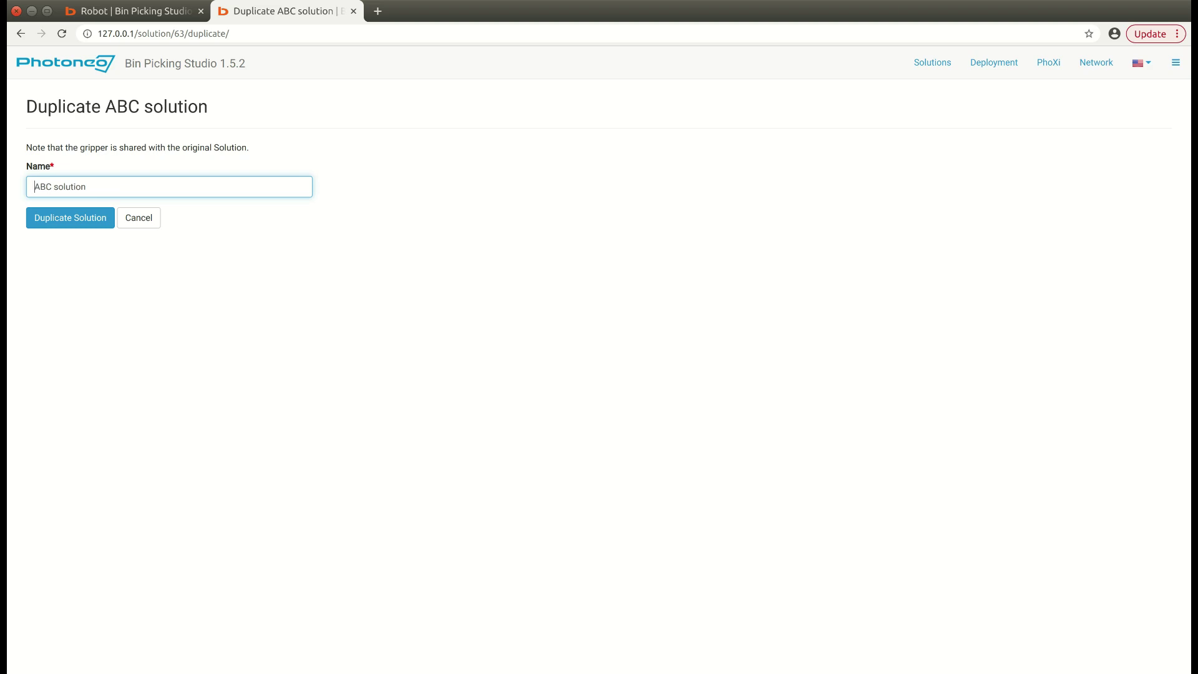
pyautogui.write('DEF')
pyautogui.click(72, 218)
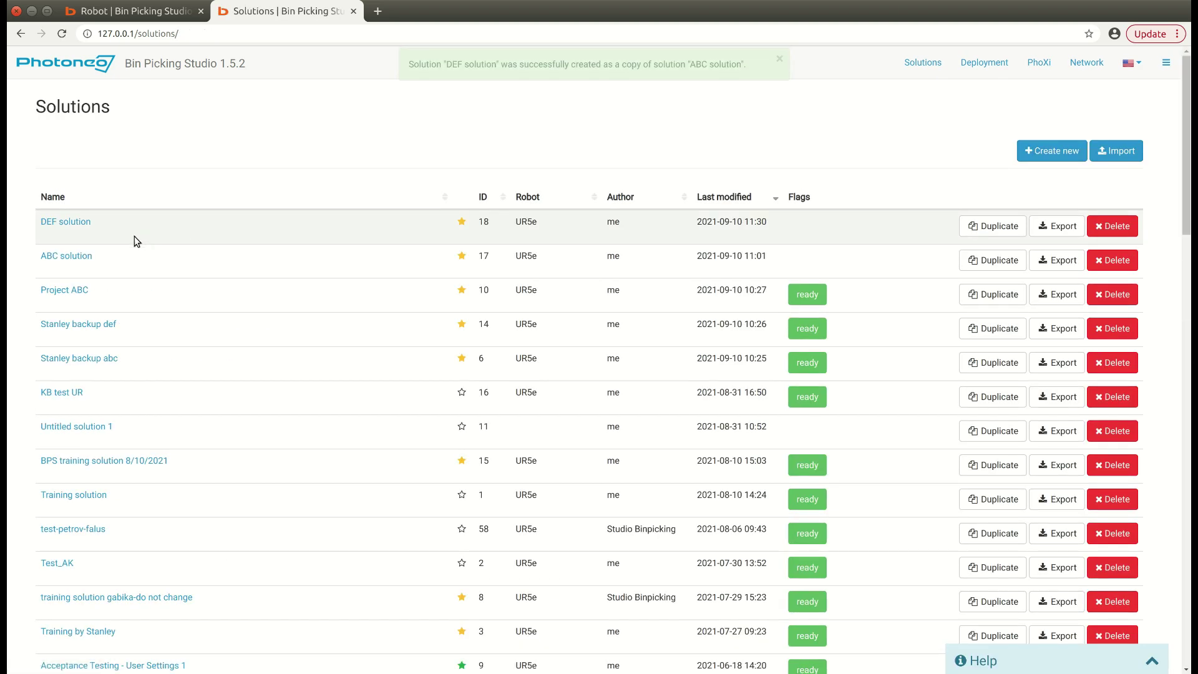
# Step: Open the DEF solution and delete its vision systems for the letters A, B and C
pyautogui.click(65, 222)
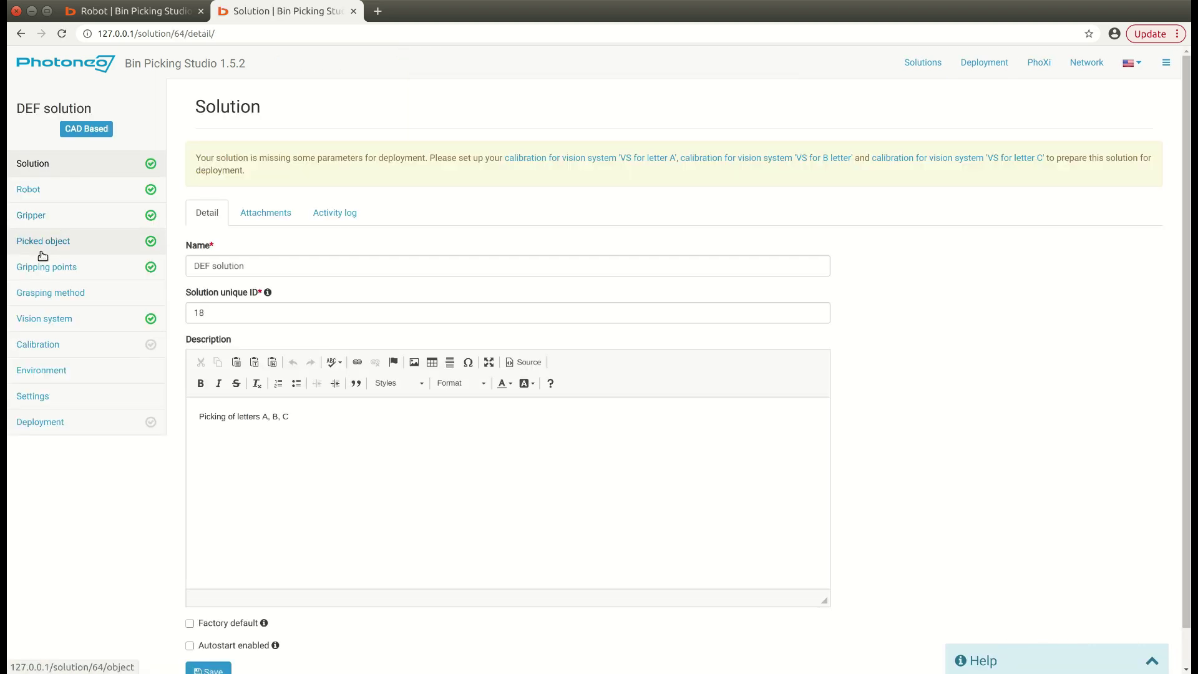
pyautogui.click(45, 318)
pyautogui.click(520, 340)
pyautogui.click(665, 179)
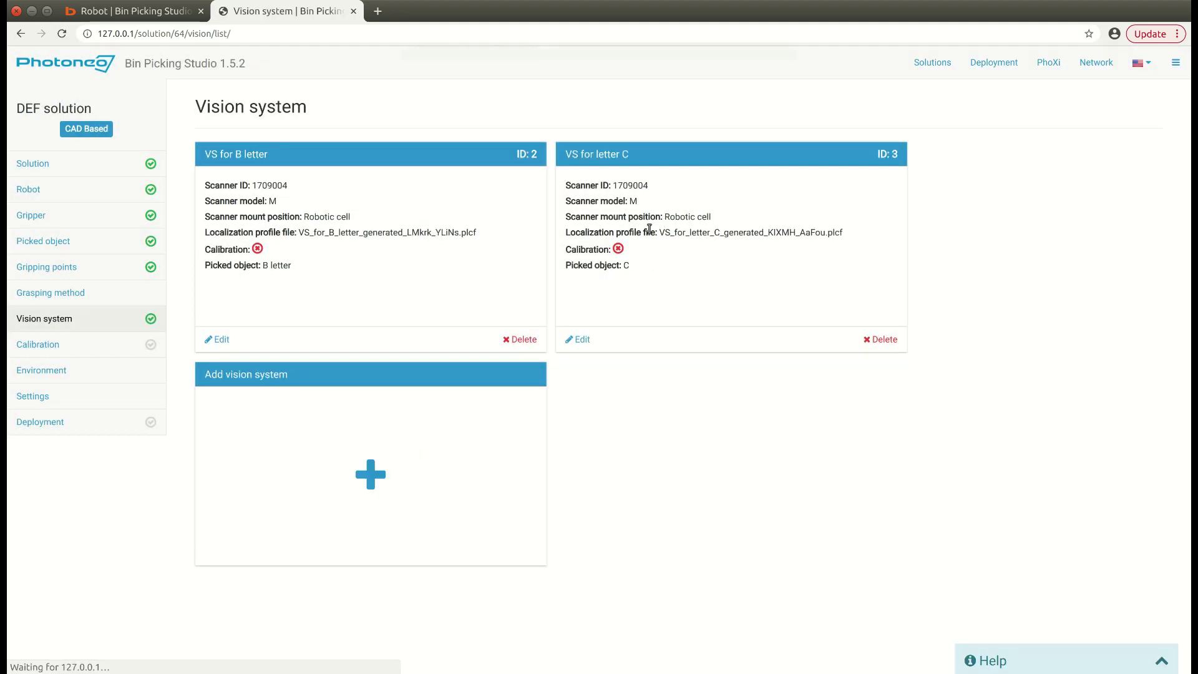
pyautogui.click(533, 341)
pyautogui.click(686, 177)
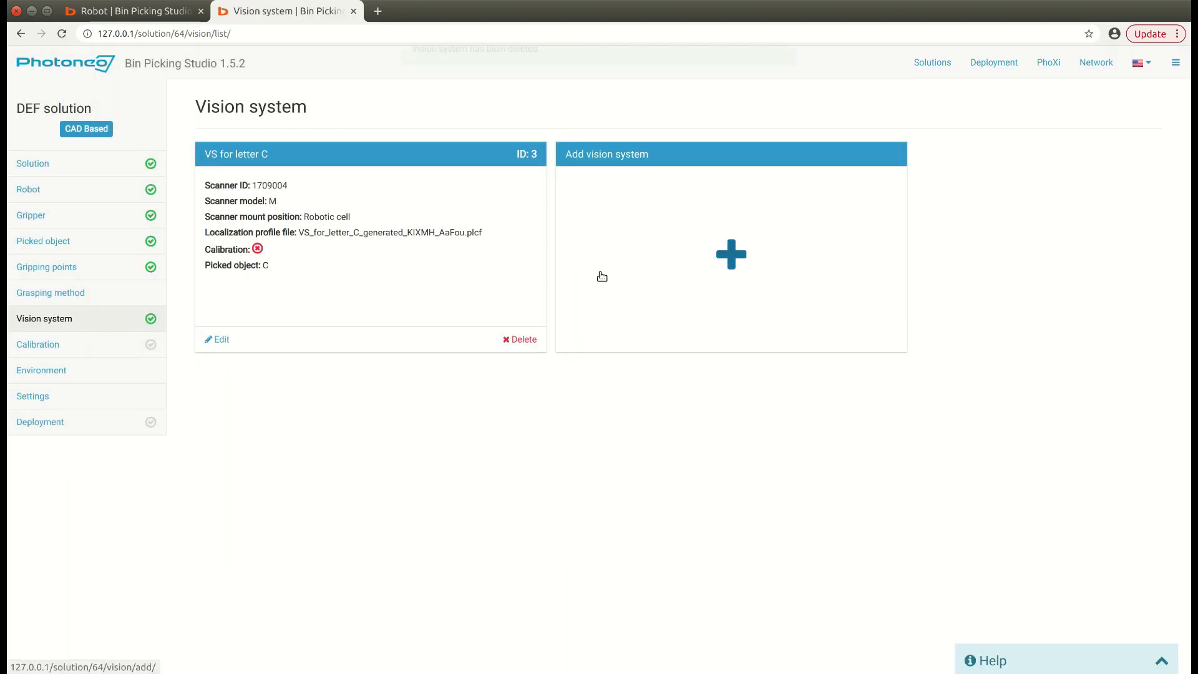
pyautogui.click(524, 340)
pyautogui.click(670, 173)
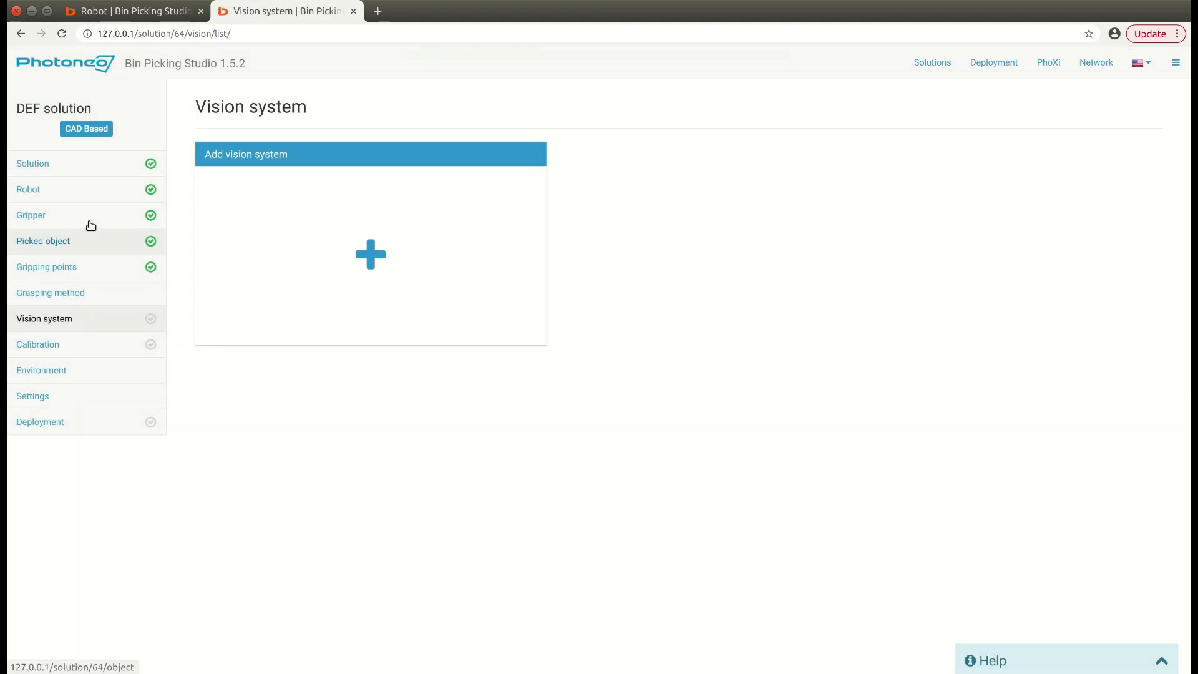
# Step: Delete the picked objects A letter, B letter and C from the DEF solution
pyautogui.click(45, 267)
pyautogui.click(46, 244)
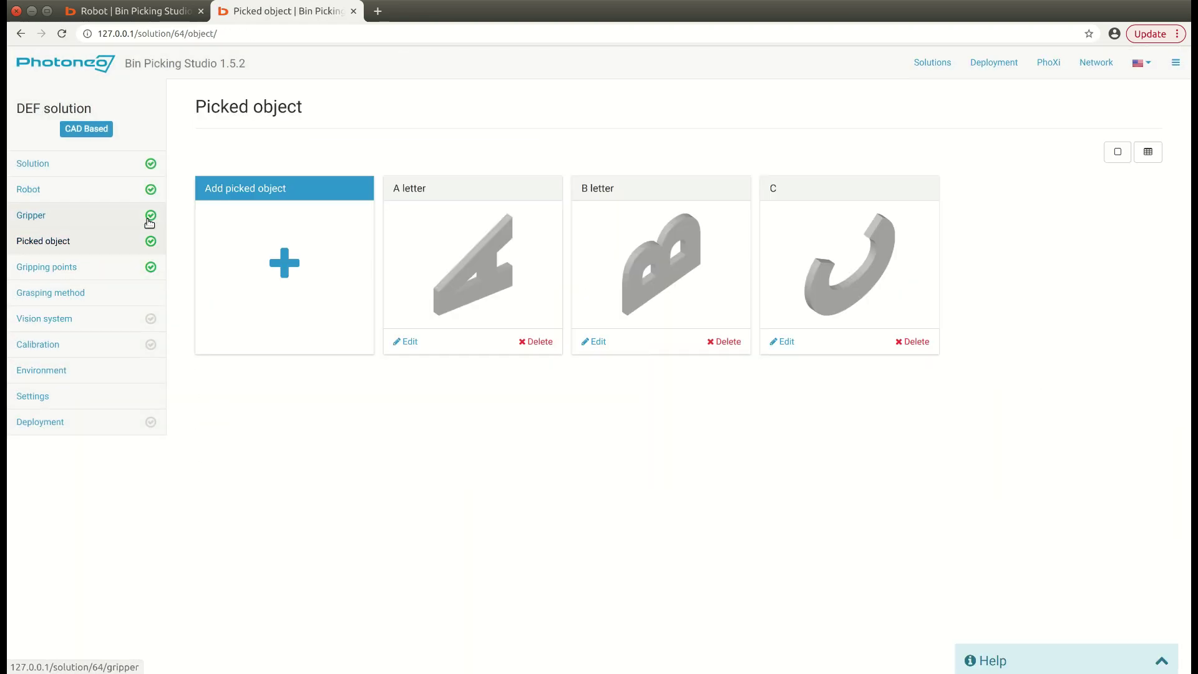
pyautogui.click(531, 341)
pyautogui.click(672, 178)
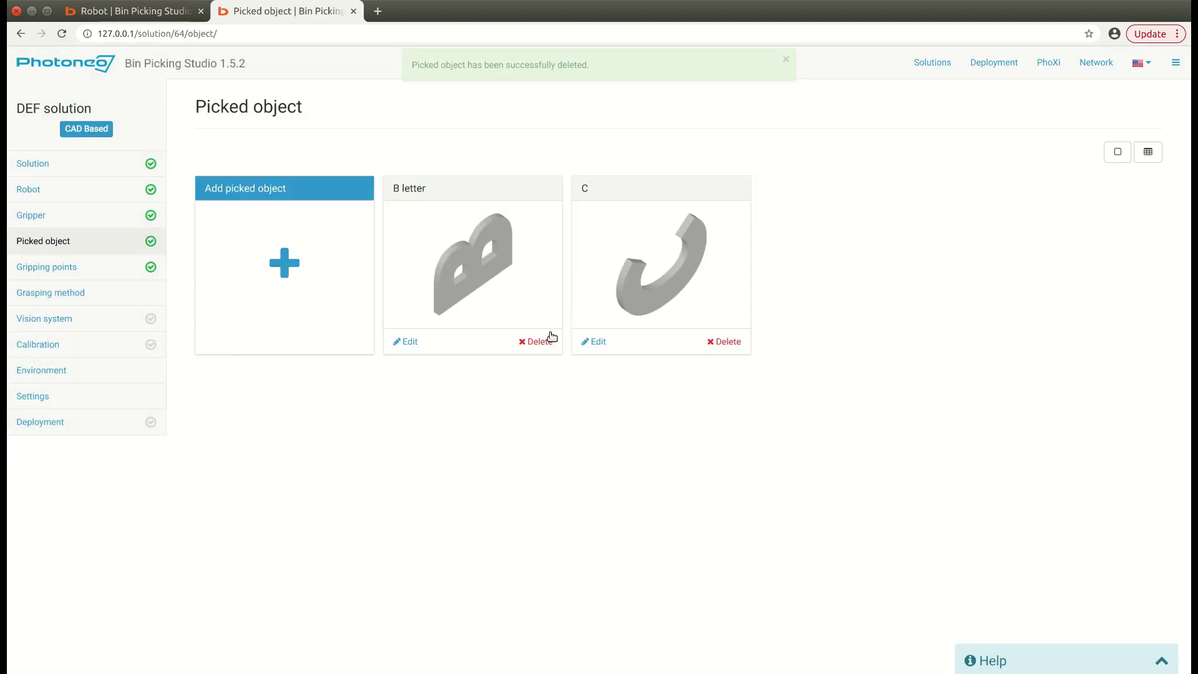
pyautogui.click(539, 341)
pyautogui.click(672, 179)
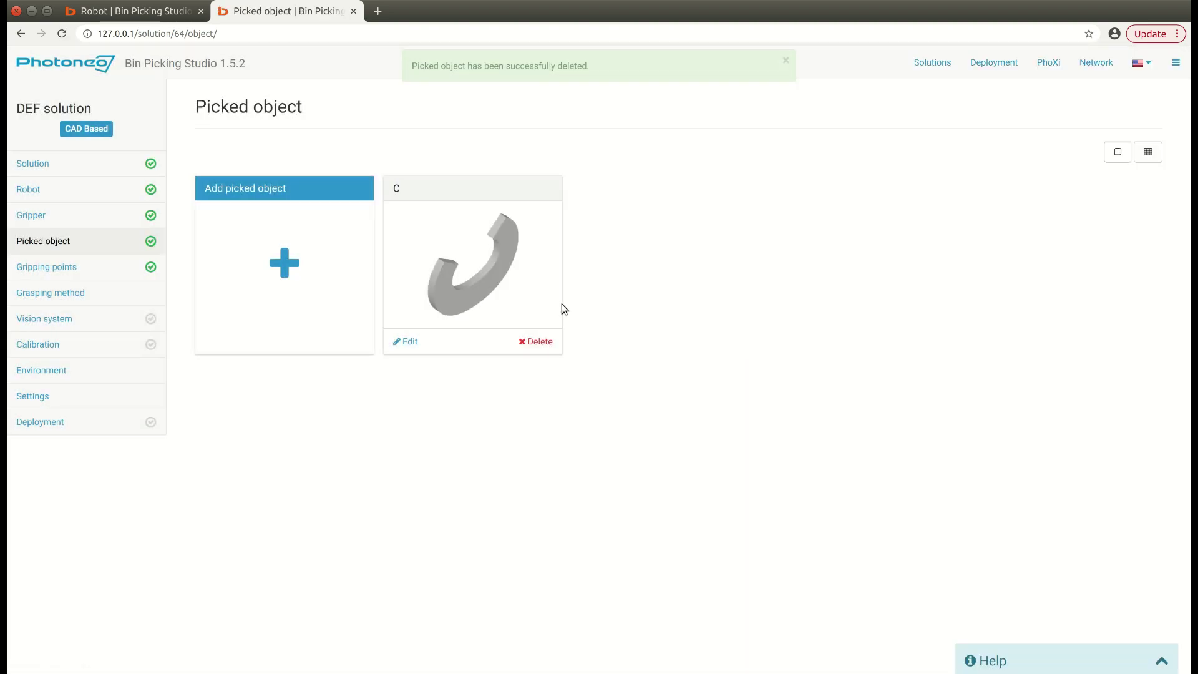
pyautogui.click(548, 344)
pyautogui.click(672, 178)
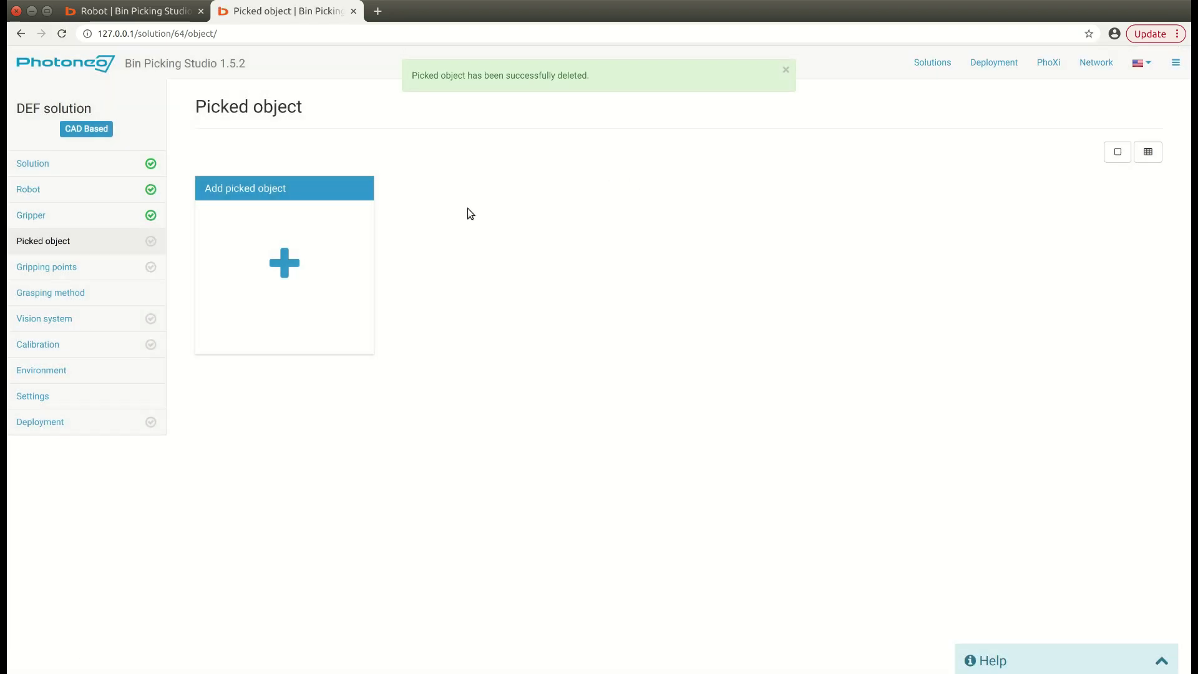
# Step: Add a picked object named "D letter" with the CAD file D.stl and save it
pyautogui.click(279, 267)
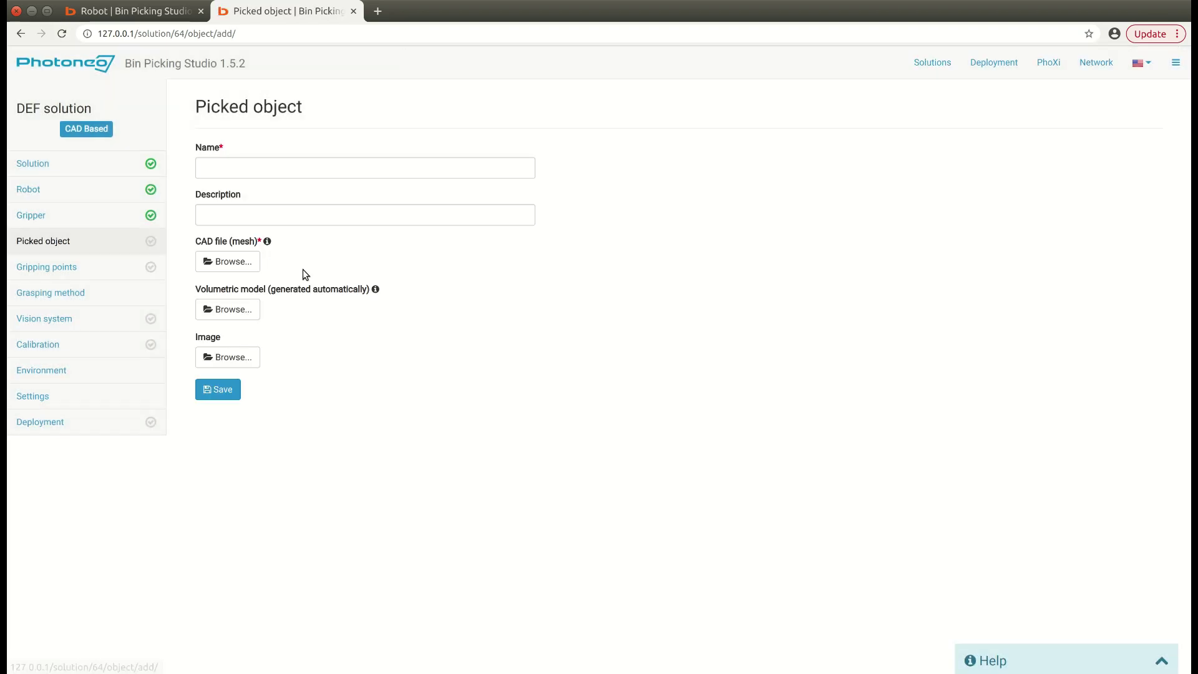
pyautogui.click(270, 167)
pyautogui.write('D letter')
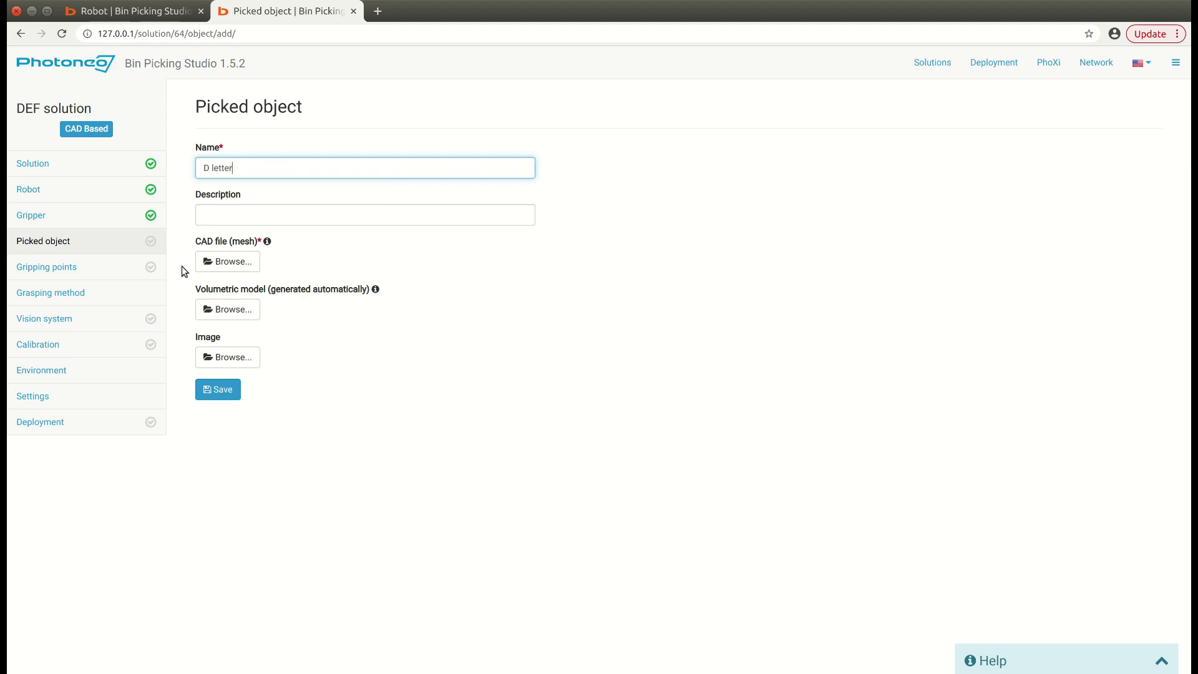
pyautogui.click(228, 261)
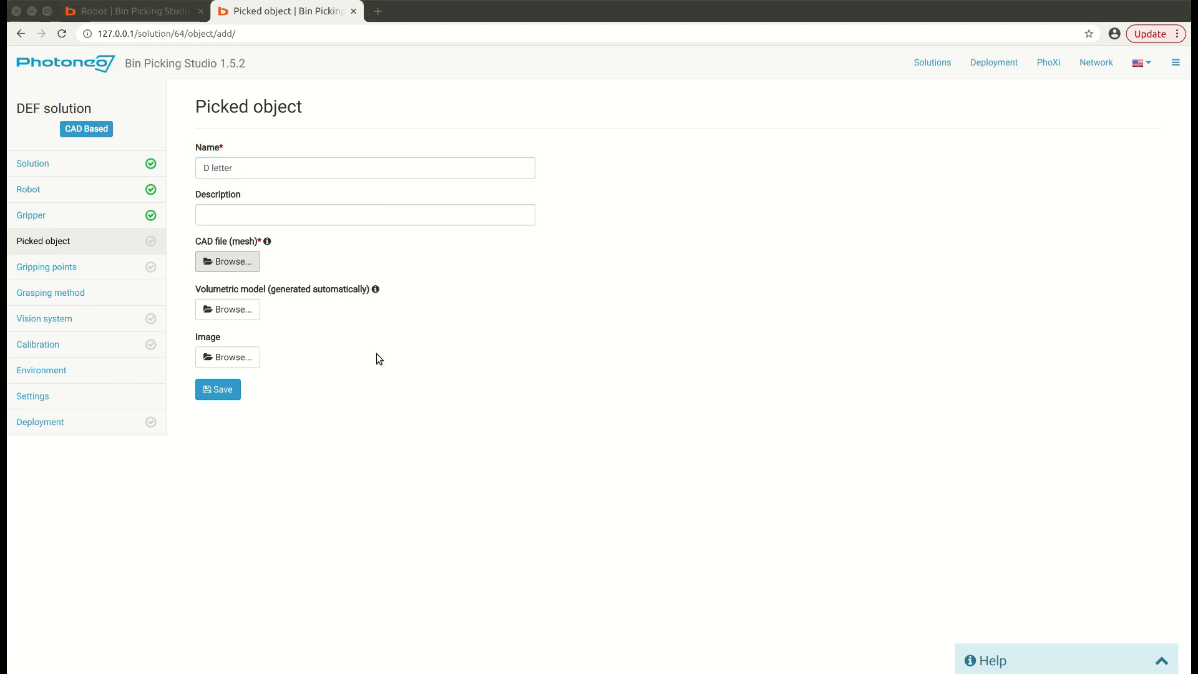
pyautogui.doubleClick(431, 193)
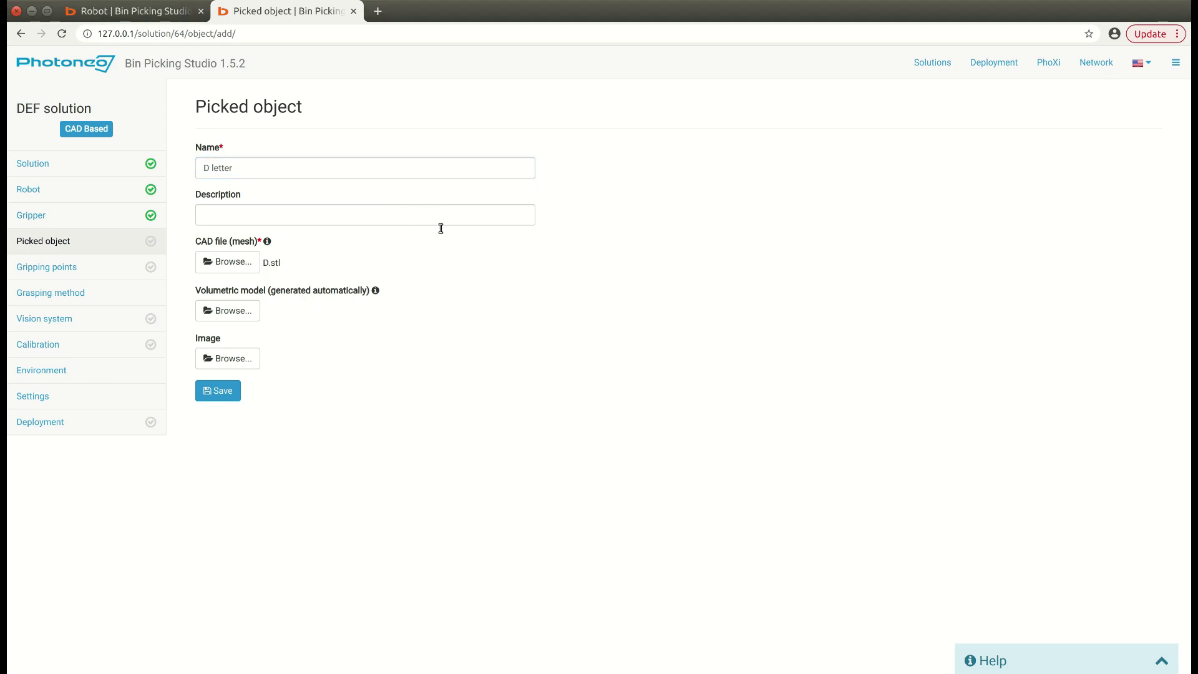
pyautogui.click(235, 391)
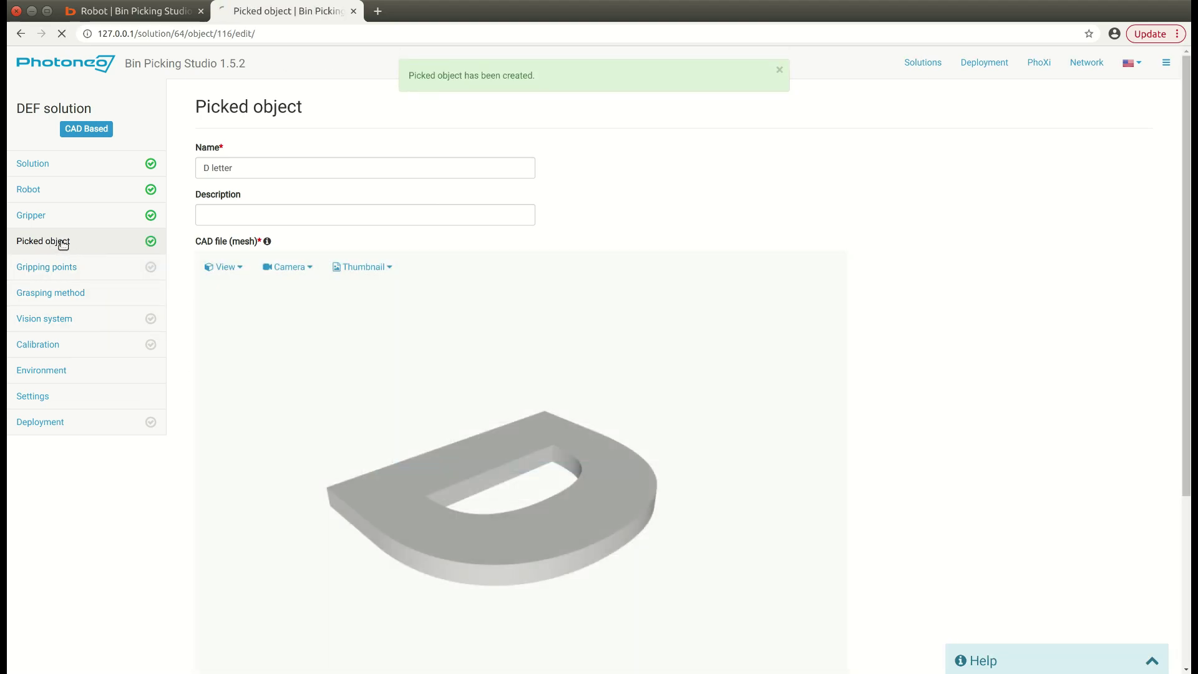
# Step: Add a picked object named "E letter" with its CAD mesh file and save it
pyautogui.click(297, 269)
pyautogui.click(267, 167)
pyautogui.write('E letter')
pyautogui.click(232, 262)
pyautogui.doubleClick(312, 194)
pyautogui.click(224, 395)
# Step: Add a picked object named "F letter" with its CAD mesh file and save it
pyautogui.click(54, 244)
pyautogui.click(283, 249)
pyautogui.click(243, 159)
pyautogui.write('F')
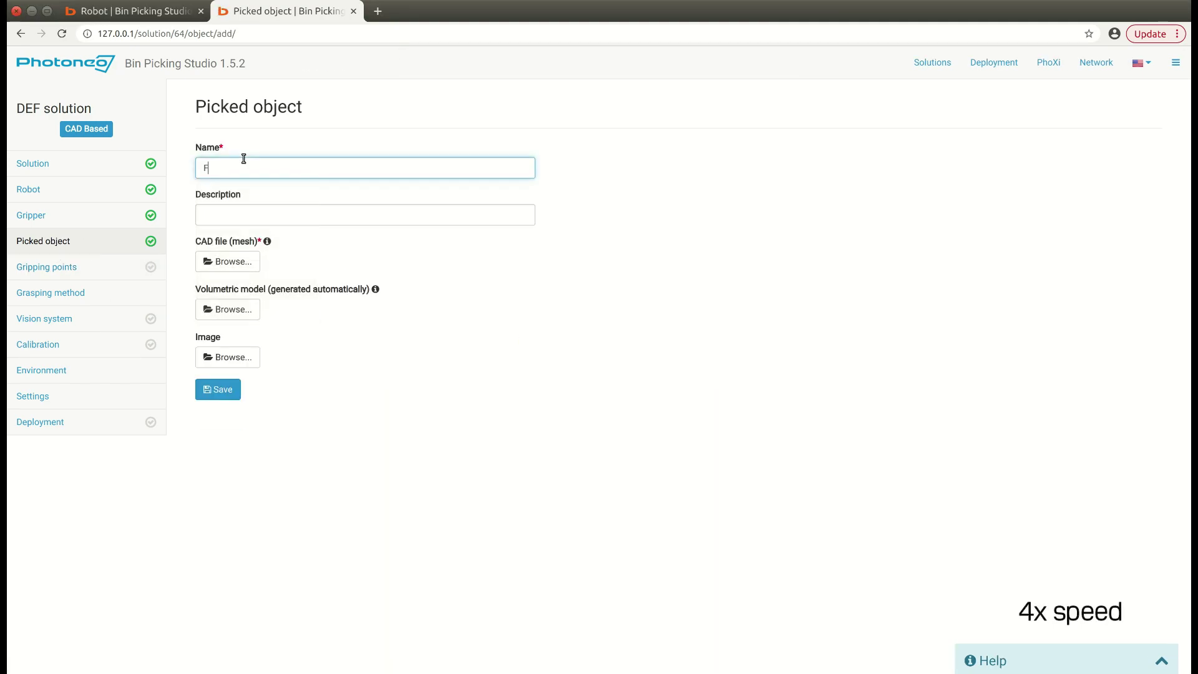
pyautogui.click(231, 261)
pyautogui.doubleClick(450, 216)
pyautogui.click(206, 389)
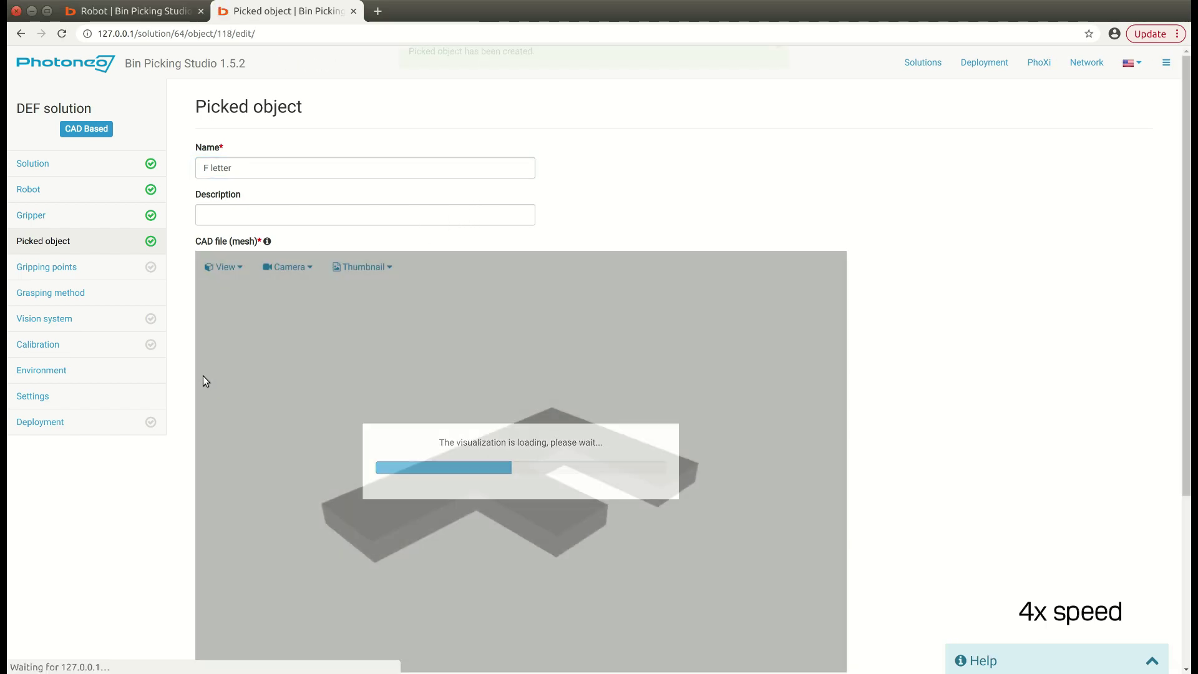
# Step: Create a gripping point for the D letter, set Rotation X to 180°, position it on the letter's straight stem and save
pyautogui.click(72, 267)
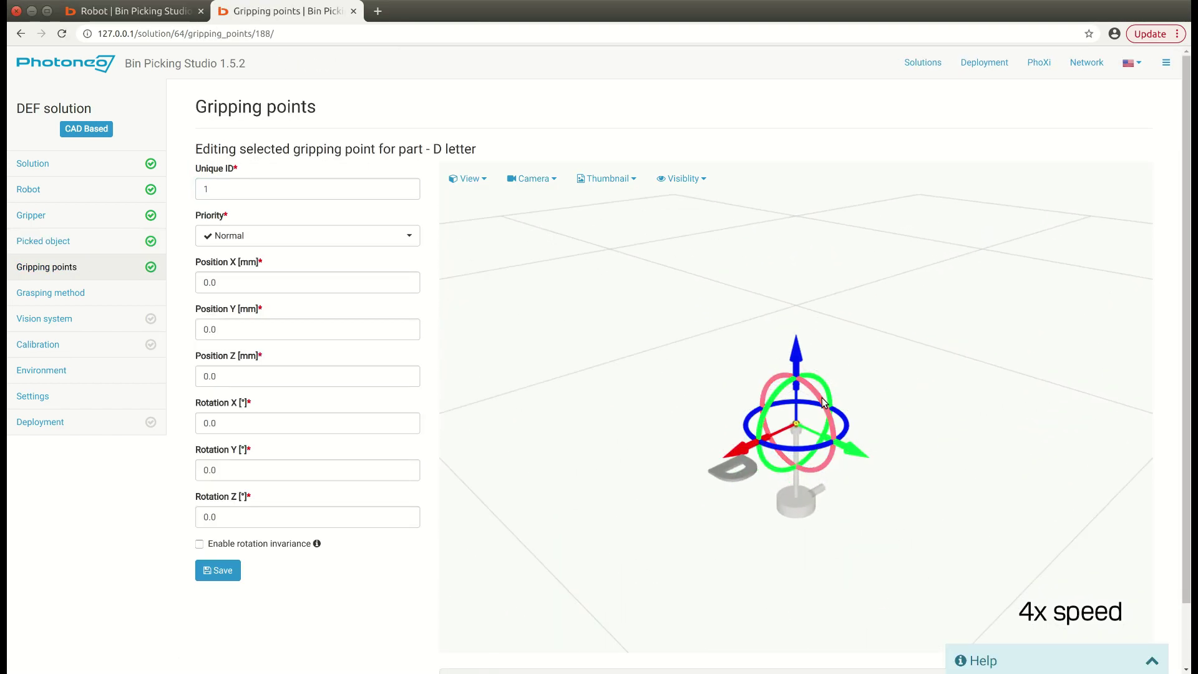
pyautogui.moveTo(821, 398); pyautogui.dragTo(772, 451)
pyautogui.moveTo(250, 423); pyautogui.dragTo(165, 423)
pyautogui.write('180')
pyautogui.moveTo(735, 450); pyautogui.dragTo(659, 486)
pyautogui.moveTo(725, 518); pyautogui.dragTo(725, 514)
pyautogui.moveTo(670, 435); pyautogui.dragTo(685, 439)
pyautogui.scroll(15, 783, 511)
pyautogui.moveTo(783, 511); pyautogui.dragTo(939, 406, button='right')
pyautogui.moveTo(742, 487); pyautogui.dragTo(735, 512)
pyautogui.moveTo(677, 463); pyautogui.dragTo(650, 490)
pyautogui.click(218, 571)
# Step: Create gripping point 2 for the E letter, set Rotation X to 180°, position it on the letter and save
pyautogui.click(66, 269)
pyautogui.click(469, 189)
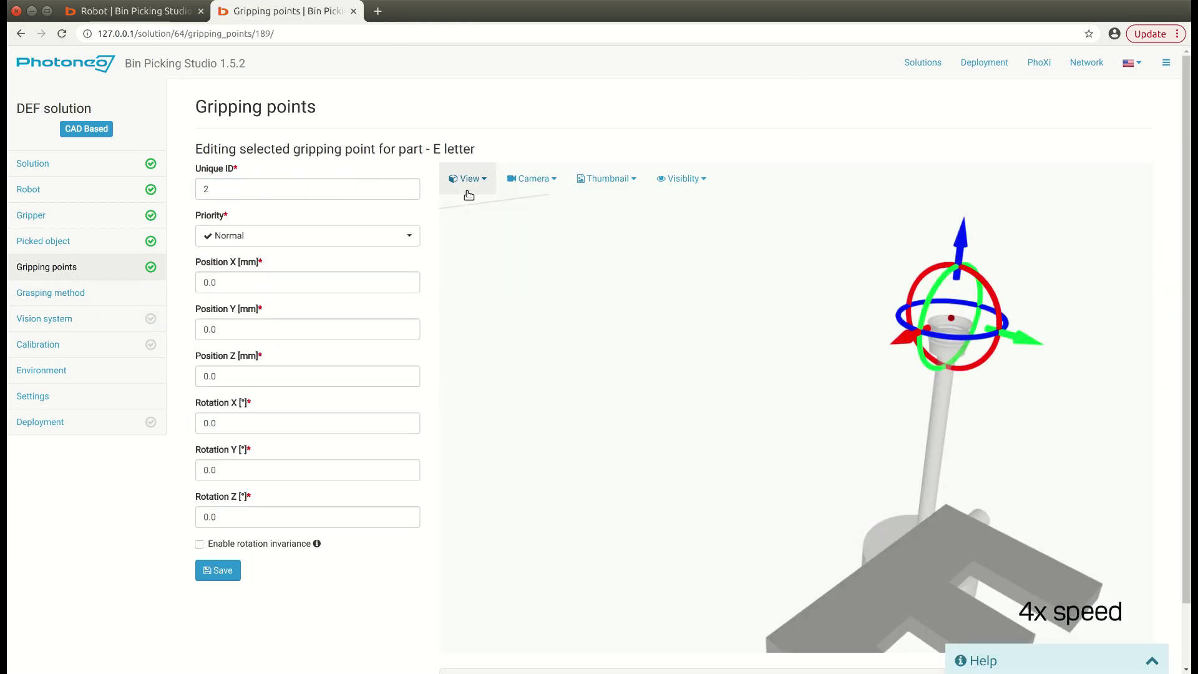
pyautogui.press('Home')
pyautogui.write('18')
pyautogui.moveTo(772, 287); pyautogui.dragTo(460, 374)
pyautogui.moveTo(513, 332); pyautogui.dragTo(669, 422)
pyautogui.moveTo(762, 511); pyautogui.dragTo(560, 508)
pyautogui.click(218, 570)
# Step: Add a new gripping point with unique ID 3 for the F letter
pyautogui.click(48, 267)
pyautogui.click(250, 188)
pyautogui.click(243, 237)
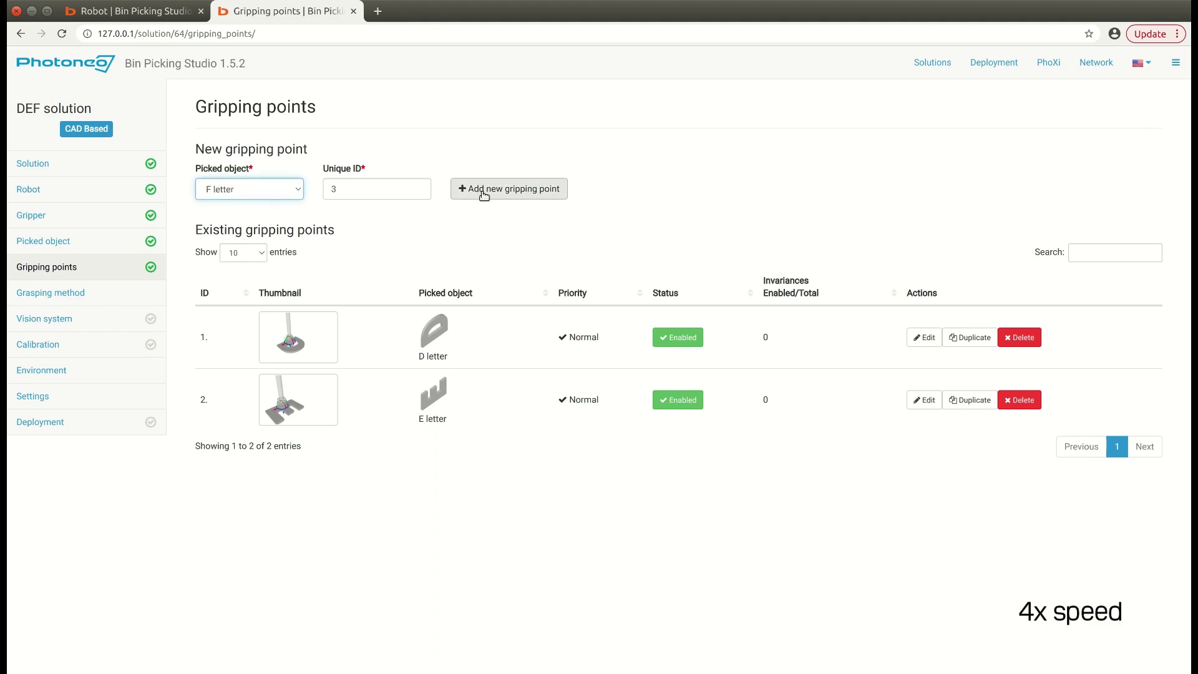
pyautogui.click(486, 196)
# Step: Set the F letter gripping point's Rotation X to 180°, place it at about X 181, Y 173, Z 5 mm and save
pyautogui.click(274, 414)
pyautogui.press('BackSpace')
pyautogui.press('BackSpace')
pyautogui.press('BackSpace')
pyautogui.write('180')
pyautogui.moveTo(626, 396); pyautogui.dragTo(791, 523)
pyautogui.moveTo(730, 474); pyautogui.dragTo(712, 479)
pyautogui.moveTo(704, 499); pyautogui.dragTo(410, 559)
pyautogui.scroll(4, 717, 483)
pyautogui.click(218, 570)
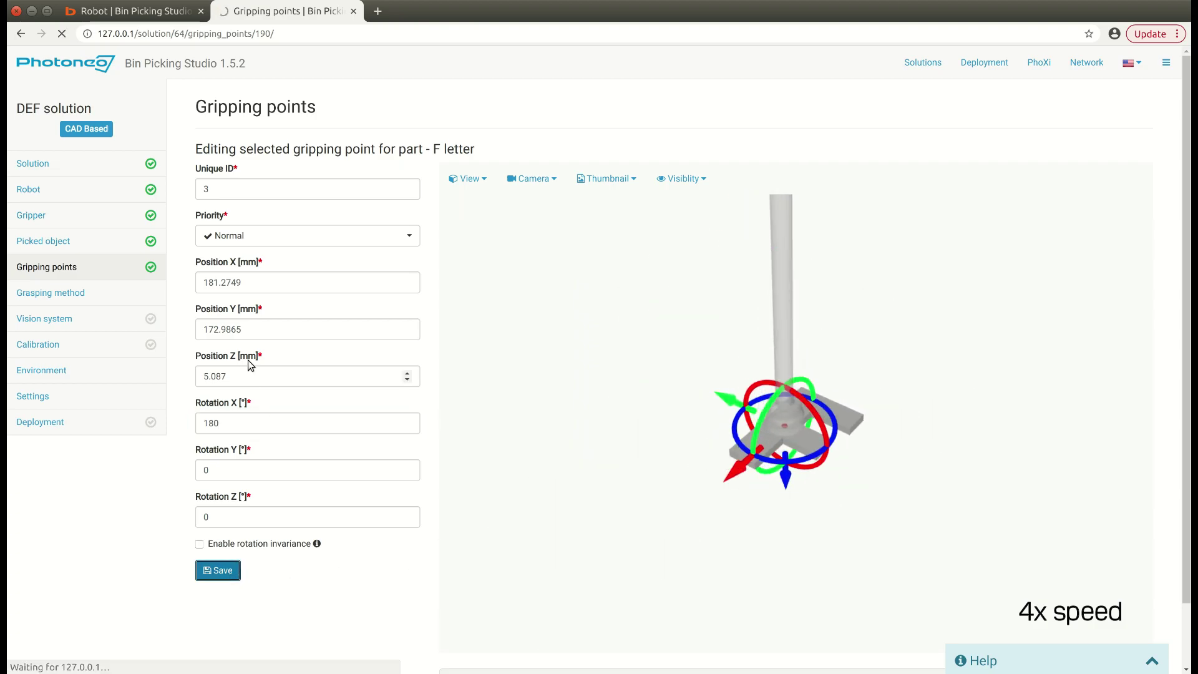
pyautogui.click(94, 268)
pyautogui.moveTo(303, 337)
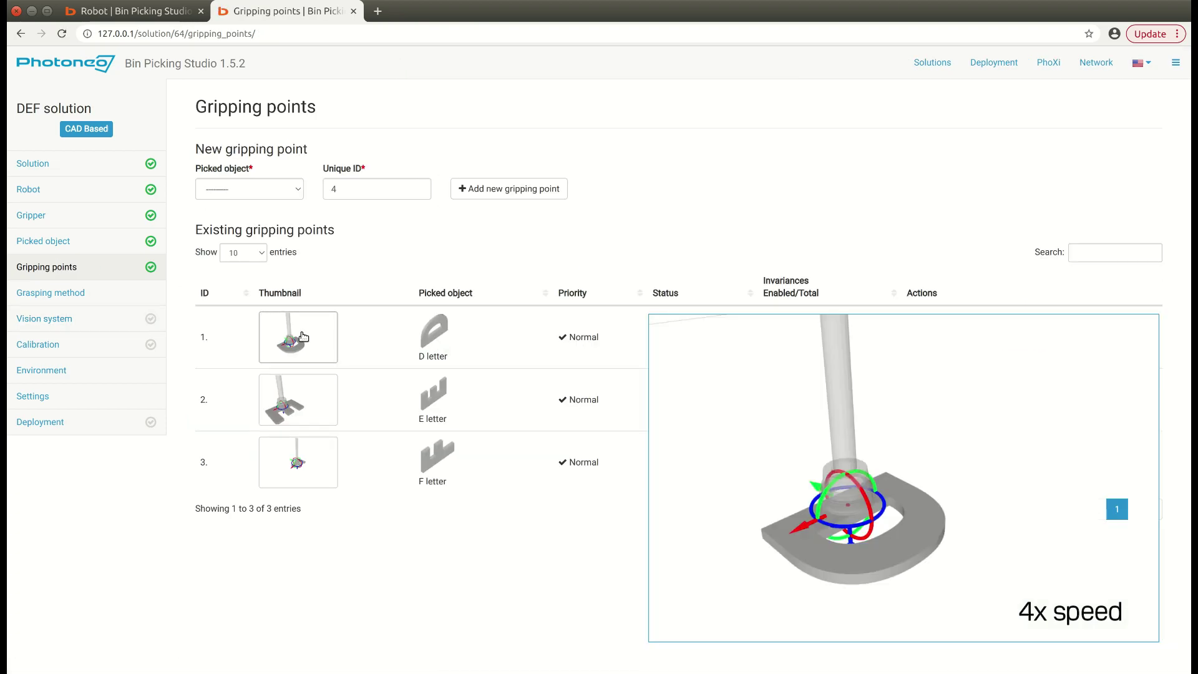
# Step: Add a vision system named "VS for D letter" with scanner ID 1709004
pyautogui.click(62, 318)
pyautogui.click(371, 250)
pyautogui.click(279, 168)
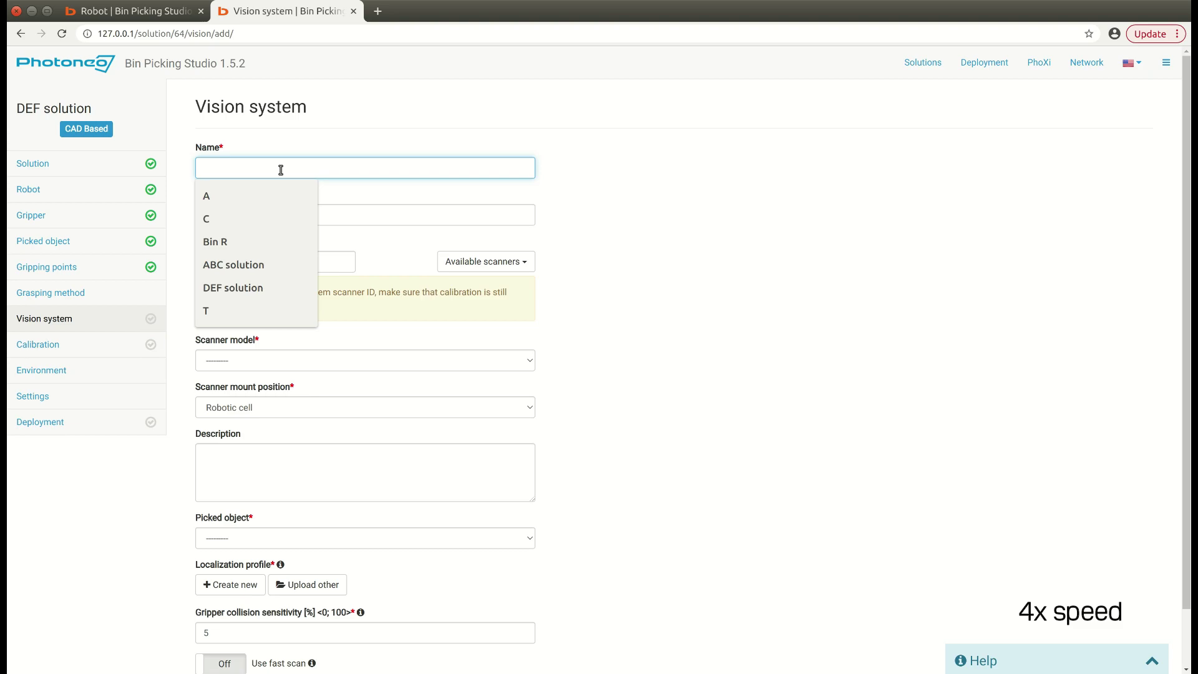
pyautogui.write('VS for D letter')
pyautogui.click(278, 258)
pyautogui.write('1709004')
pyautogui.click(256, 289)
# Step: Choose the scanner model and the D letter as picked object, and start a new localization profile
pyautogui.click(247, 368)
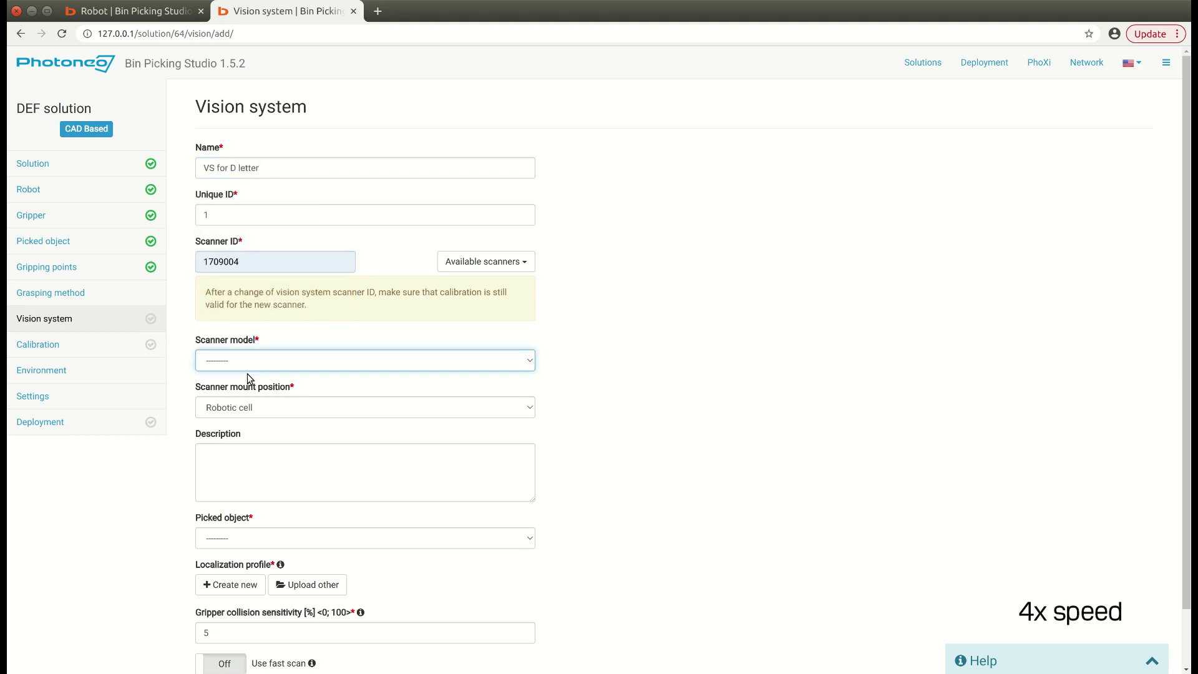
pyautogui.click(236, 538)
pyautogui.click(236, 564)
pyautogui.scroll(-2, 227, 562)
pyautogui.click(222, 519)
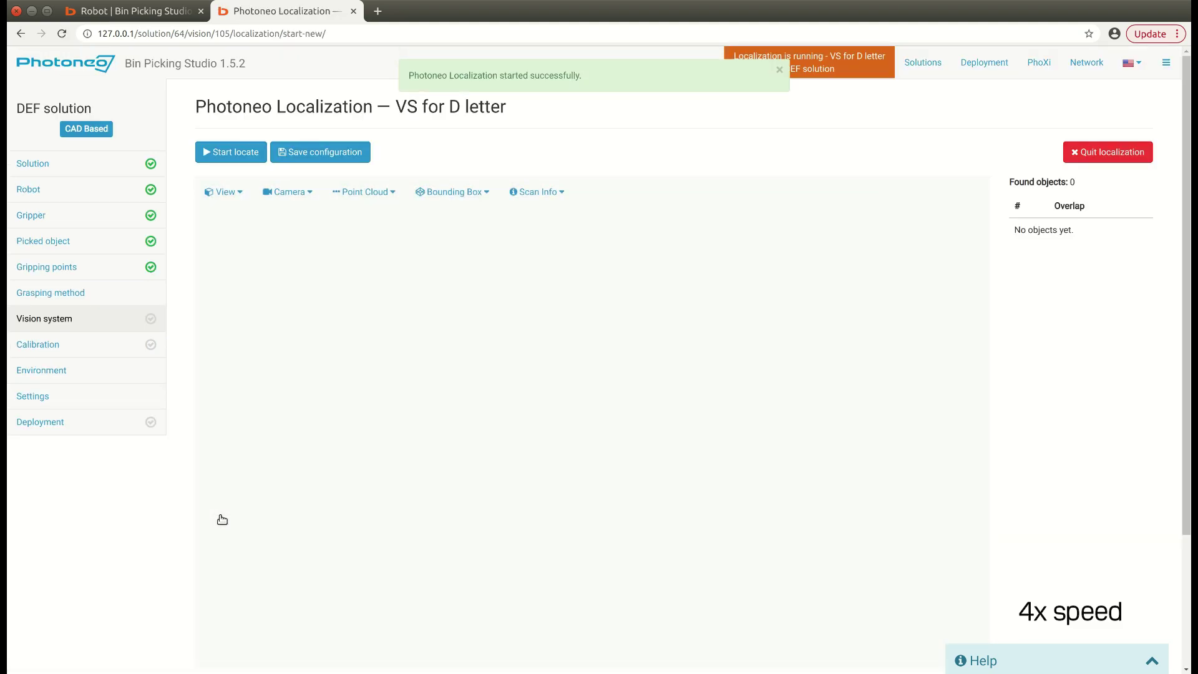
# Step: Run a localization for the D letter and inspect the second found object in the scan
pyautogui.click(255, 150)
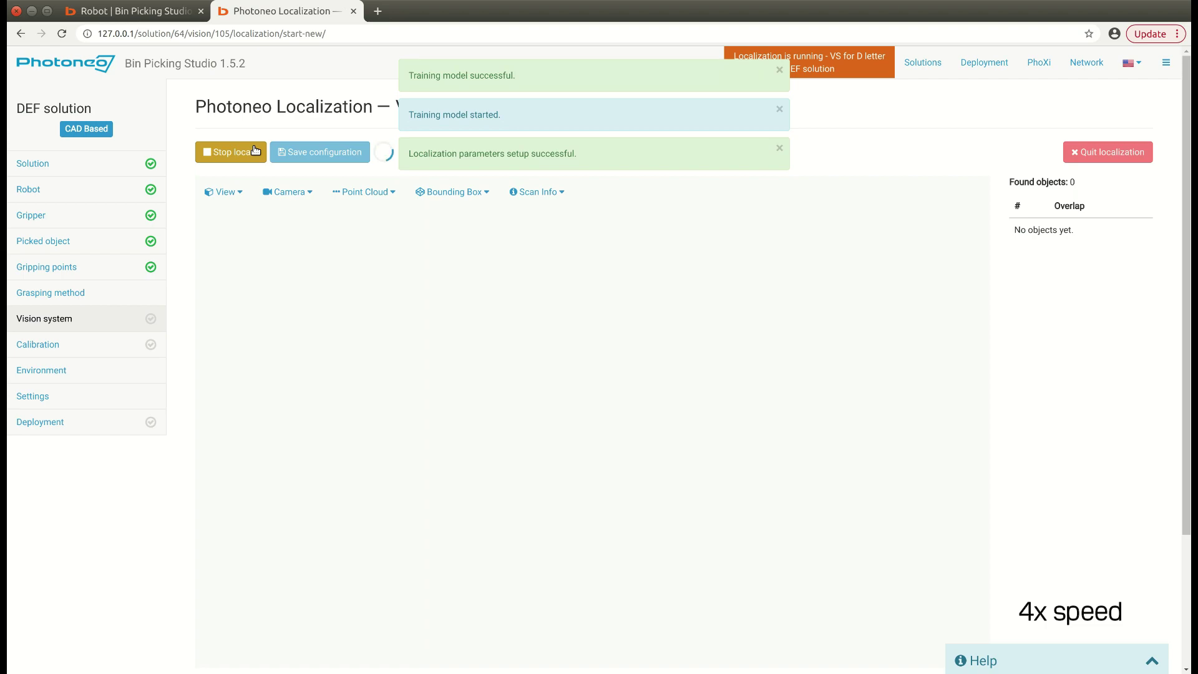
pyautogui.scroll(3, 585, 498)
pyautogui.moveTo(585, 497); pyautogui.dragTo(574, 399, button='middle')
pyautogui.scroll(6, 574, 399)
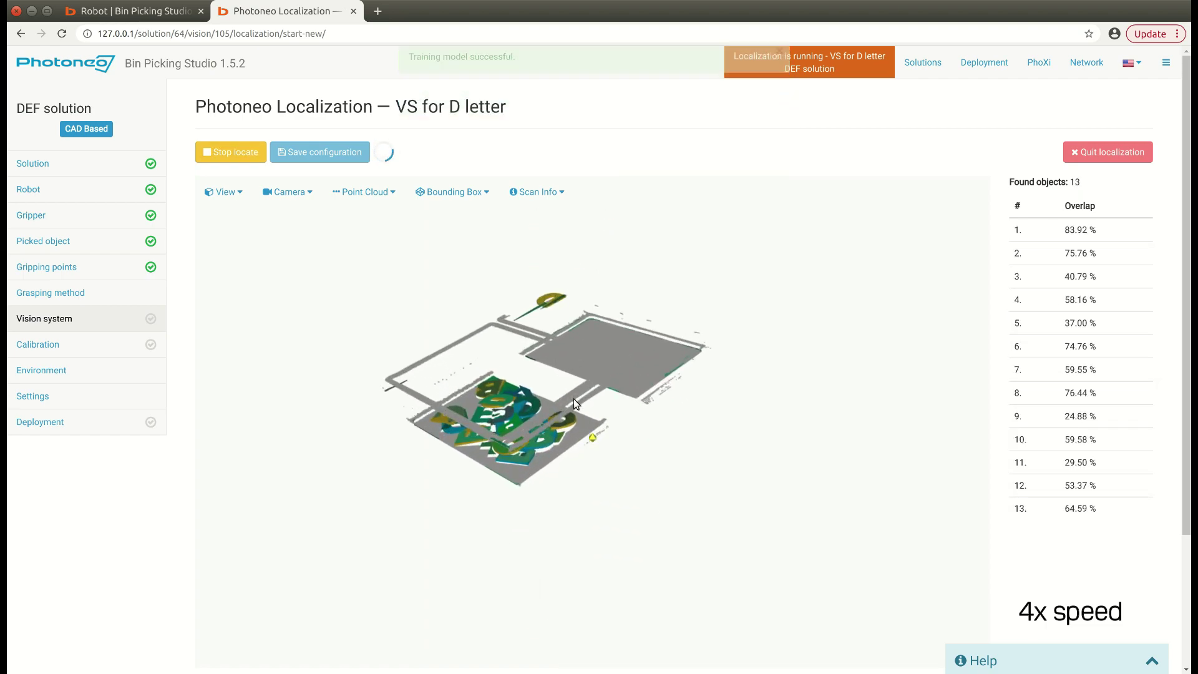
pyautogui.moveTo(574, 399); pyautogui.dragTo(598, 426)
pyautogui.click(1034, 252)
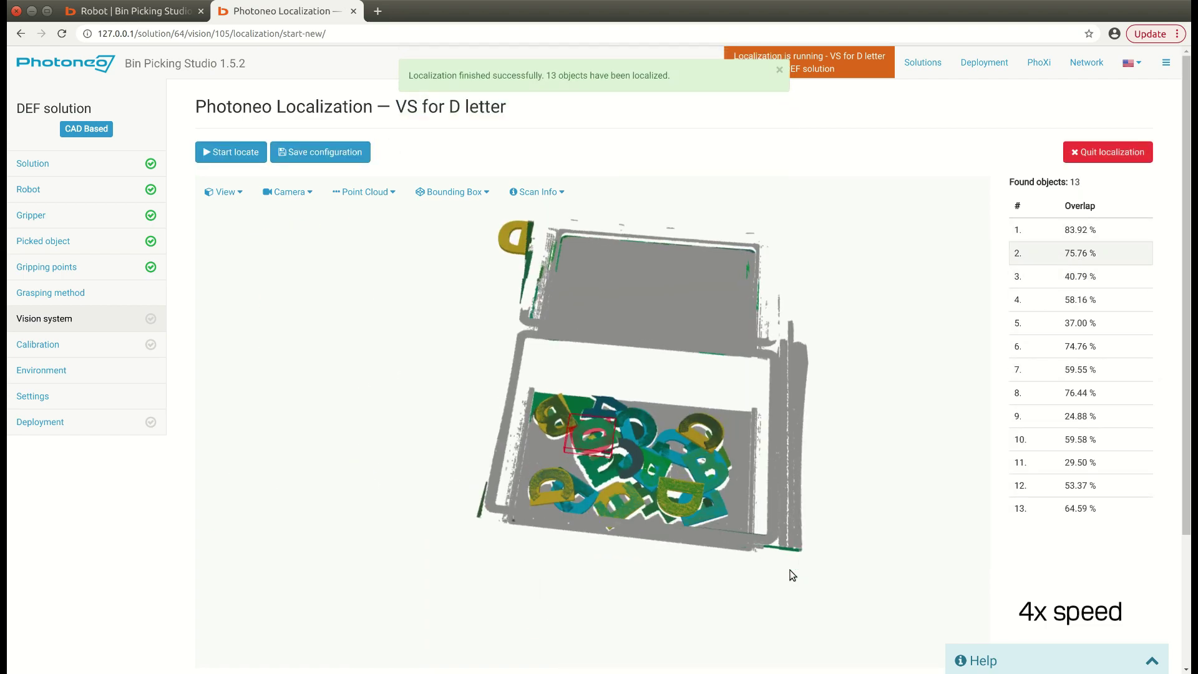
# Step: Set the D letter localization overlap to 80% and the timeout to 5000 ms
pyautogui.scroll(-3, 563, 449)
pyautogui.scroll(-5, 51, 529)
pyautogui.doubleClick(462, 578)
pyautogui.write('80')
pyautogui.doubleClick(327, 578)
pyautogui.write('5000')
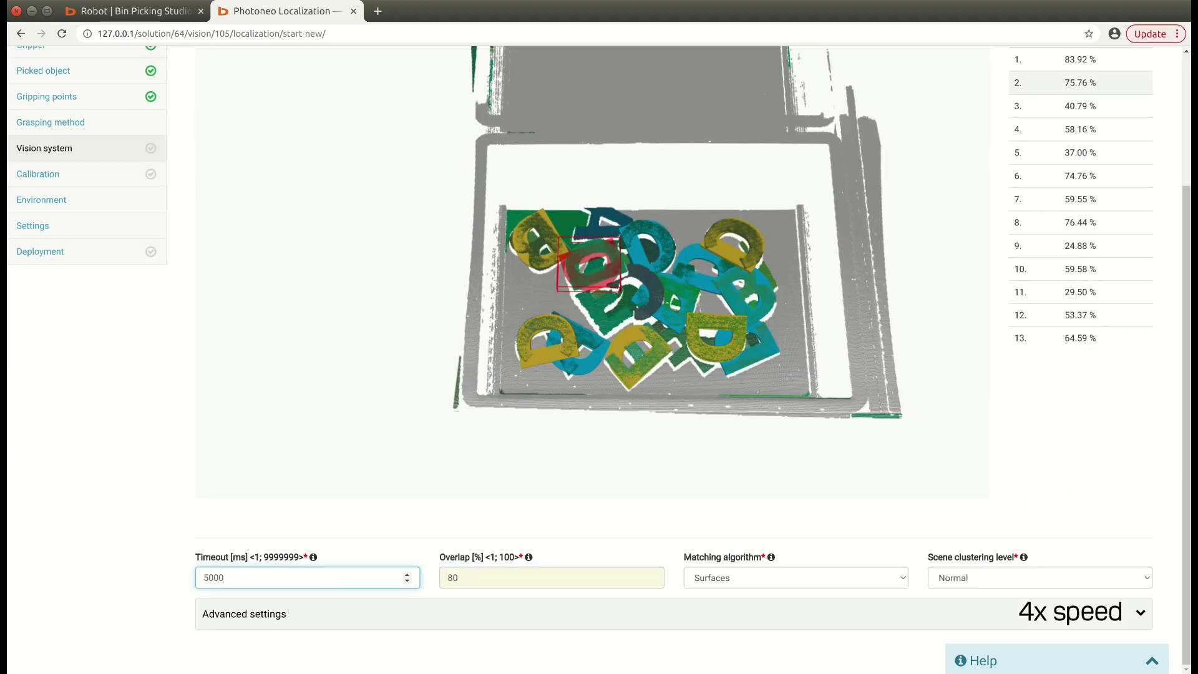
# Step: Rerun the D letter localization, then save its configuration and quit the localization
pyautogui.scroll(5, 326, 530)
pyautogui.click(249, 151)
pyautogui.scroll(-5, 116, 505)
pyautogui.scroll(5, 208, 556)
pyautogui.click(347, 152)
pyautogui.click(1125, 151)
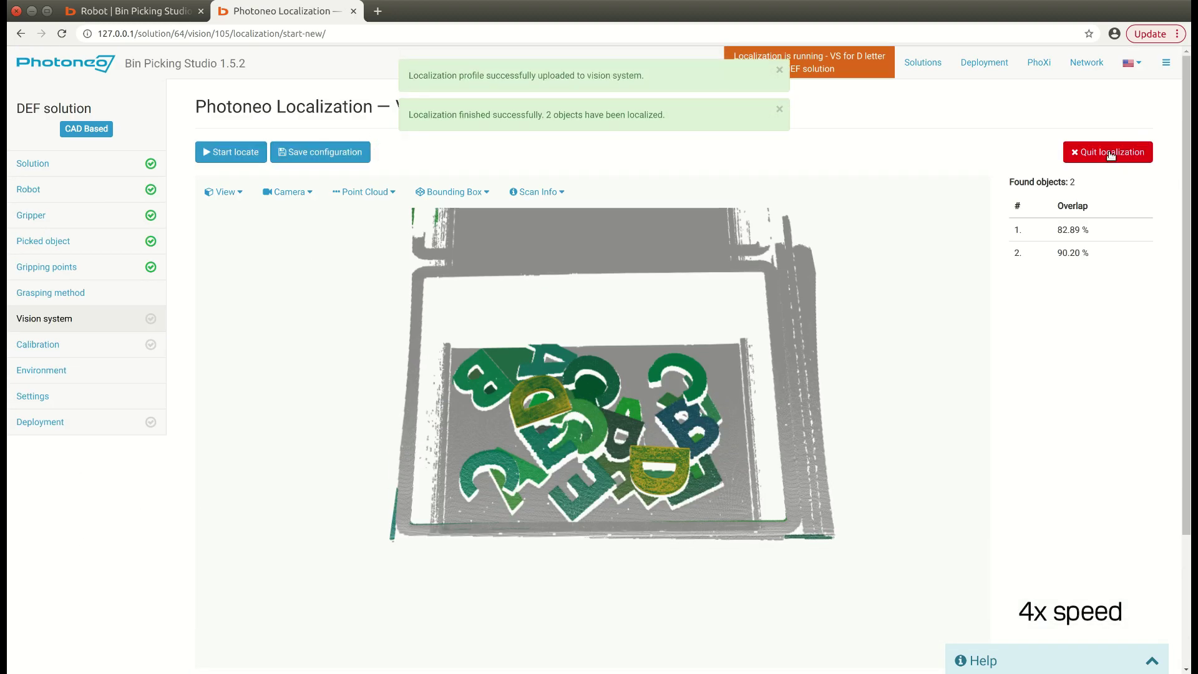
# Step: Add a vision system named "VS for E letter" with scanner ID 1709004
pyautogui.click(74, 318)
pyautogui.click(623, 223)
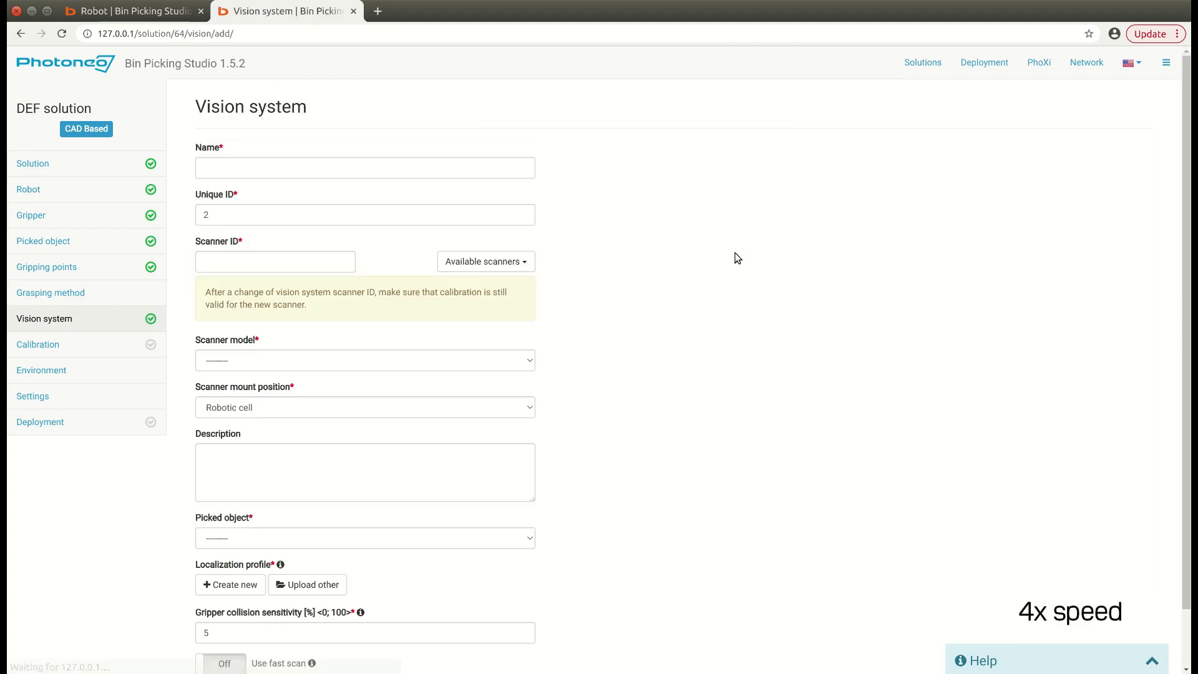
pyautogui.click(275, 163)
pyautogui.write('VS for E letter')
pyautogui.click(293, 262)
pyautogui.write('17')
pyautogui.click(293, 288)
# Step: Choose PhoXi 3D Scanner M and the E letter as picked object, and start a new localization profile
pyautogui.click(262, 360)
pyautogui.click(245, 413)
pyautogui.scroll(-2, 244, 413)
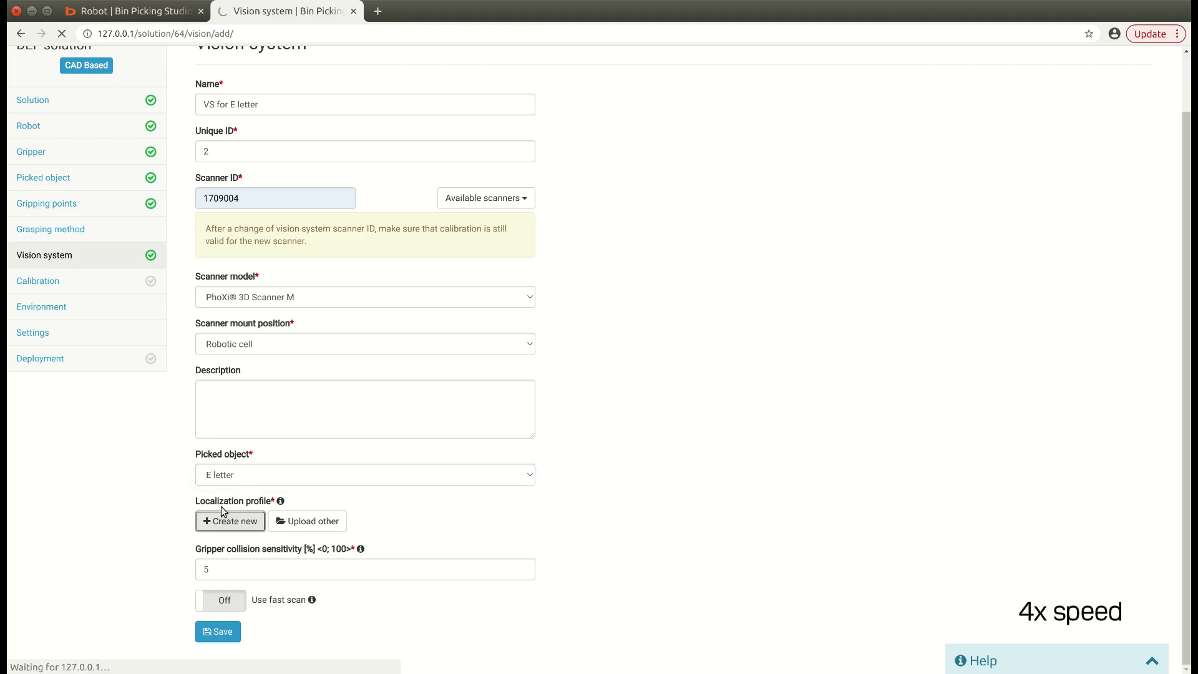
# Step: Set the E letter localization timeout to 5000 ms and overlap to 80%, and run the localization
pyautogui.scroll(-3, 219, 508)
pyautogui.moveTo(231, 577); pyautogui.dragTo(109, 569)
pyautogui.write('5000')
pyautogui.press('Tab')
pyautogui.scroll(3, 108, 569)
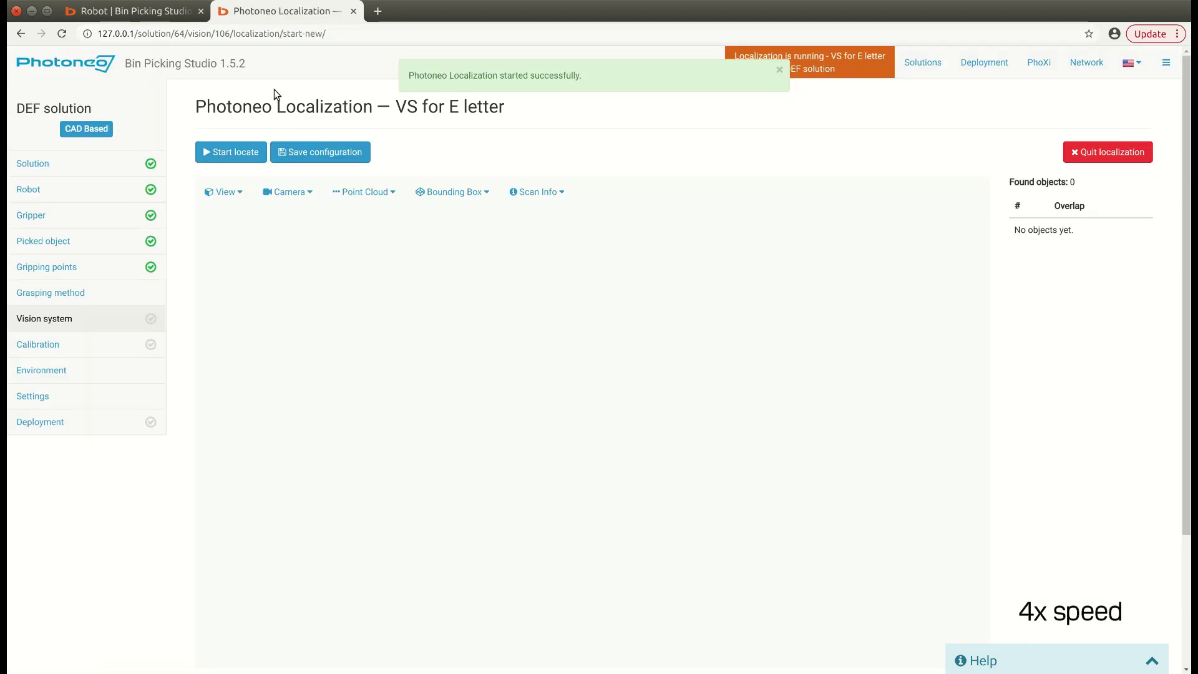
pyautogui.click(242, 152)
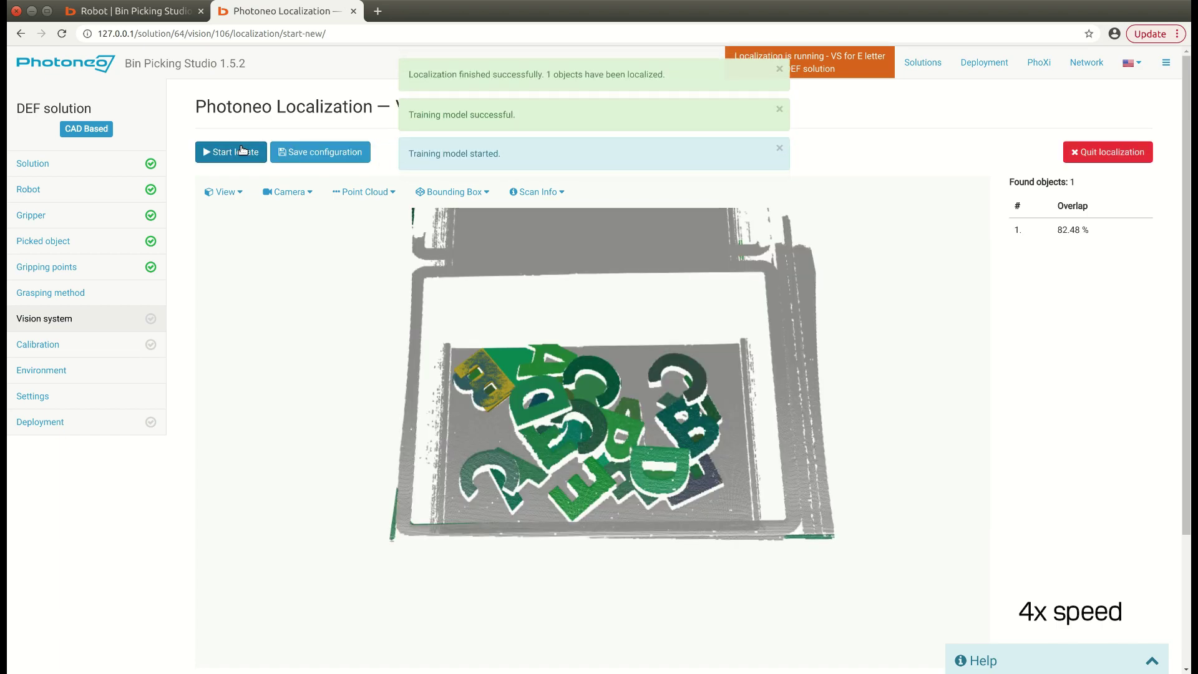
# Step: Readjust the overlap threshold, rerun the E letter localization and save its configuration
pyautogui.scroll(-3, 484, 527)
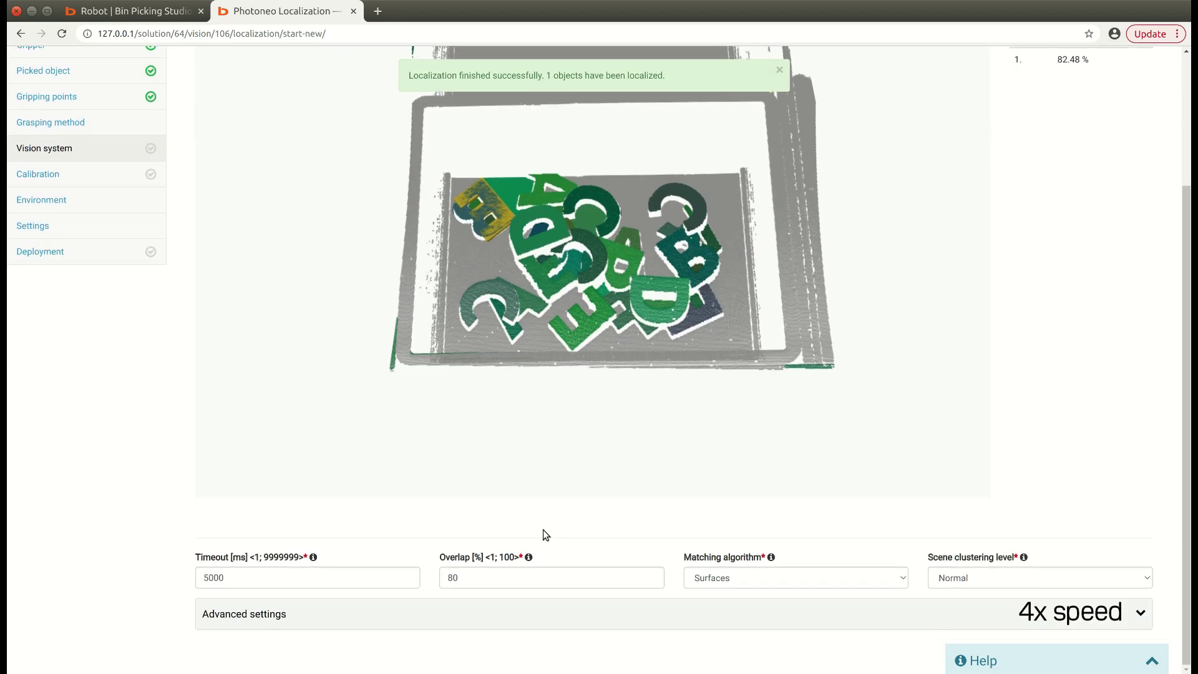
pyautogui.scroll(3, 166, 331)
pyautogui.click(231, 152)
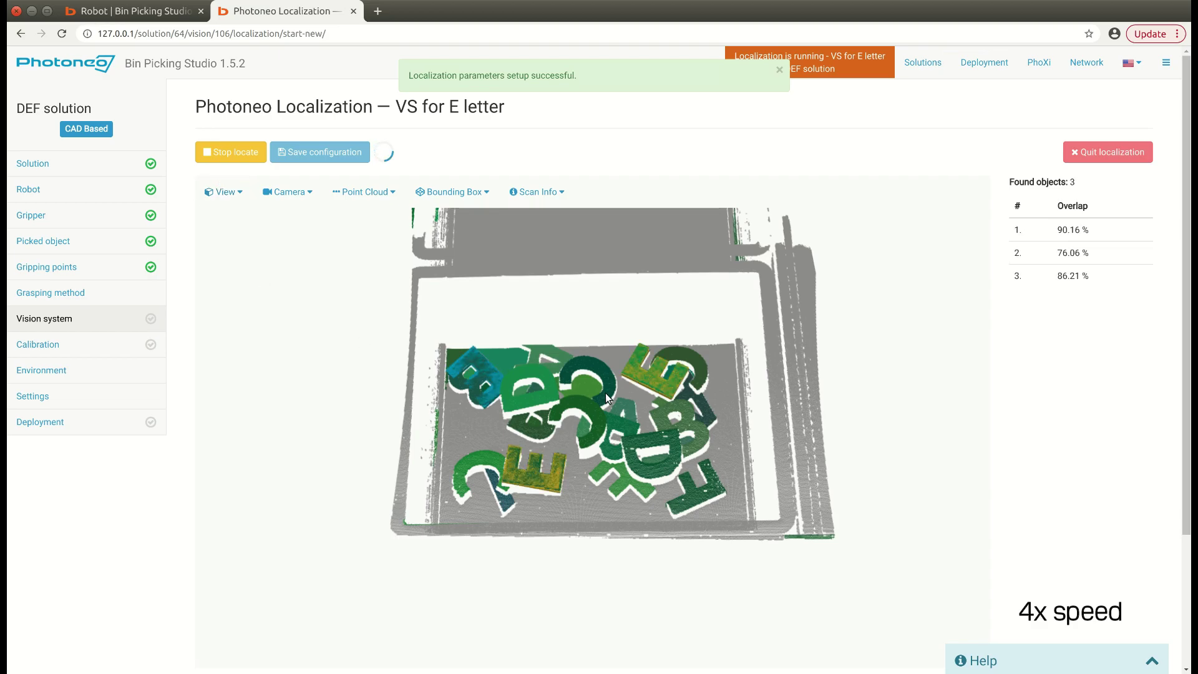
pyautogui.doubleClick(476, 377)
pyautogui.scroll(-3, 555, 601)
pyautogui.scroll(3, 101, 527)
pyautogui.click(231, 152)
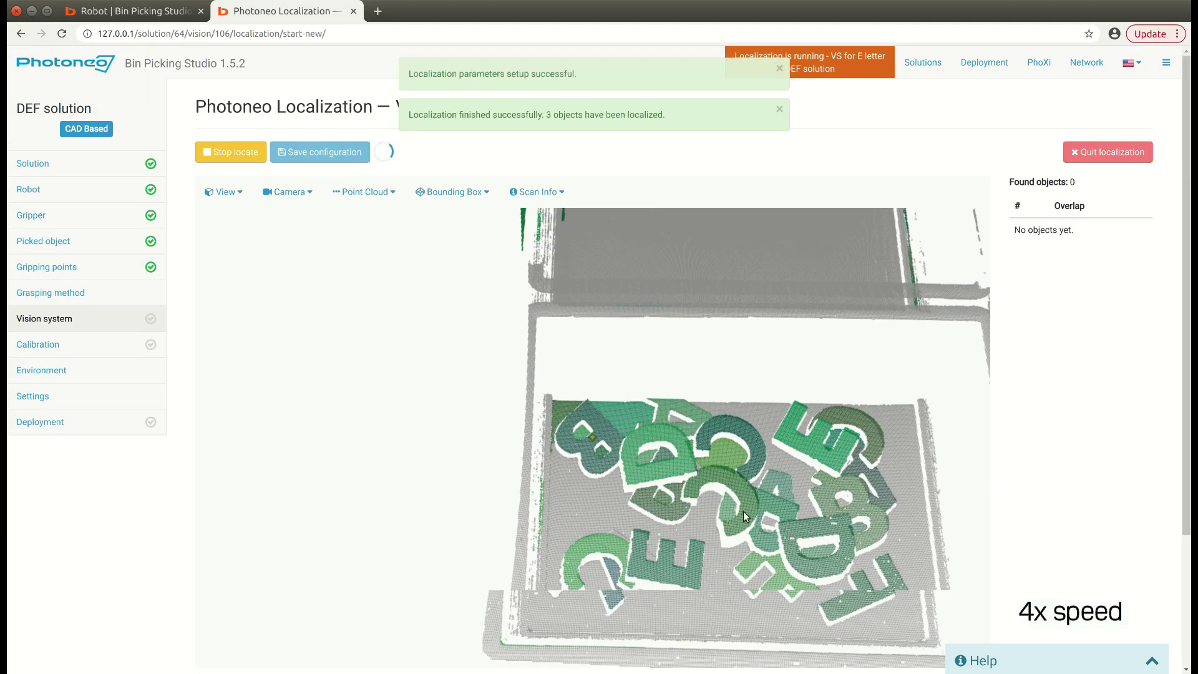
pyautogui.moveTo(758, 516); pyautogui.dragTo(646, 448, button='right')
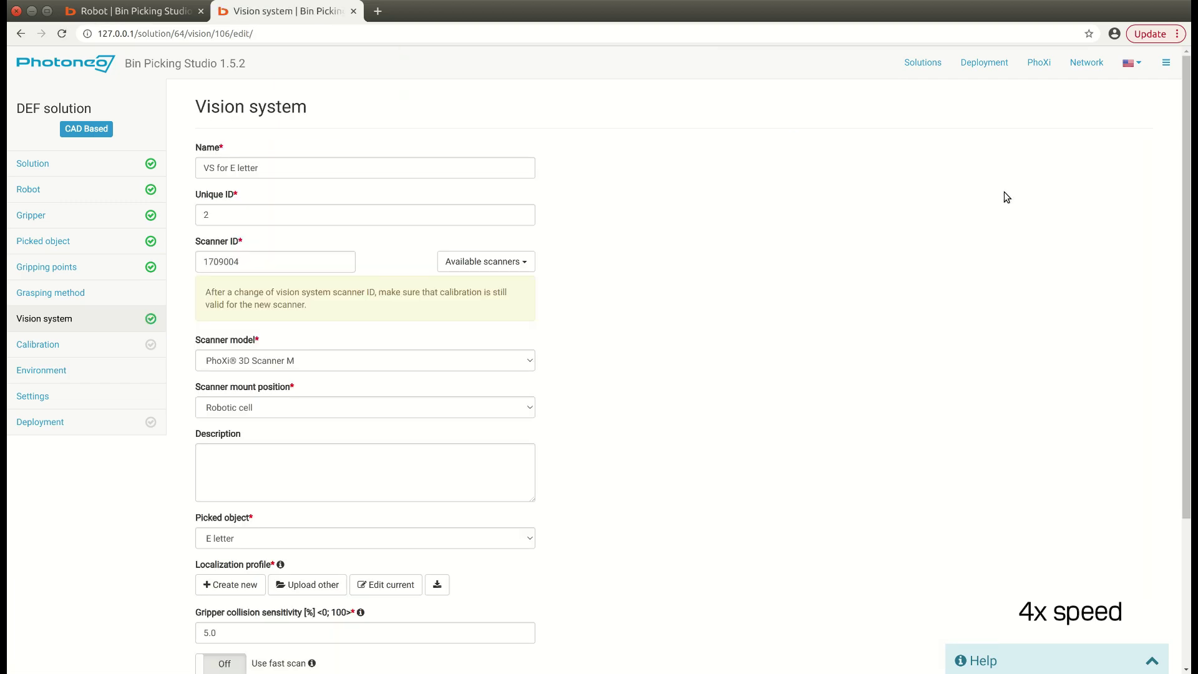
# Step: Save the E letter vision system and add a new one named "VS for F letter"
pyautogui.scroll(-3, 133, 575)
pyautogui.click(56, 120)
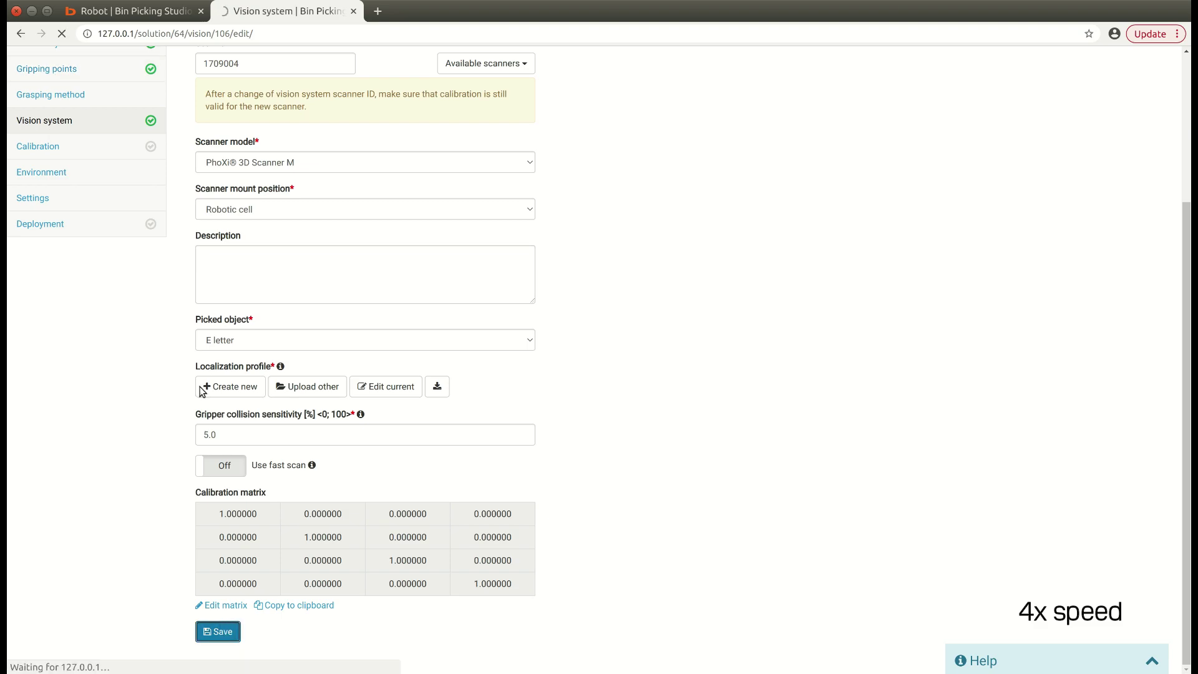
pyautogui.click(370, 475)
pyautogui.click(250, 169)
pyautogui.write('VS for F letter')
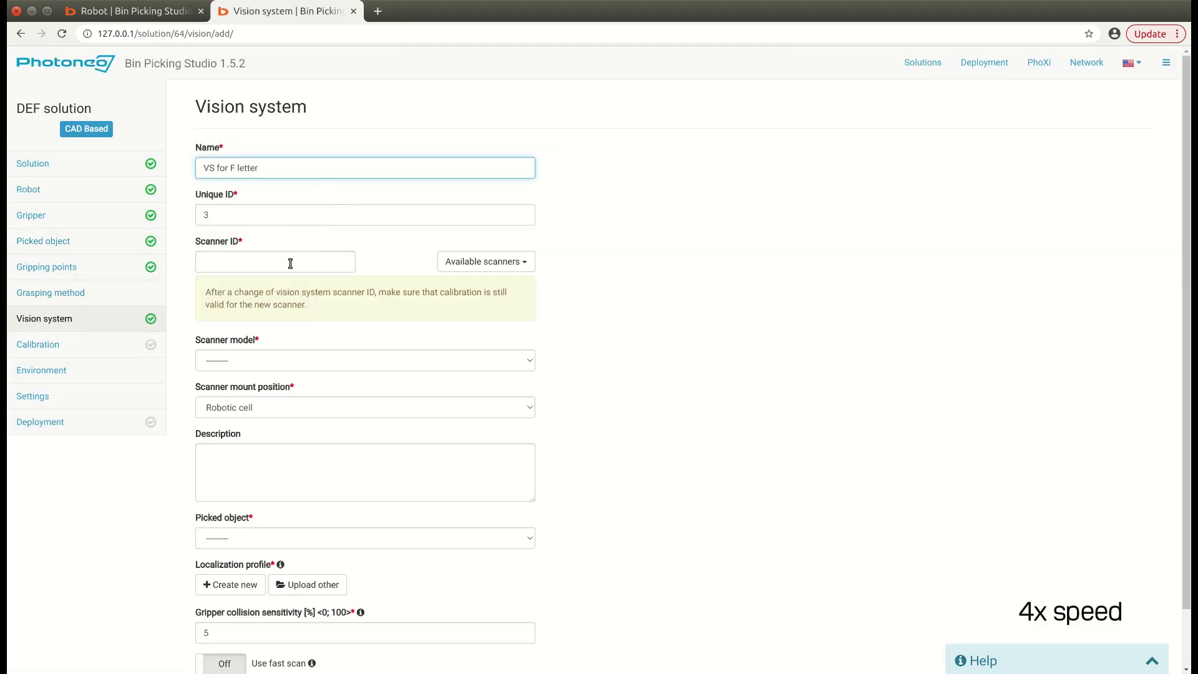
# Step: Assign scanner ID 1709004, PhoXi 3D Scanner M and the F letter as picked object, and start a new localization profile
pyautogui.click(237, 412)
pyautogui.click(240, 537)
pyautogui.click(241, 589)
pyautogui.scroll(-2, 221, 629)
pyautogui.click(226, 520)
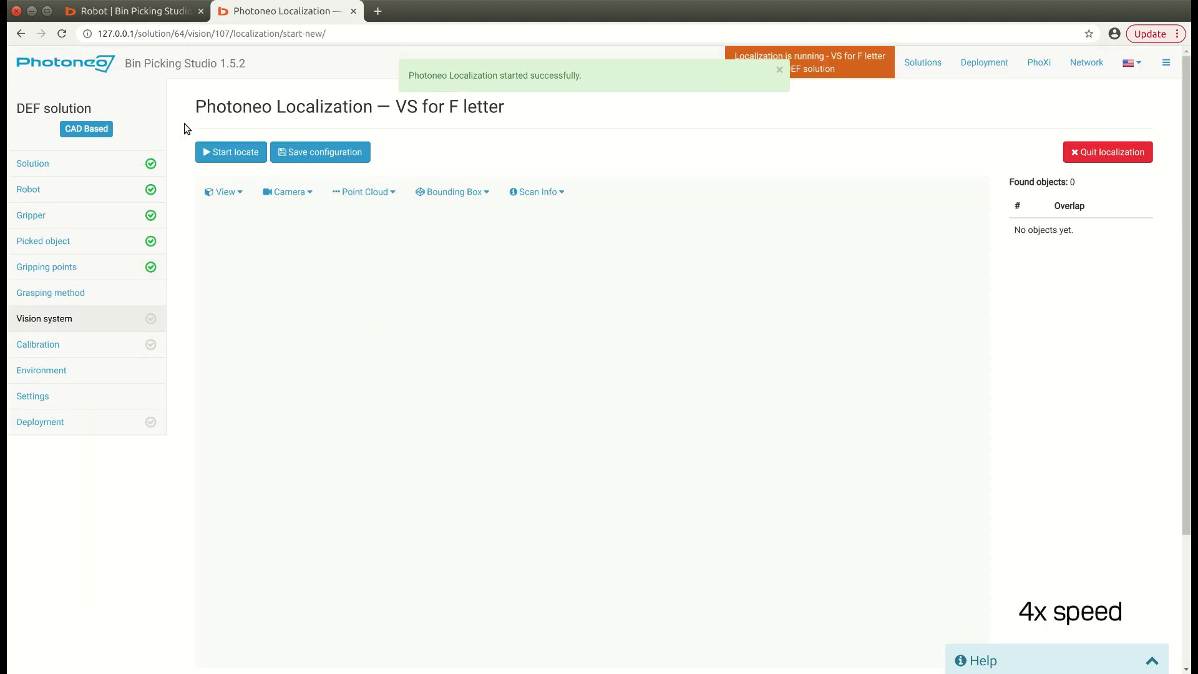
# Step: Run a localization for the F letter and inspect the found objects in the scan
pyautogui.click(203, 152)
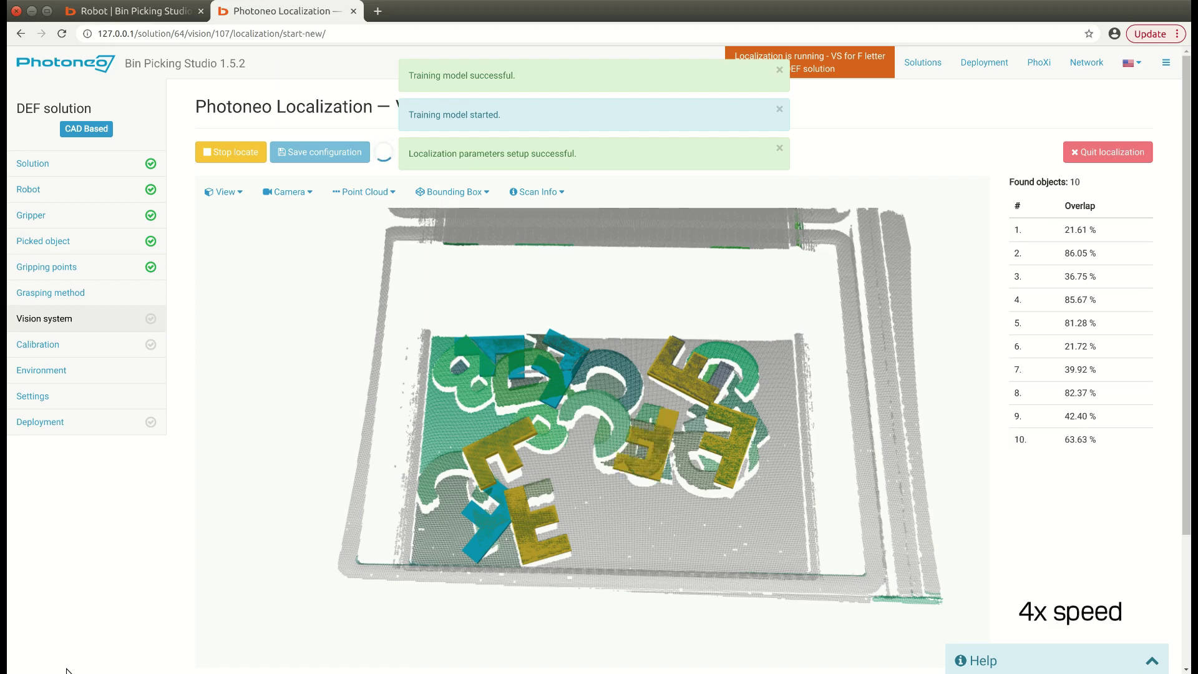
pyautogui.scroll(4, 549, 493)
pyautogui.moveTo(549, 497); pyautogui.dragTo(680, 592)
# Step: Set the F letter localization overlap to 82% and the timeout to 5000 ms
pyautogui.scroll(-2, 680, 591)
pyautogui.scroll(-3, 115, 545)
pyautogui.moveTo(499, 579); pyautogui.dragTo(431, 578)
pyautogui.write('82')
pyautogui.moveTo(328, 578); pyautogui.dragTo(73, 556)
pyautogui.write('5000')
# Step: Rerun the F letter localization with the new overlap and timeout
pyautogui.scroll(3, 73, 555)
pyautogui.click(248, 154)
pyautogui.scroll(-3, 93, 443)
pyautogui.scroll(3, 114, 476)
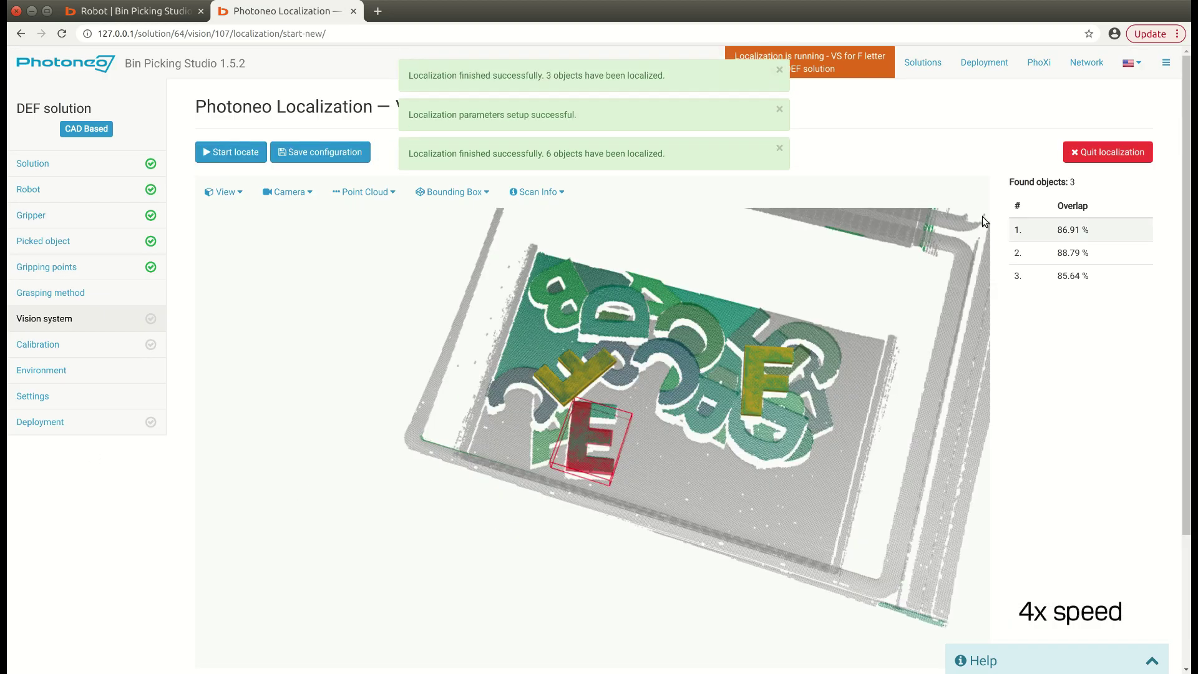
# Step: Adjust the global maximum feature fit overflow in the advanced localization settings and rerun the F letter localization
pyautogui.scroll(-3, 903, 632)
pyautogui.click(902, 624)
pyautogui.scroll(-3, 134, 615)
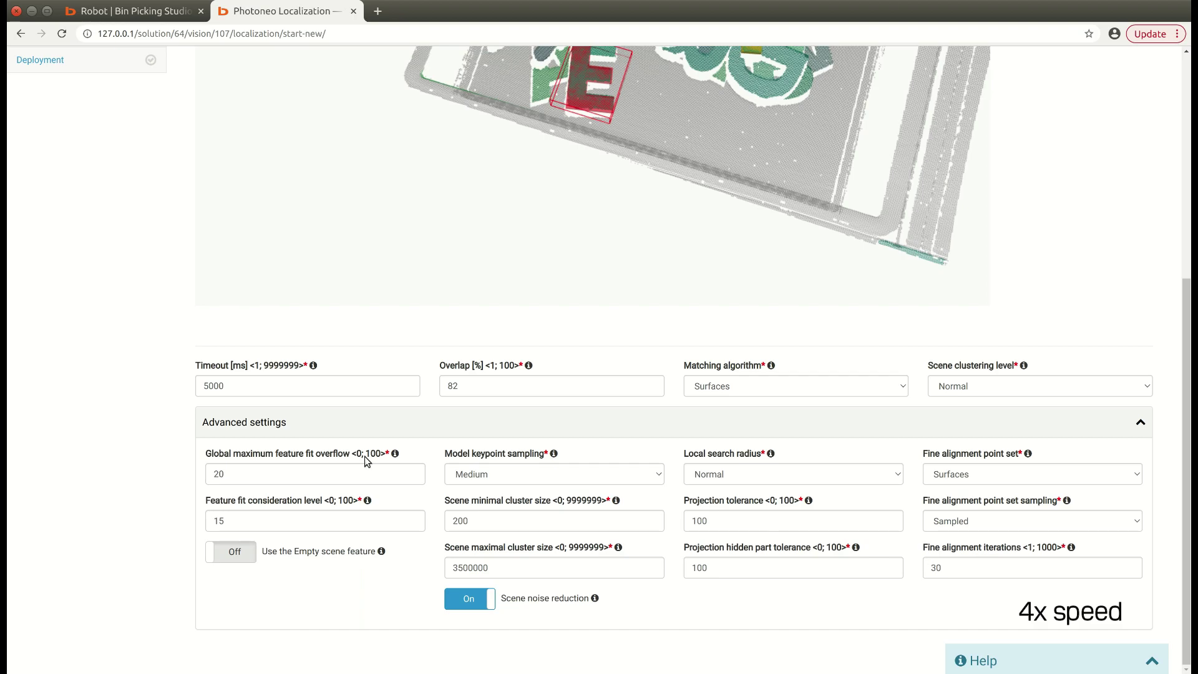
pyautogui.press('Return')
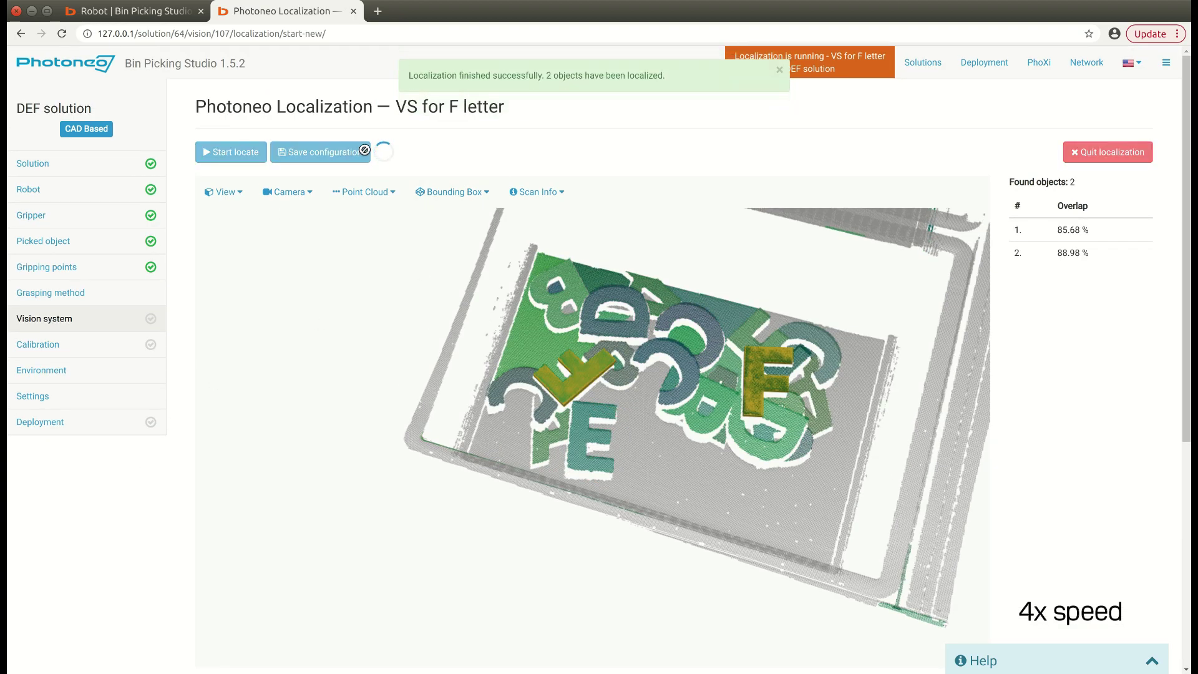
# Step: Save the F letter localization configuration, quit the localization and return to the overview of vision systems
pyautogui.click(320, 152)
pyautogui.scroll(-3, 455, 164)
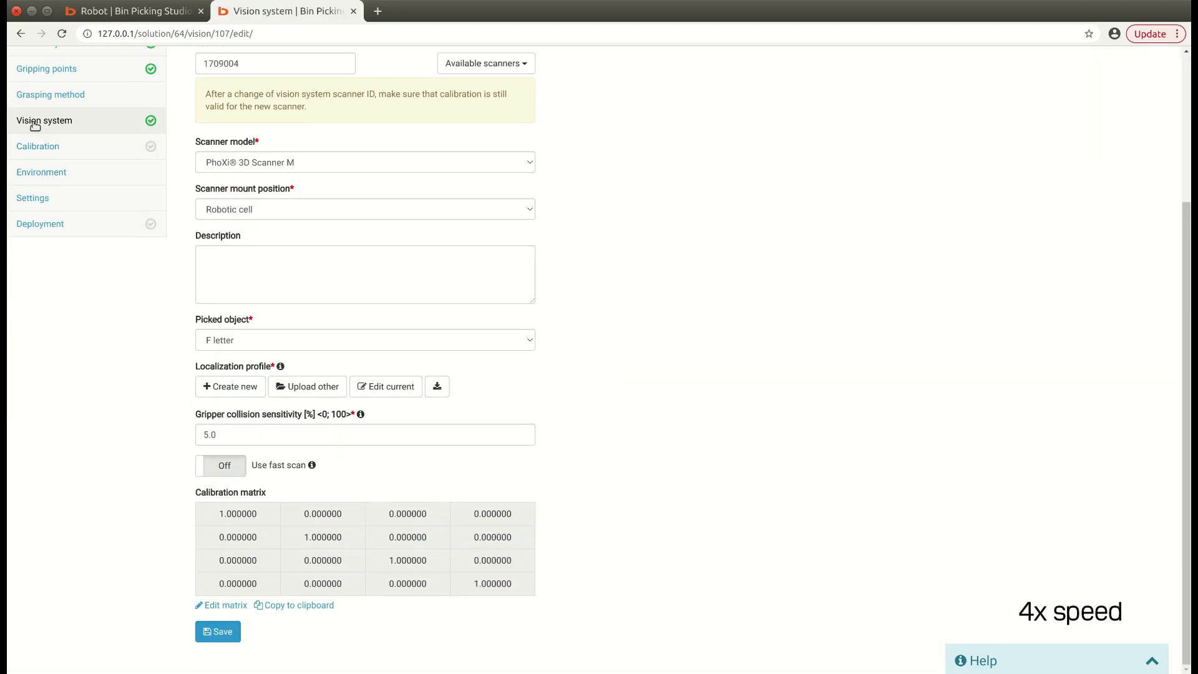
pyautogui.click(33, 122)
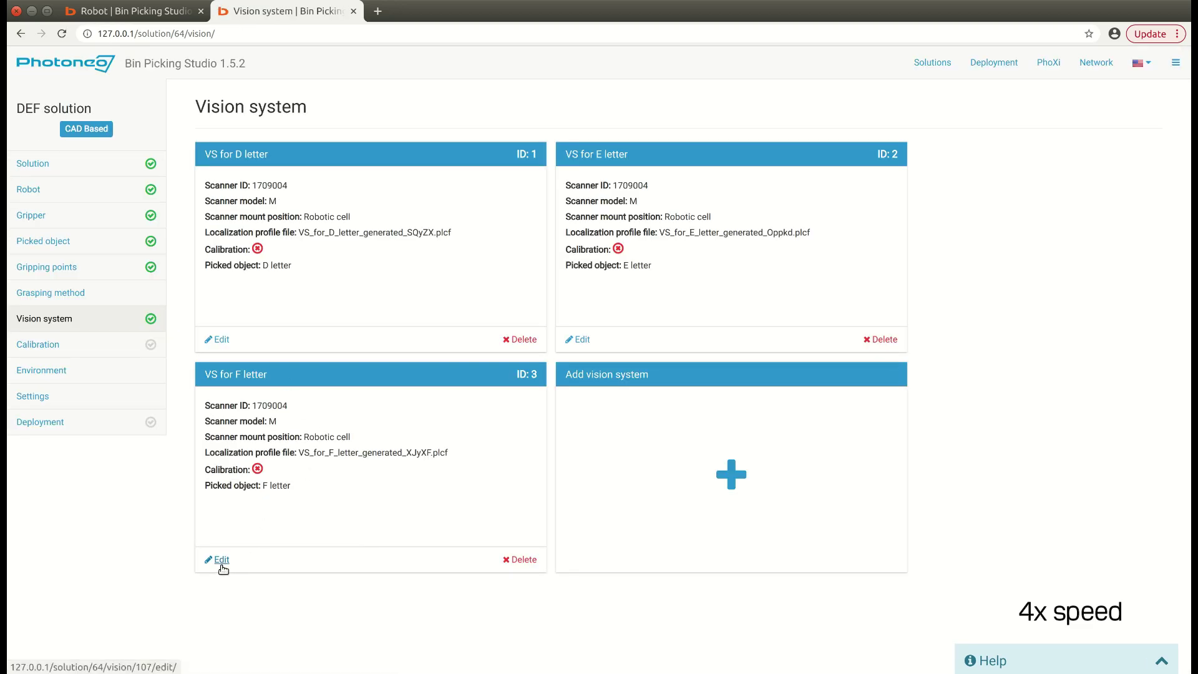